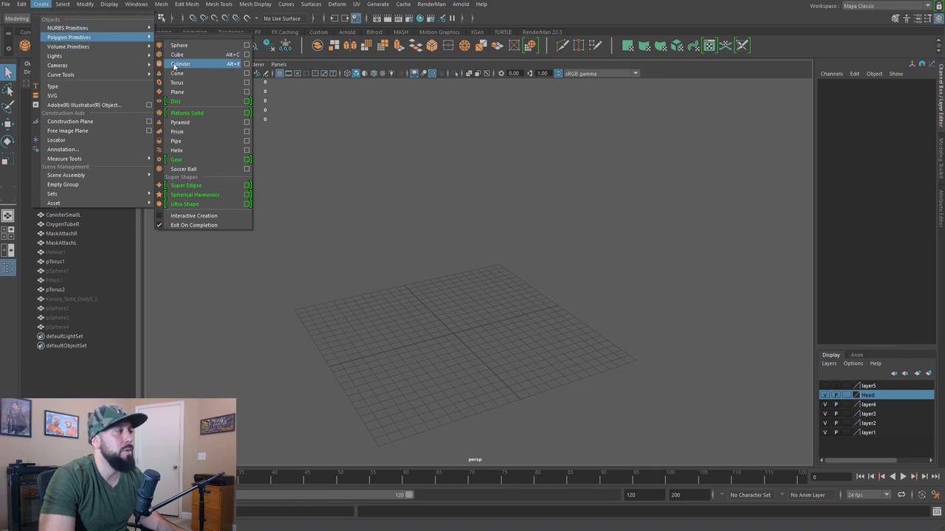
- Create a polygon cylinder at the centre of the grid
{"action": "left_click", "coordinate": [174, 66]}
{"action": "scroll", "coordinate": [452, 240], "scroll_direction": "up", "scroll_amount": 3}
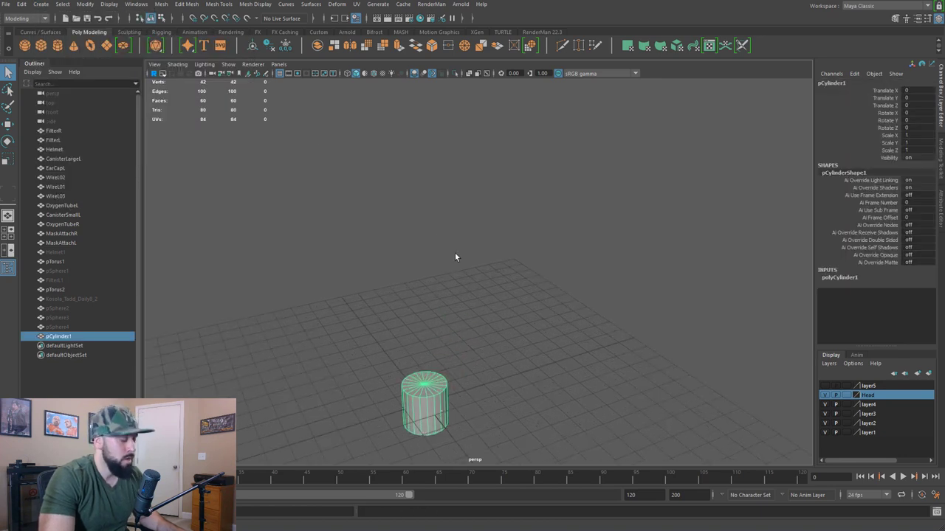
{"action": "key", "text": "r"}
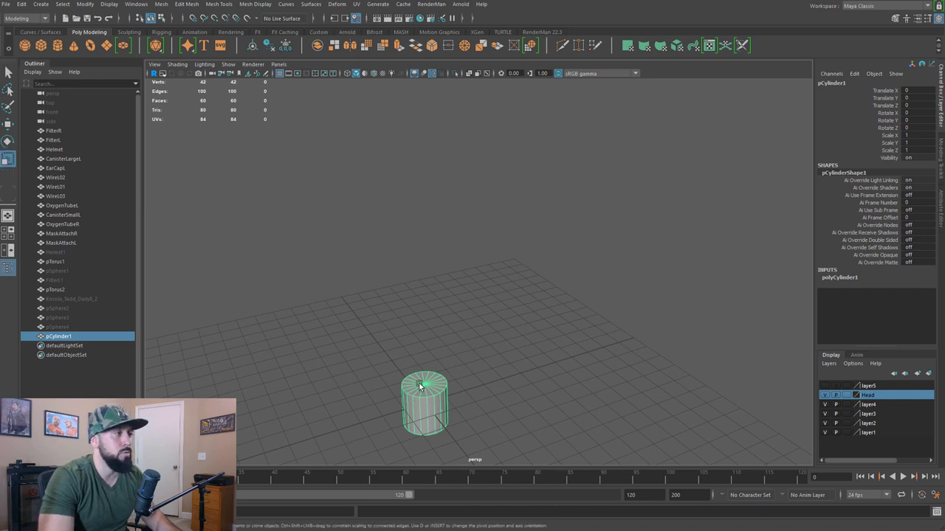
{"action": "scroll", "coordinate": [422, 381], "scroll_direction": "down", "scroll_amount": 4}
- Reset the Rotate tool to its default settings
{"action": "key", "text": "e"}
{"action": "key", "text": "w"}
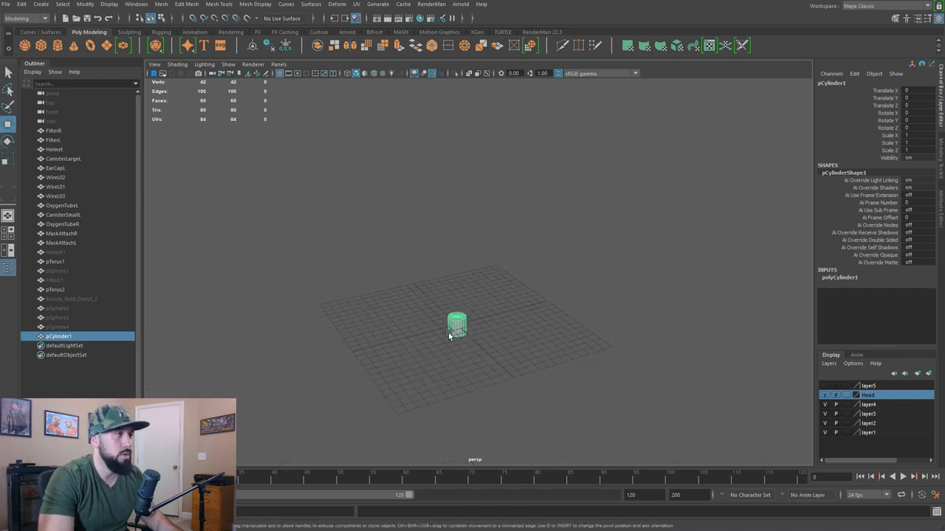
{"action": "key", "text": "e"}
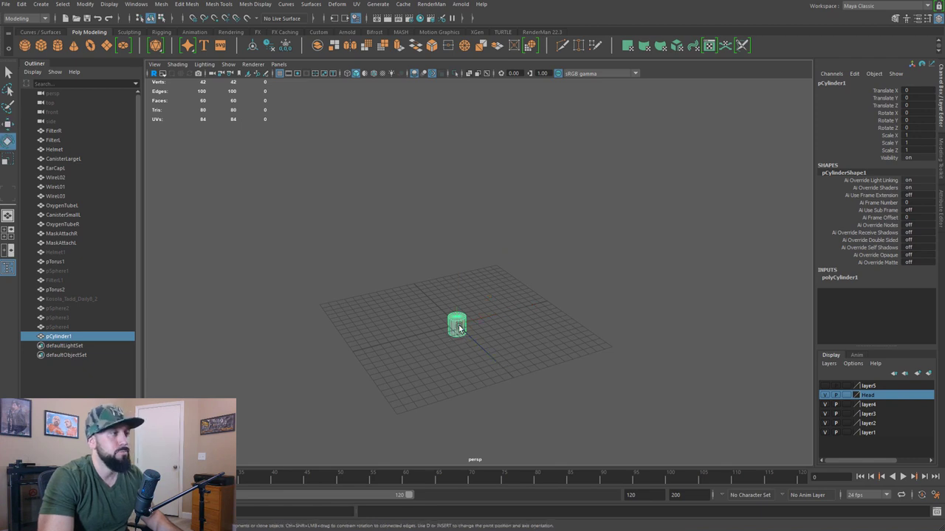
{"action": "key", "text": "r"}
{"action": "key", "text": "e"}
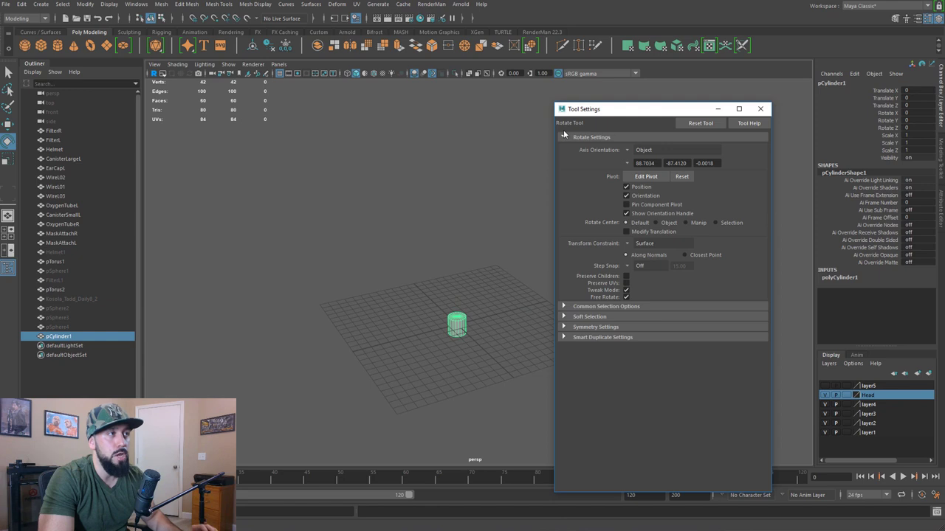
{"action": "left_click", "coordinate": [695, 122]}
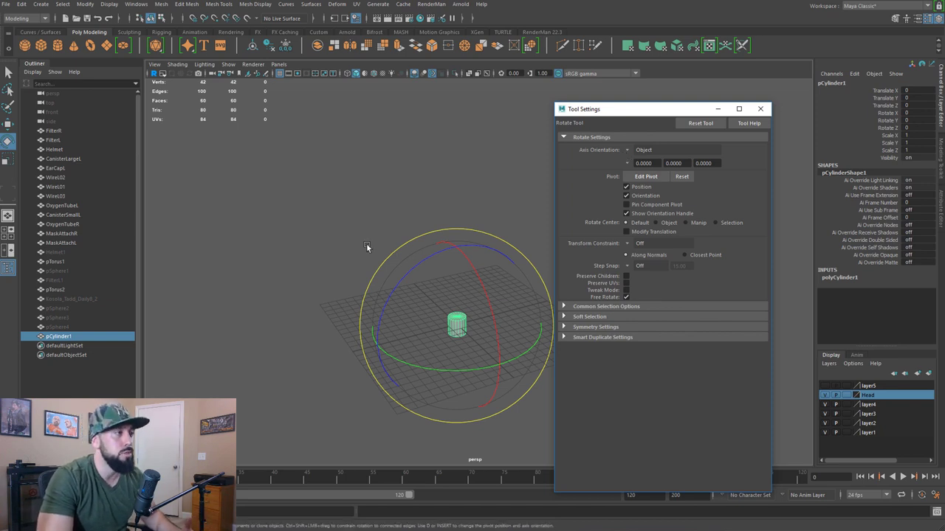
- Lay the cylinder on its side with a Z rotation of 90, and close the tool settings
{"action": "key", "text": "f"}
{"action": "left_click_drag", "start_coordinate": [493, 264], "coordinate": [408, 332]}
{"action": "left_click", "coordinate": [907, 121]}
{"action": "left_click", "coordinate": [908, 128]}
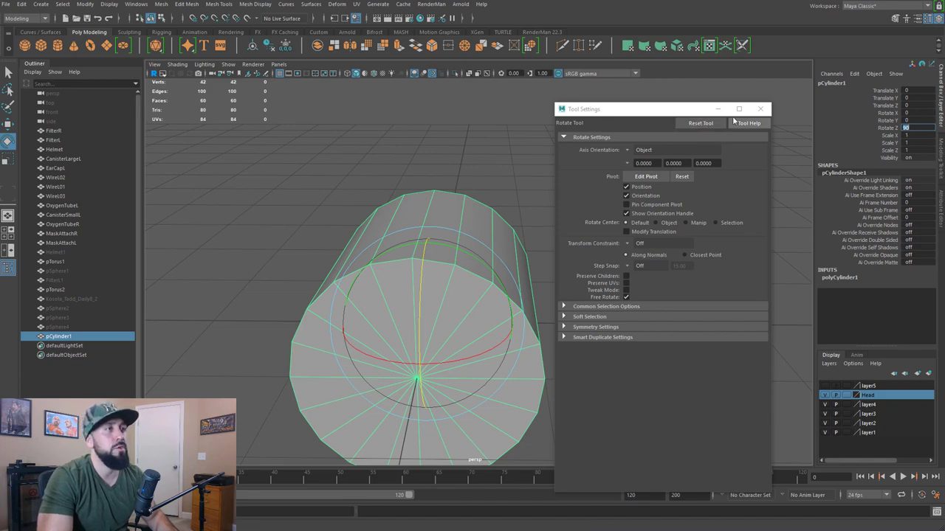
{"action": "left_click", "coordinate": [761, 108]}
{"action": "left_click_drag", "start_coordinate": [592, 263], "coordinate": [483, 288], "text": "alt"}
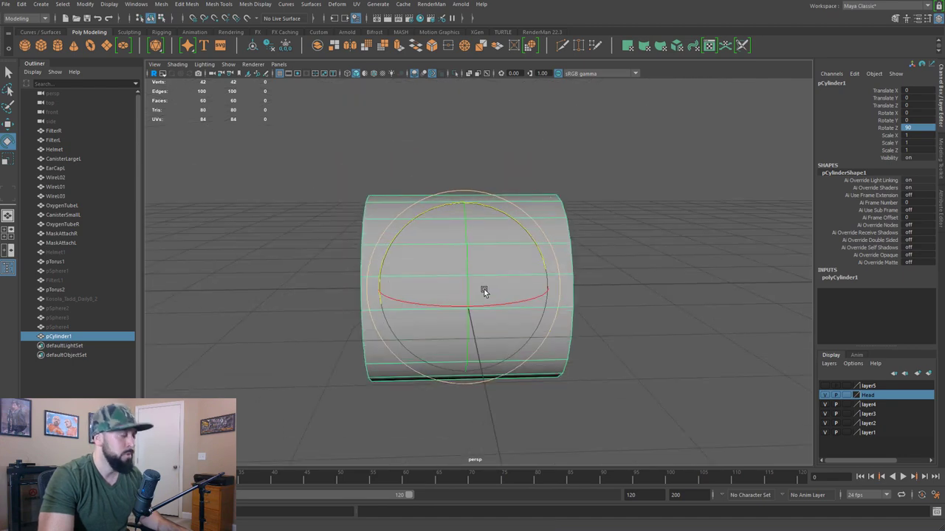
- Select the cylinder's upper side faces, invert the selection, and delete the end caps and underside faces
{"action": "key", "text": "F11"}
{"action": "left_click_drag", "start_coordinate": [407, 155], "coordinate": [528, 322]}
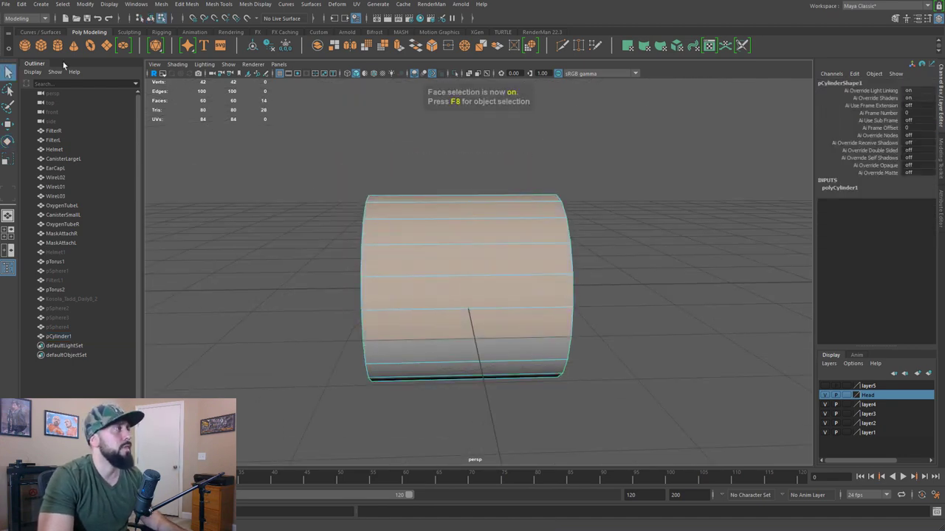
{"action": "left_click", "coordinate": [62, 4]}
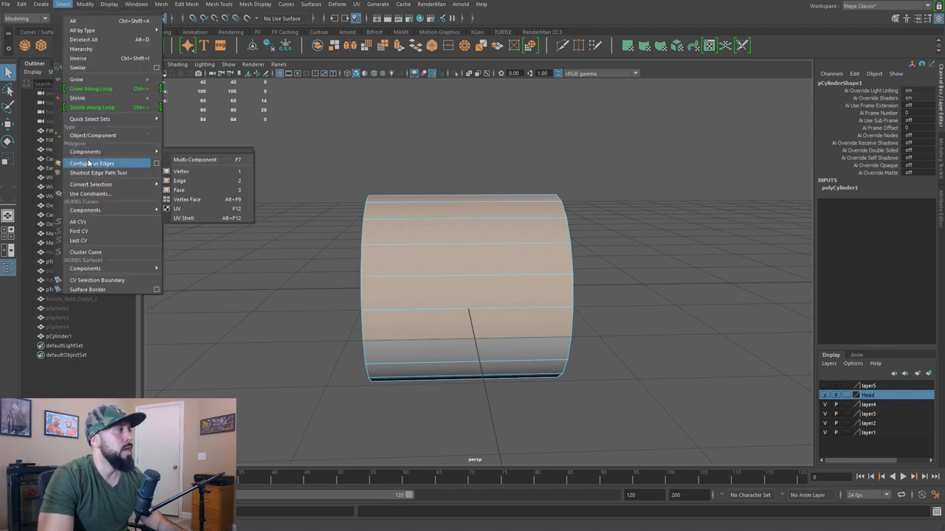
{"action": "left_click", "coordinate": [78, 57]}
{"action": "left_click_drag", "start_coordinate": [276, 222], "coordinate": [321, 224], "text": "alt"}
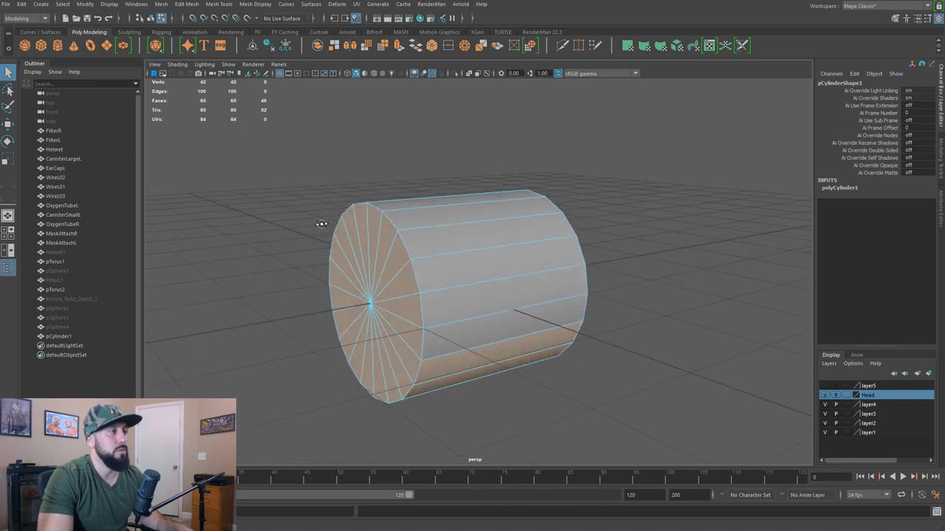
{"action": "key", "text": "Delete"}
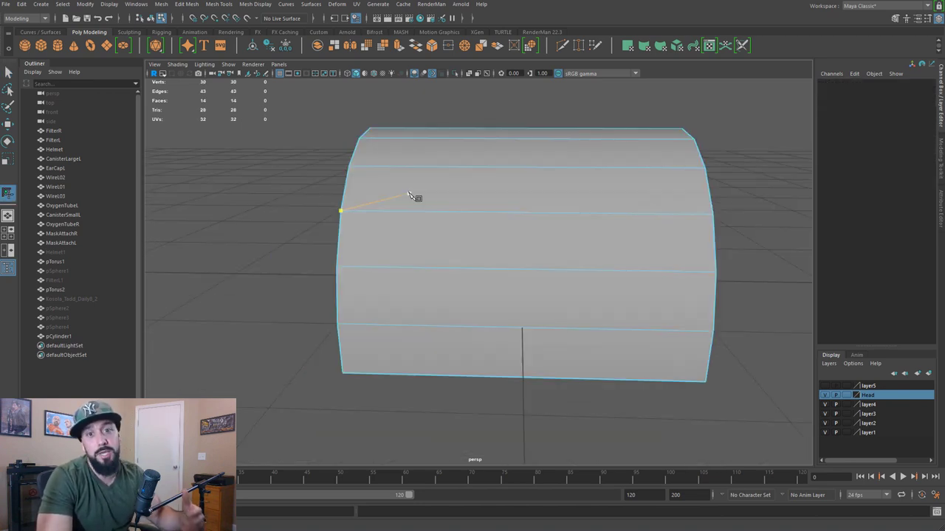
- Preview the open shell smoothed, and return it to the unsmoothed display
{"action": "left_click_drag", "start_coordinate": [493, 222], "coordinate": [550, 203], "text": "alt"}
{"action": "key", "text": "3"}
{"action": "left_click", "coordinate": [645, 281], "text": "ctrl"}
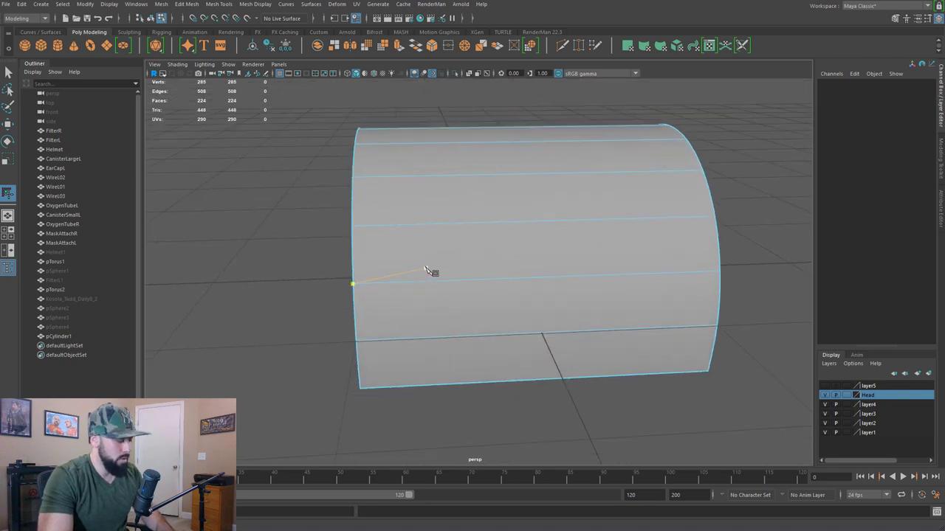
{"action": "key", "text": "1"}
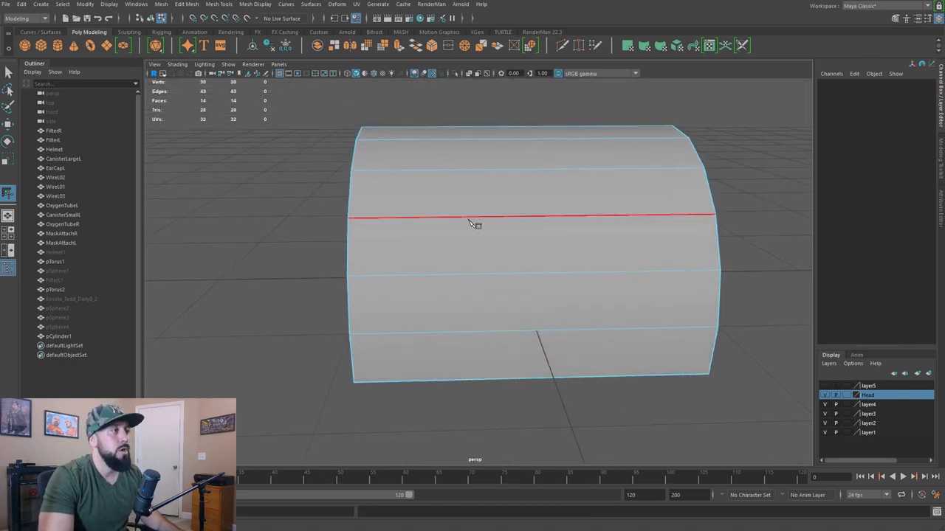
- Insert three edge loops across the shell with Multi-Cut: one at the middle and one in each half
{"action": "left_click_drag", "start_coordinate": [472, 223], "coordinate": [553, 245], "text": "alt"}
{"action": "left_click", "coordinate": [527, 221], "text": "ctrl"}
{"action": "left_click", "coordinate": [430, 240], "text": "ctrl"}
{"action": "left_click", "coordinate": [616, 245], "text": "ctrl"}
{"action": "left_click_drag", "start_coordinate": [498, 285], "coordinate": [527, 265], "text": "alt"}
- Select the border edge loop at one open end of the shell and scale it down to taper that end
{"action": "key", "text": "q"}
{"action": "key", "text": "F10"}
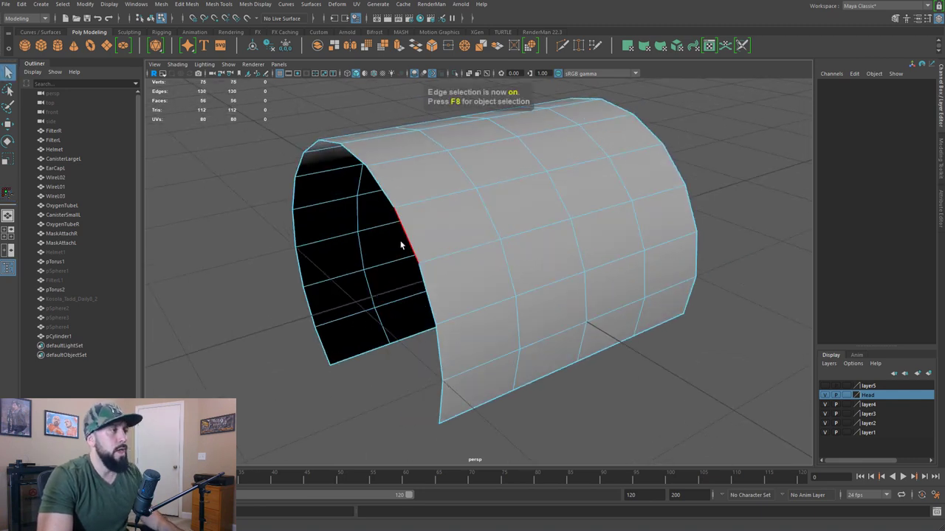
{"action": "double_click", "coordinate": [436, 402]}
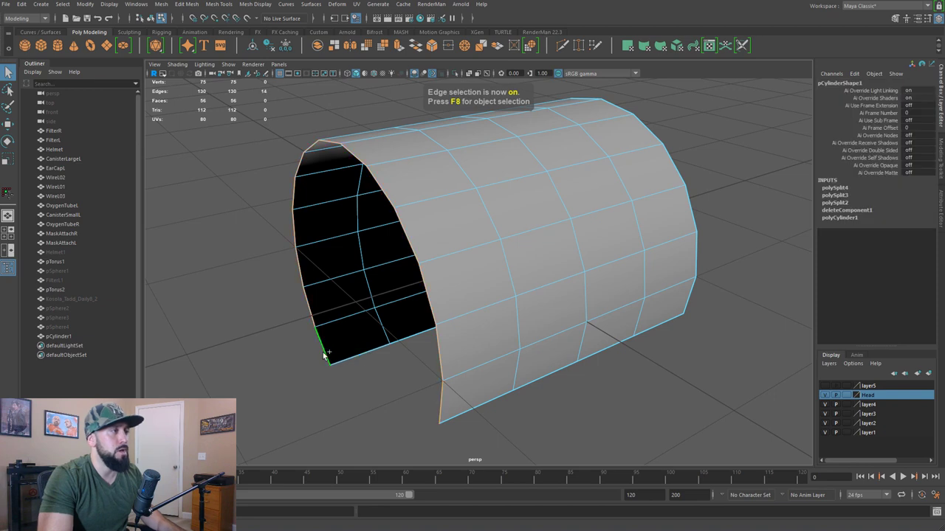
{"action": "key", "text": "r"}
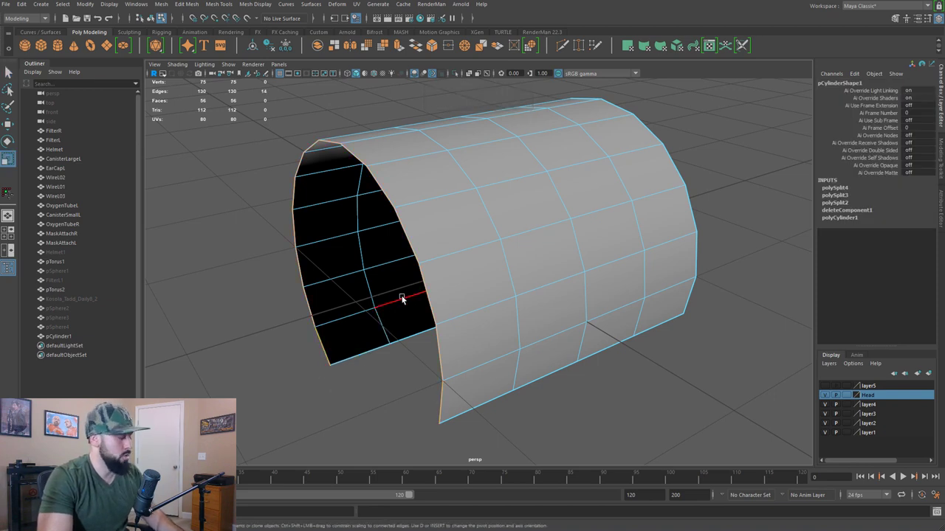
{"action": "key", "text": "w"}
{"action": "scroll", "coordinate": [506, 289], "scroll_direction": "down", "scroll_amount": 4}
{"action": "scroll", "coordinate": [300, 297], "scroll_direction": "up", "scroll_amount": 3}
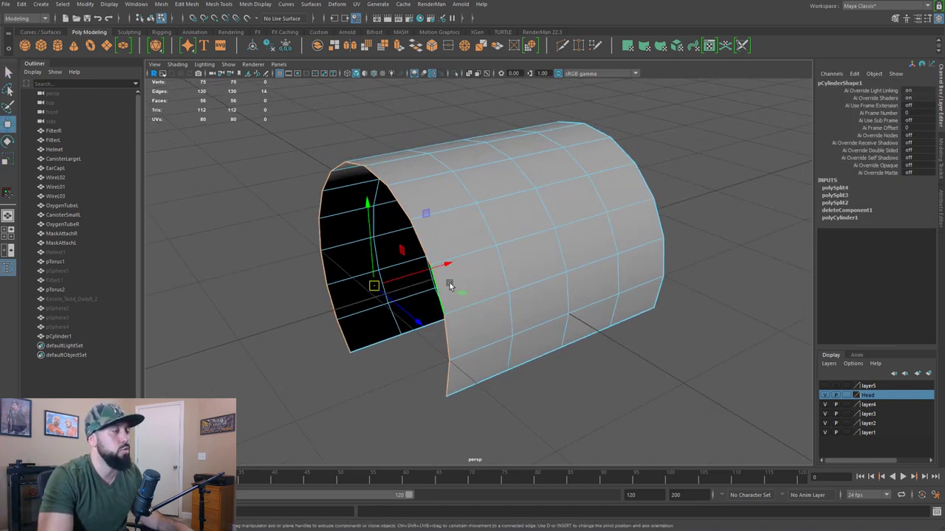
{"action": "key", "text": "ctrl+e"}
{"action": "left_click_drag", "start_coordinate": [438, 294], "coordinate": [406, 297]}
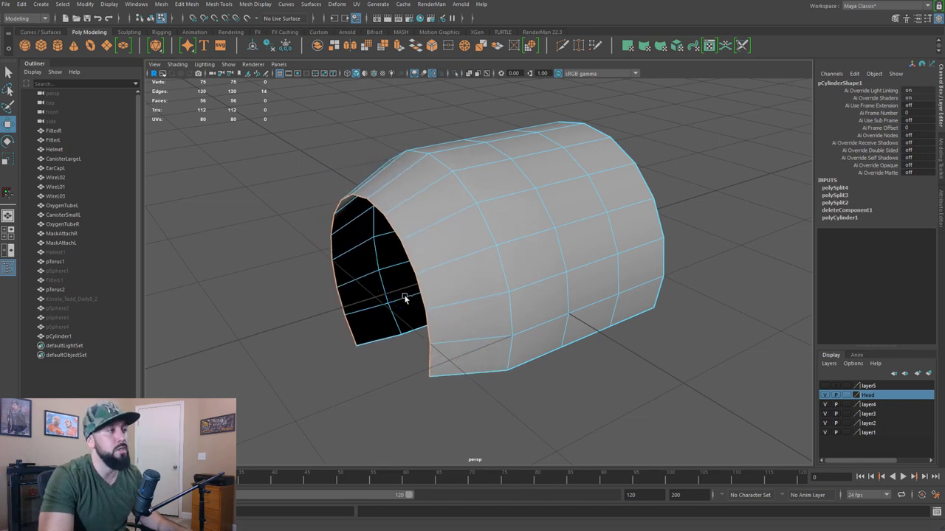
- Scale the edge loop next to the tapered end slightly inward to soften the taper
{"action": "key", "text": "w"}
{"action": "left_click_drag", "start_coordinate": [538, 291], "coordinate": [501, 287], "text": "alt"}
{"action": "double_click", "coordinate": [474, 256]}
{"action": "key", "text": "r"}
{"action": "middle_click_drag", "start_coordinate": [517, 270], "coordinate": [508, 270]}
{"action": "key", "text": "w"}
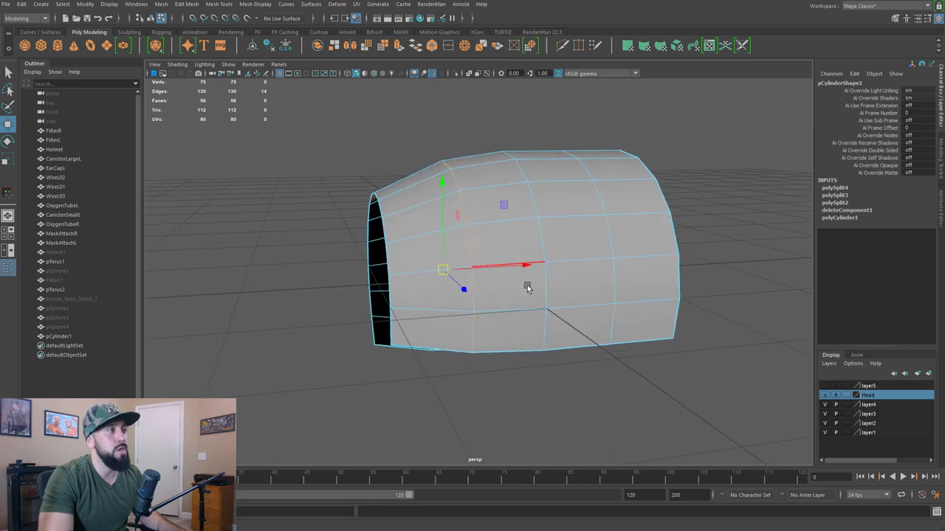
- Scale the edge loop between the middle and the untapered end slightly outward
{"action": "left_click_drag", "start_coordinate": [525, 287], "coordinate": [513, 284], "text": "alt"}
{"action": "double_click", "coordinate": [591, 174]}
{"action": "key", "text": "r"}
{"action": "middle_click_drag", "start_coordinate": [597, 240], "coordinate": [602, 237]}
- Insert one more edge loop on each side of the shell's middle loop with Multi-Cut
{"action": "left_click_drag", "start_coordinate": [665, 275], "coordinate": [709, 284], "text": "alt"}
{"action": "scroll", "coordinate": [580, 299], "scroll_direction": "up", "scroll_amount": 4}
{"action": "middle_click_drag", "start_coordinate": [580, 300], "coordinate": [549, 348], "text": "alt"}
{"action": "scroll", "coordinate": [549, 348], "scroll_direction": "down", "scroll_amount": 4}
{"action": "left_click_drag", "start_coordinate": [548, 347], "coordinate": [525, 316], "text": "alt"}
{"action": "scroll", "coordinate": [518, 272], "scroll_direction": "up", "scroll_amount": 3}
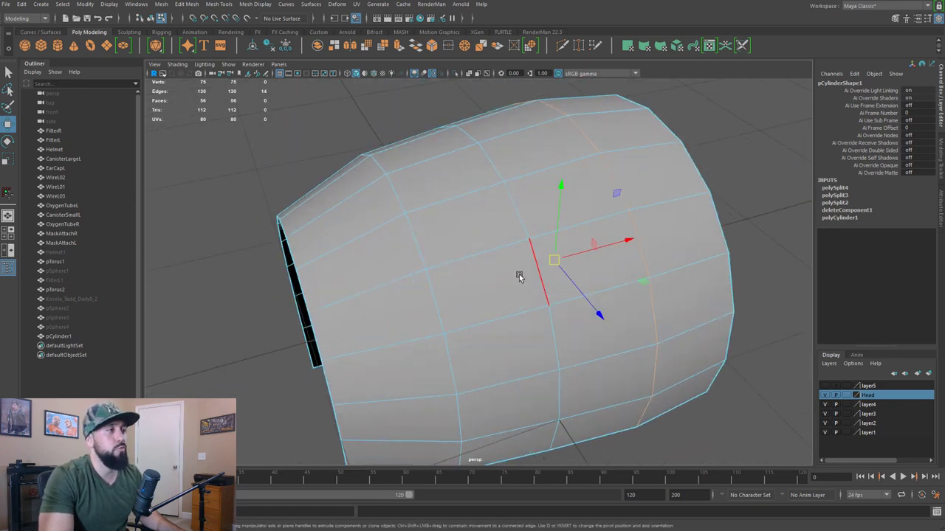
{"action": "left_click_drag", "start_coordinate": [518, 272], "coordinate": [493, 280], "text": "alt"}
{"action": "key", "text": "y"}
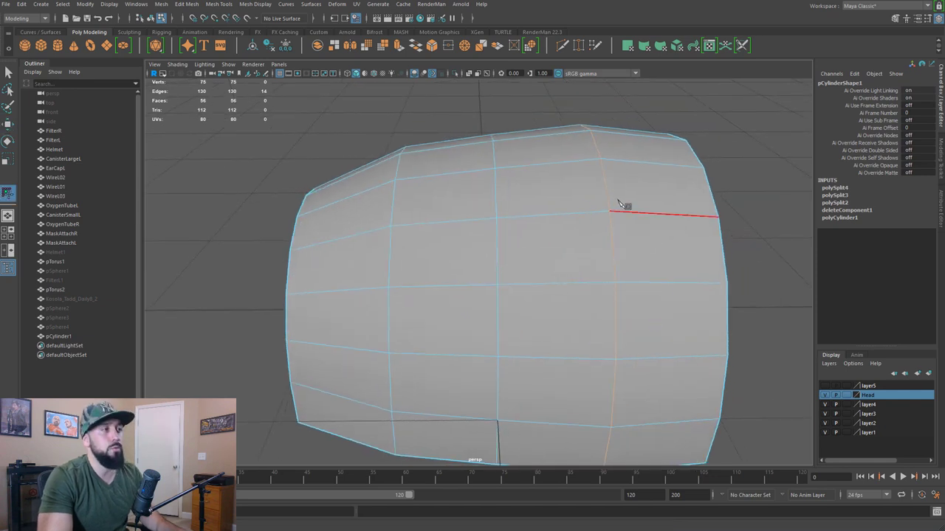
{"action": "left_click", "coordinate": [461, 222], "text": "ctrl"}
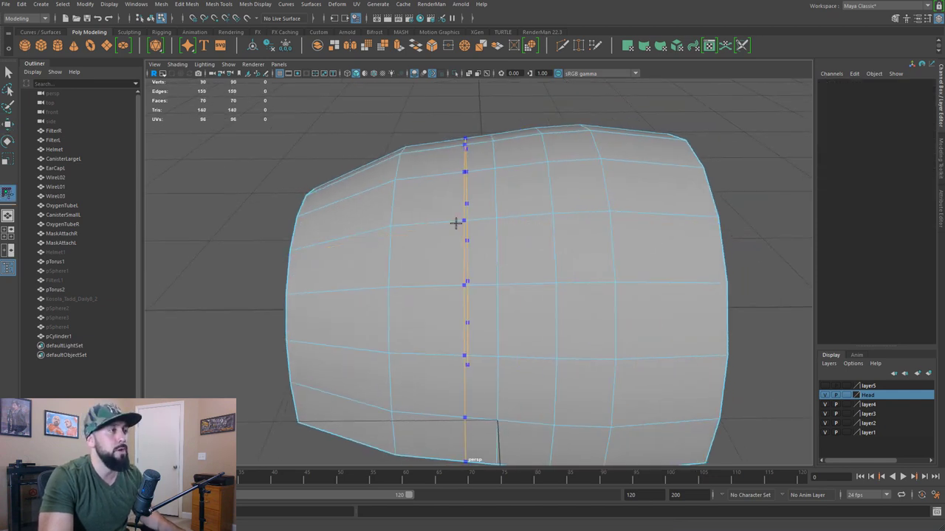
{"action": "middle_click", "coordinate": [453, 220], "text": "ctrl"}
{"action": "scroll", "coordinate": [494, 288], "scroll_direction": "up", "scroll_amount": 3}
{"action": "left_click_drag", "start_coordinate": [480, 291], "coordinate": [497, 247], "text": "alt"}
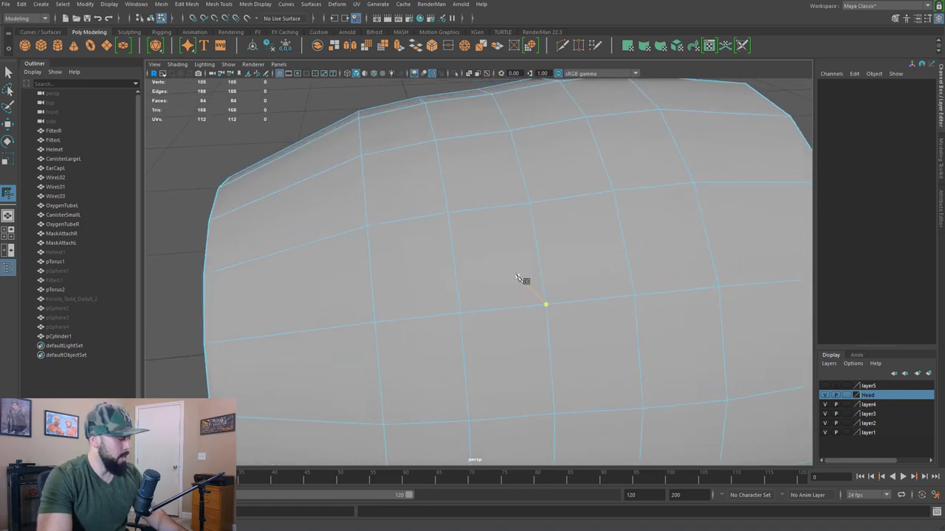
- Nudge a vertex of the new edge loop nearer the tapered end along the shell's length
{"action": "key", "text": "q"}
{"action": "key", "text": "F9"}
{"action": "left_click", "coordinate": [448, 213]}
{"action": "key", "text": "w"}
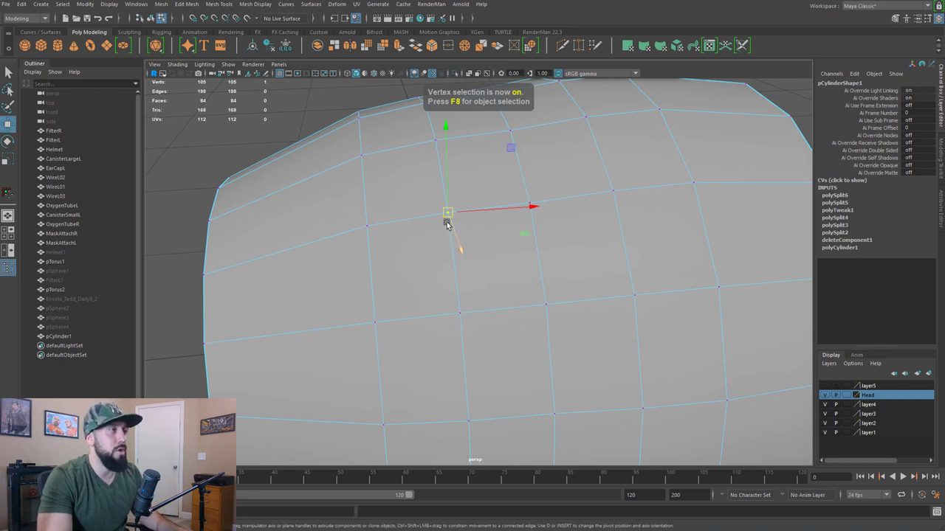
{"action": "left_click_drag", "start_coordinate": [449, 214], "coordinate": [448, 249]}
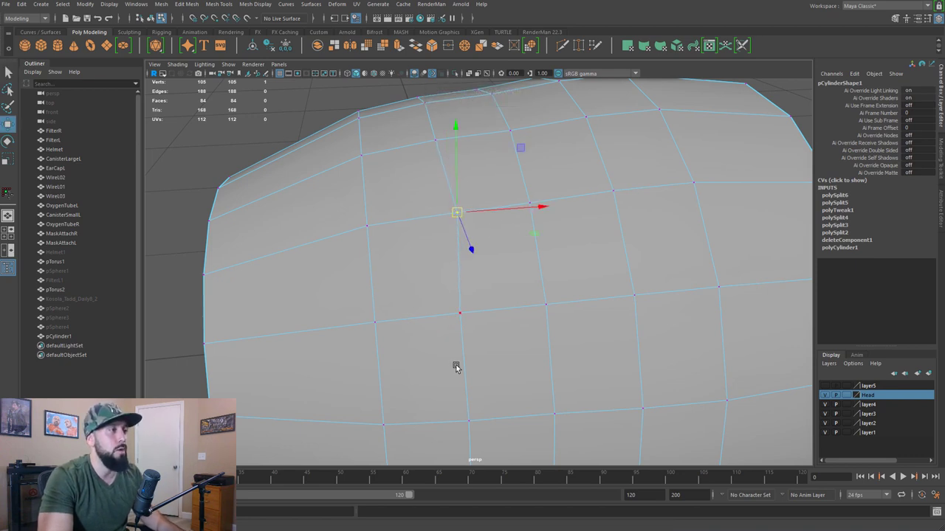
- Nudge several vertices on the front side of the shell to make its inner edge loops uneven
{"action": "left_click_drag", "start_coordinate": [456, 368], "coordinate": [441, 278], "text": "alt"}
{"action": "left_click", "coordinate": [419, 317]}
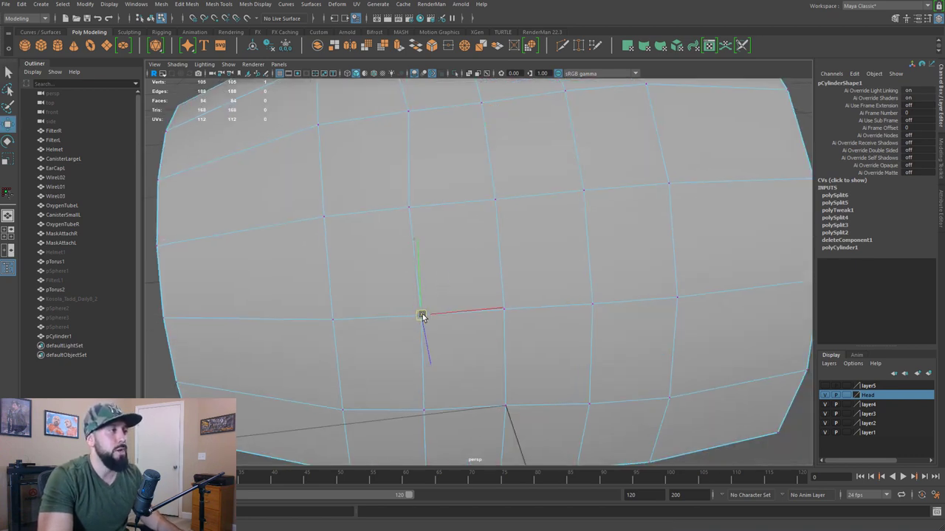
{"action": "left_click_drag", "start_coordinate": [435, 317], "coordinate": [457, 287], "text": "alt"}
{"action": "left_click", "coordinate": [463, 291]}
{"action": "left_click", "coordinate": [456, 95]}
{"action": "left_click_drag", "start_coordinate": [455, 93], "coordinate": [456, 102]}
{"action": "scroll", "coordinate": [470, 184], "scroll_direction": "down", "scroll_amount": 3}
{"action": "mouse_move", "coordinate": [472, 160]}
{"action": "left_mouse_down", "text": "alt"}
{"action": "mouse_move", "coordinate": [497, 150]}
{"action": "mouse_move", "coordinate": [479, 153]}
{"action": "left_mouse_up", "text": "alt"}
{"action": "middle_click_drag", "start_coordinate": [470, 291], "coordinate": [489, 237], "text": "alt"}
{"action": "left_click", "coordinate": [411, 262]}
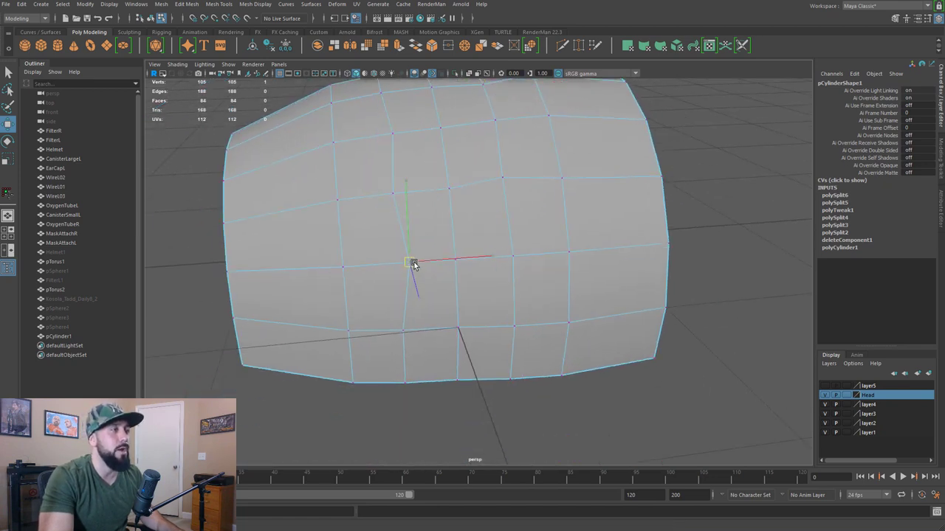
- Offset further vertices over the top and sides of the shell for an irregular surface, and clear the selection
{"action": "left_click_drag", "start_coordinate": [401, 285], "coordinate": [435, 327], "text": "alt"}
{"action": "scroll", "coordinate": [503, 301], "scroll_direction": "up", "scroll_amount": 4}
{"action": "left_click", "coordinate": [503, 298]}
{"action": "left_click_drag", "start_coordinate": [510, 320], "coordinate": [550, 369], "text": "alt"}
{"action": "left_click_drag", "start_coordinate": [581, 289], "coordinate": [517, 280], "text": "alt"}
{"action": "left_click", "coordinate": [498, 253]}
{"action": "left_click", "coordinate": [379, 196]}
{"action": "left_click_drag", "start_coordinate": [382, 258], "coordinate": [378, 206], "text": "alt"}
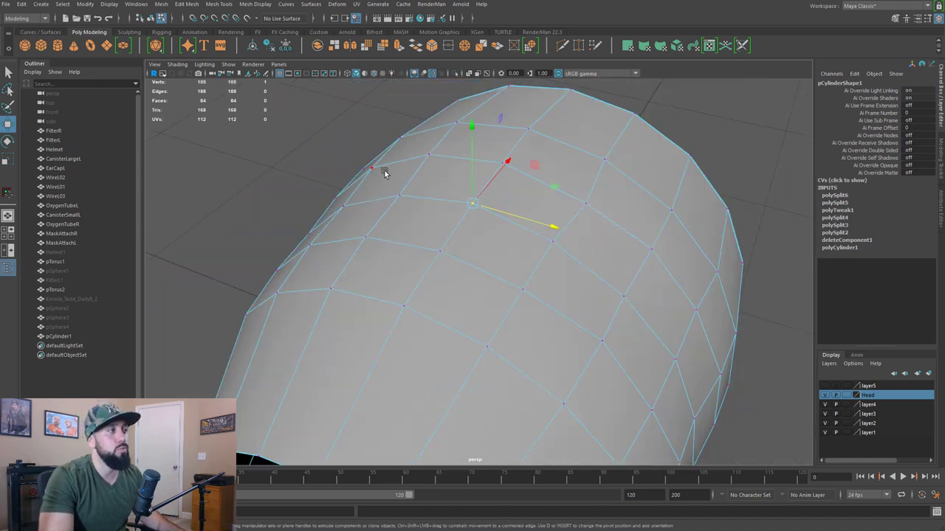
{"action": "left_click", "coordinate": [370, 169]}
{"action": "left_click_drag", "start_coordinate": [380, 191], "coordinate": [373, 191], "text": "ctrl+shift"}
{"action": "left_click", "coordinate": [374, 193]}
{"action": "left_click_drag", "start_coordinate": [492, 264], "coordinate": [410, 258], "text": "alt"}
{"action": "right_click_drag", "start_coordinate": [435, 337], "coordinate": [430, 294], "text": "alt"}
{"action": "middle_click_drag", "start_coordinate": [431, 294], "coordinate": [438, 270], "text": "alt"}
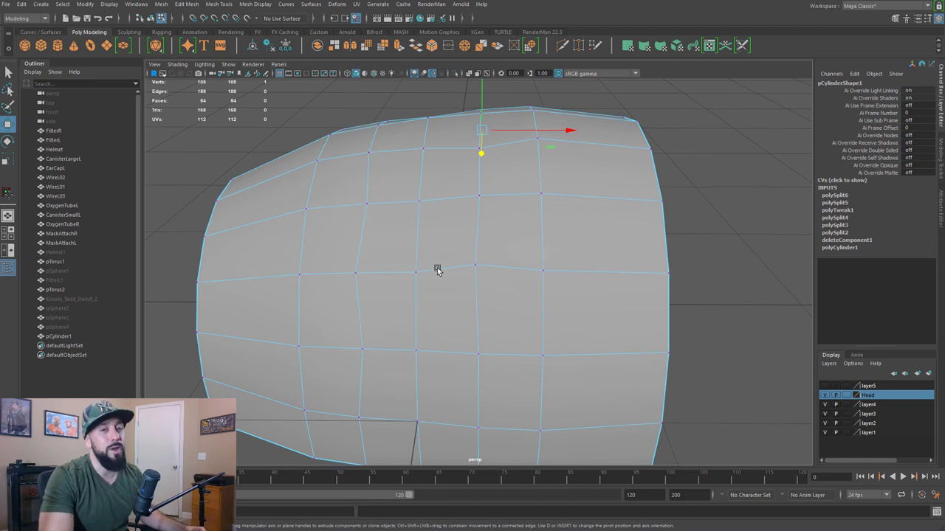
{"action": "left_click", "coordinate": [708, 183]}
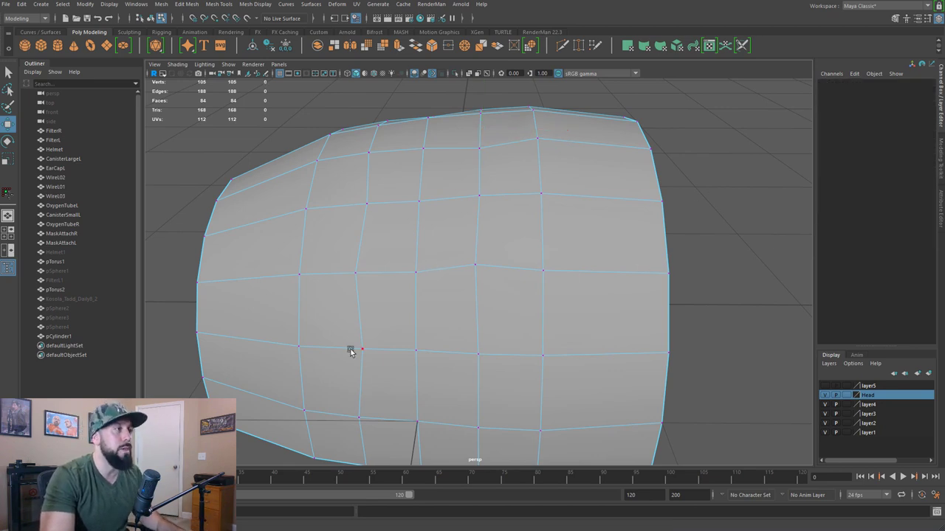
- Insert three more edge loops with Multi-Cut, one on each side of the middle loop and one nearer the tapered end
{"action": "scroll", "coordinate": [351, 348], "scroll_direction": "down", "scroll_amount": 3}
{"action": "scroll", "coordinate": [468, 324], "scroll_direction": "up", "scroll_amount": 2}
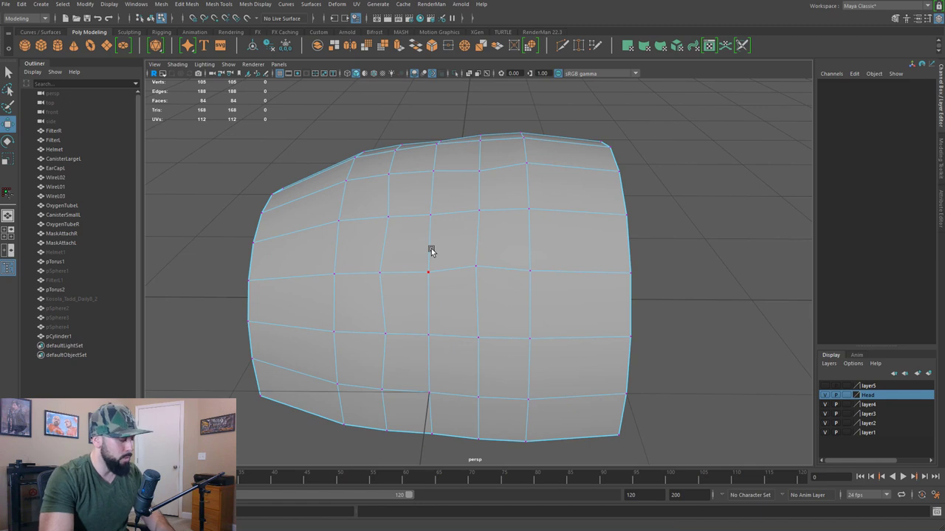
{"action": "left_click", "coordinate": [480, 213]}
{"action": "left_click", "coordinate": [458, 220], "text": "ctrl"}
{"action": "scroll", "coordinate": [452, 222], "scroll_direction": "up", "scroll_amount": 4}
{"action": "left_click", "coordinate": [375, 200], "text": "ctrl"}
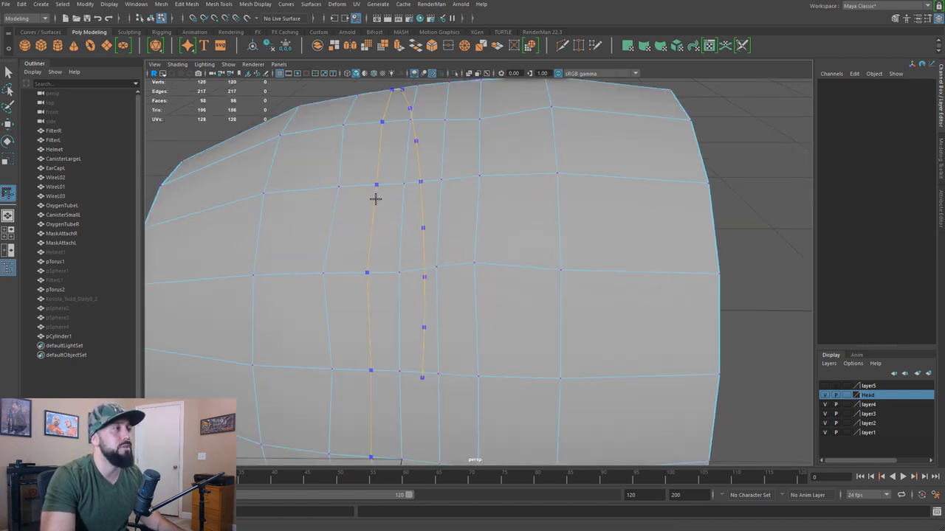
{"action": "left_click_drag", "start_coordinate": [456, 232], "coordinate": [492, 148], "text": "alt"}
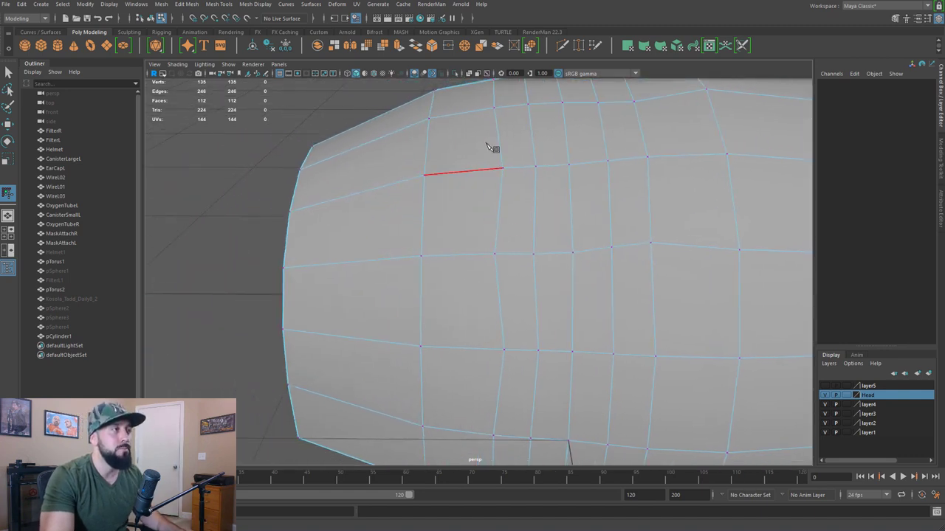
{"action": "left_click", "coordinate": [465, 177], "text": "ctrl"}
- End the Multi-Cut work and return the shell to object selection with nothing selected
{"action": "left_click", "coordinate": [534, 255]}
{"action": "left_click", "coordinate": [535, 168]}
{"action": "mouse_move", "coordinate": [541, 222]}
{"action": "right_mouse_down"}
{"action": "mouse_move", "coordinate": [576, 211]}
{"action": "mouse_move", "coordinate": [527, 215]}
{"action": "right_mouse_up"}
{"action": "left_click_drag", "start_coordinate": [528, 215], "coordinate": [562, 220], "text": "alt"}
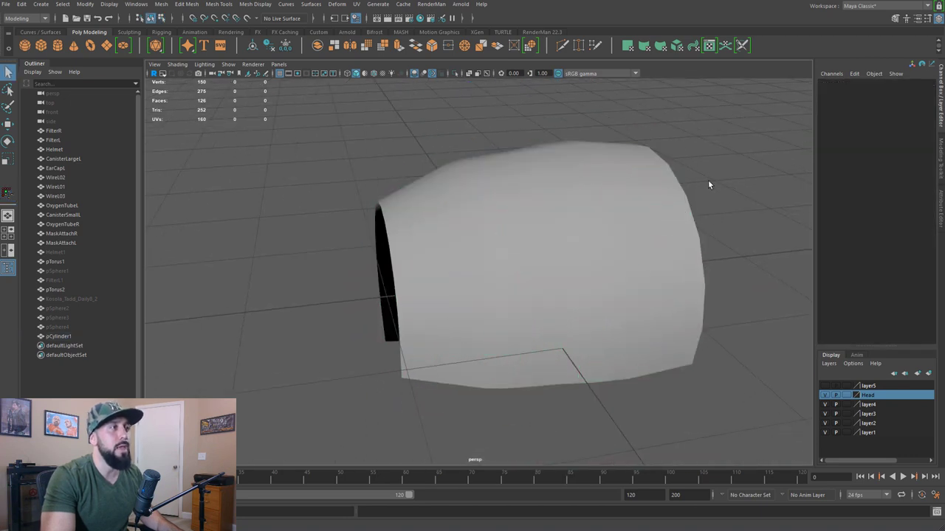
- Turn on smooth mesh preview for the half-open shell and clear the selection
{"action": "key", "text": "3"}
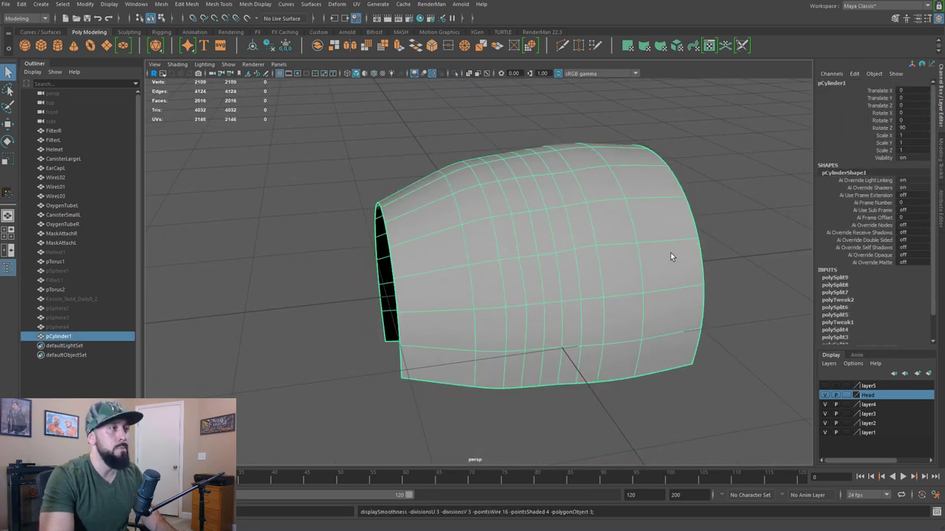
{"action": "left_click_drag", "start_coordinate": [449, 130], "coordinate": [465, 155], "text": "alt"}
{"action": "left_click", "coordinate": [722, 158]}
{"action": "left_click_drag", "start_coordinate": [673, 240], "coordinate": [530, 191], "text": "alt"}
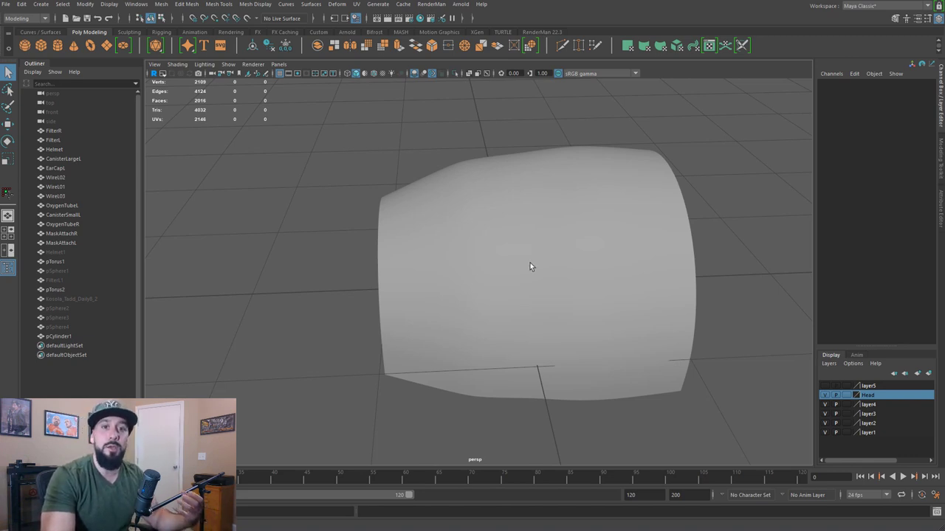
- Assign a new Blinn material to the shell and deselect it
{"action": "left_click", "coordinate": [569, 211]}
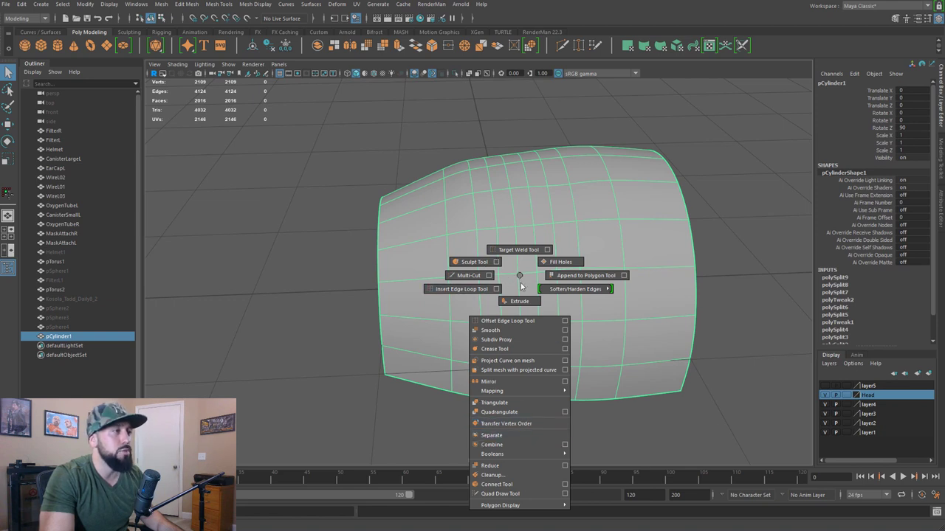
{"action": "right_click", "coordinate": [526, 253]}
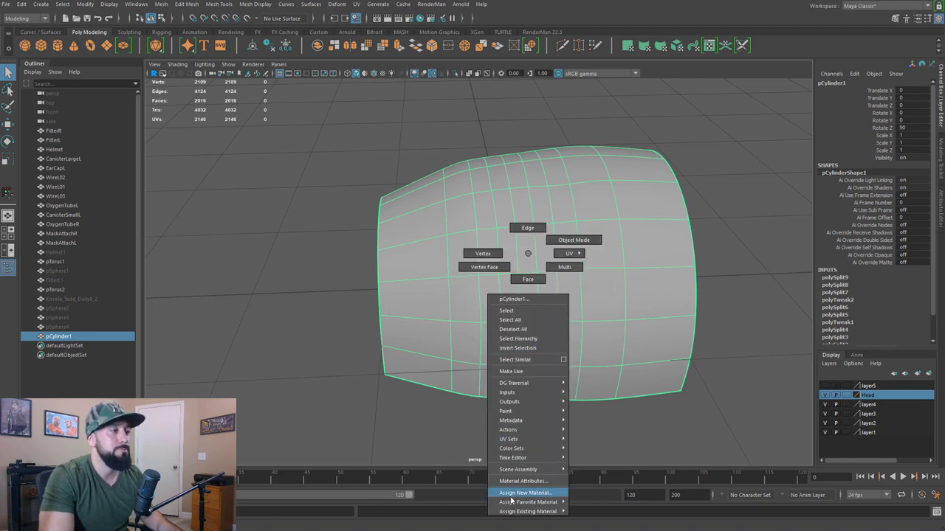
{"action": "mouse_move", "coordinate": [515, 511]}
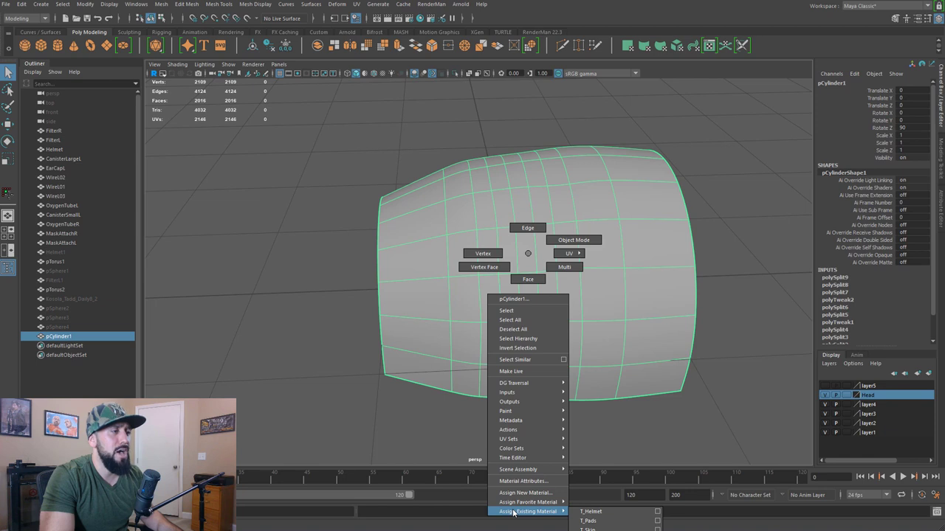
{"action": "left_click", "coordinate": [517, 496]}
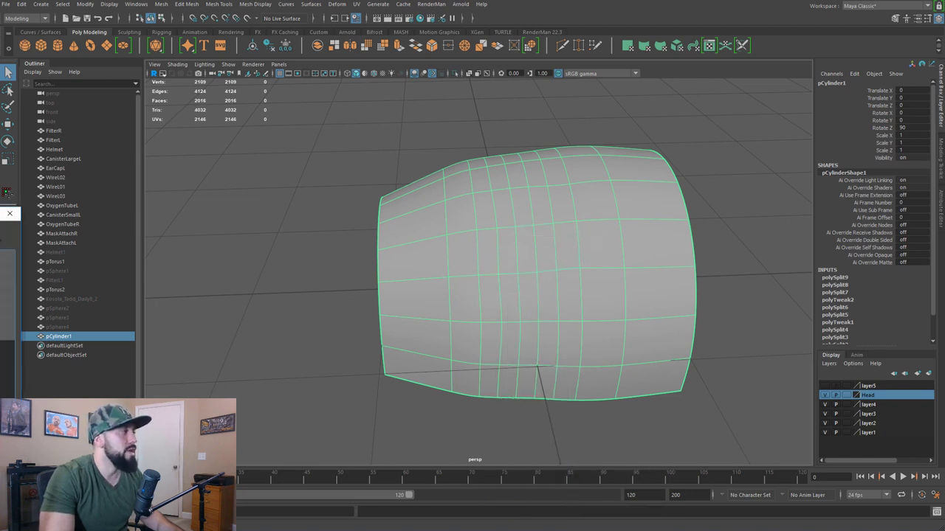
{"action": "left_click", "coordinate": [6, 286]}
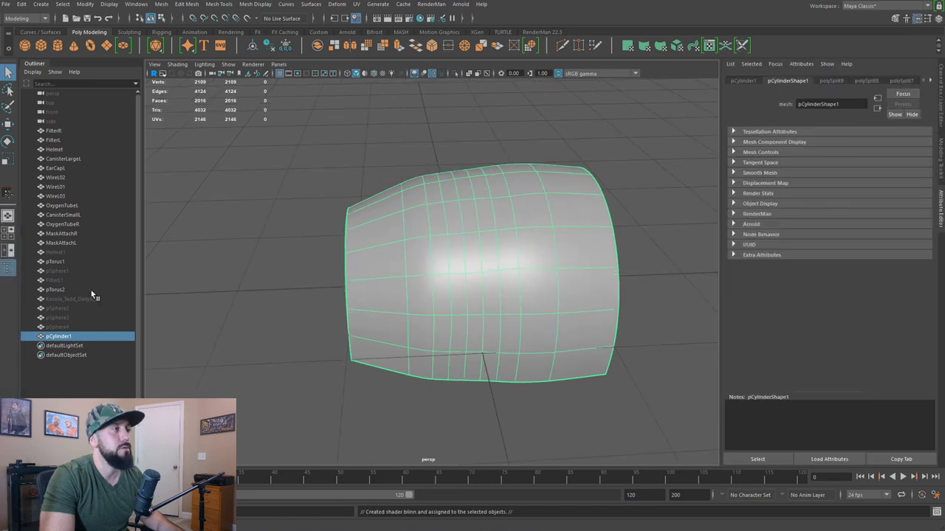
{"action": "left_click", "coordinate": [322, 167]}
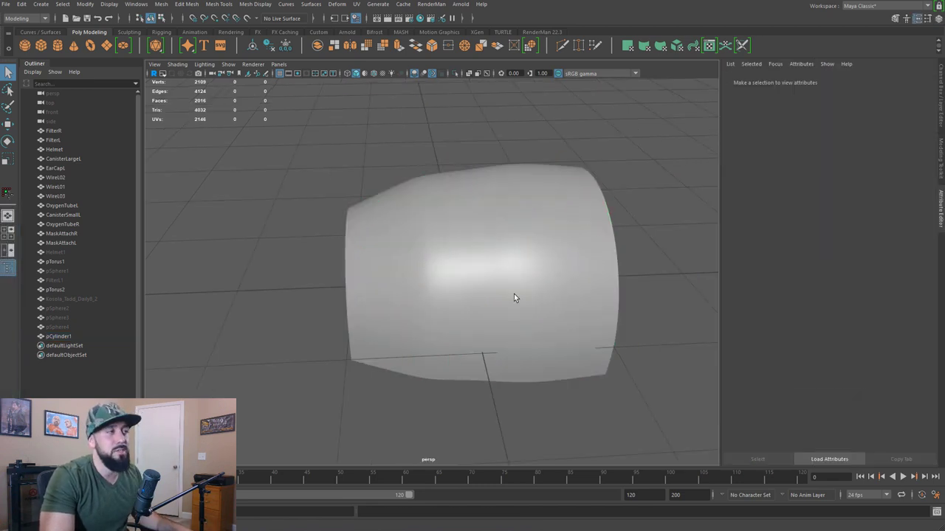
- Examine the highlights on the shell's surface from several angles in the Modeling - Expert workspace
{"action": "left_click_drag", "start_coordinate": [566, 236], "coordinate": [506, 273], "text": "alt"}
{"action": "right_click_drag", "start_coordinate": [507, 274], "coordinate": [607, 276], "text": "alt"}
{"action": "left_click_drag", "start_coordinate": [607, 279], "coordinate": [486, 259], "text": "alt"}
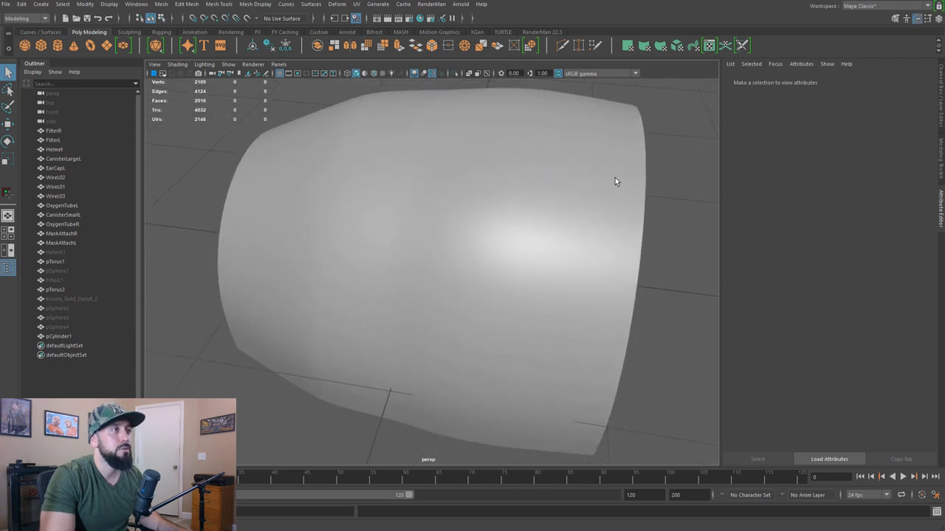
{"action": "left_click", "coordinate": [849, 5]}
{"action": "left_click", "coordinate": [868, 35]}
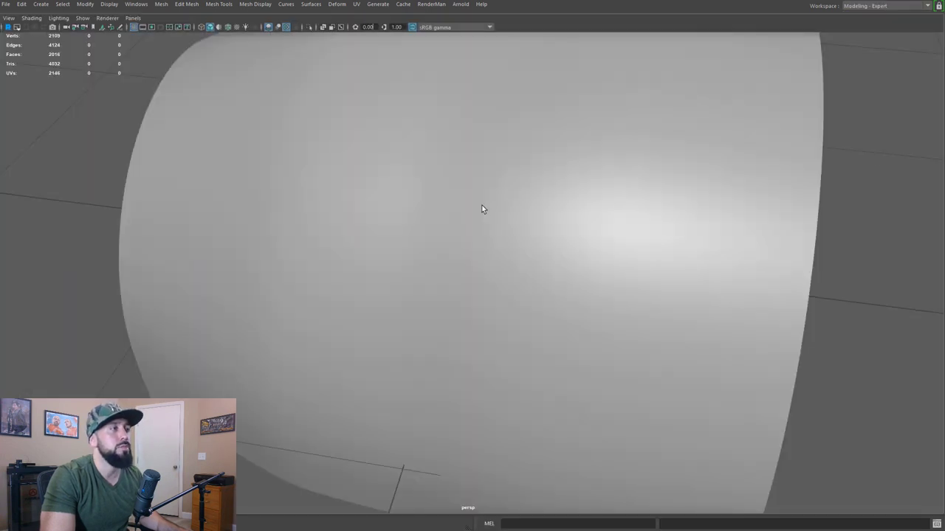
{"action": "left_click_drag", "start_coordinate": [584, 186], "coordinate": [565, 195], "text": "alt"}
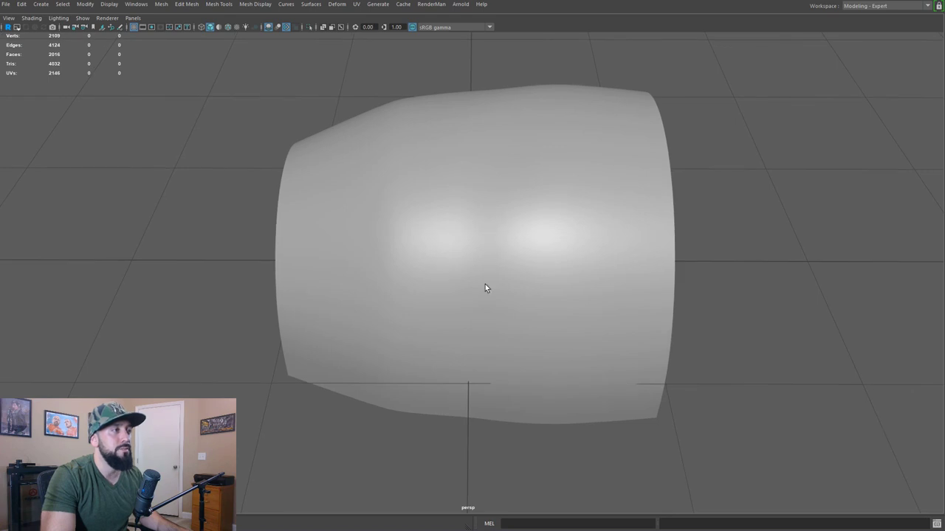
{"action": "left_click_drag", "start_coordinate": [463, 255], "coordinate": [434, 200], "text": "alt"}
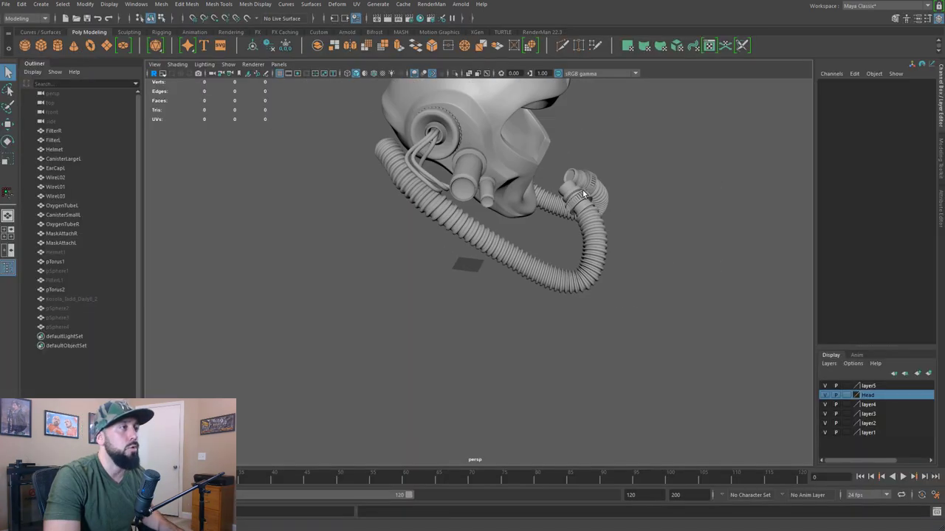
- Turn on Wireframe on Shaded for the helmet and breathing-mask model
{"action": "left_click_drag", "start_coordinate": [582, 189], "coordinate": [290, 197], "text": "alt"}
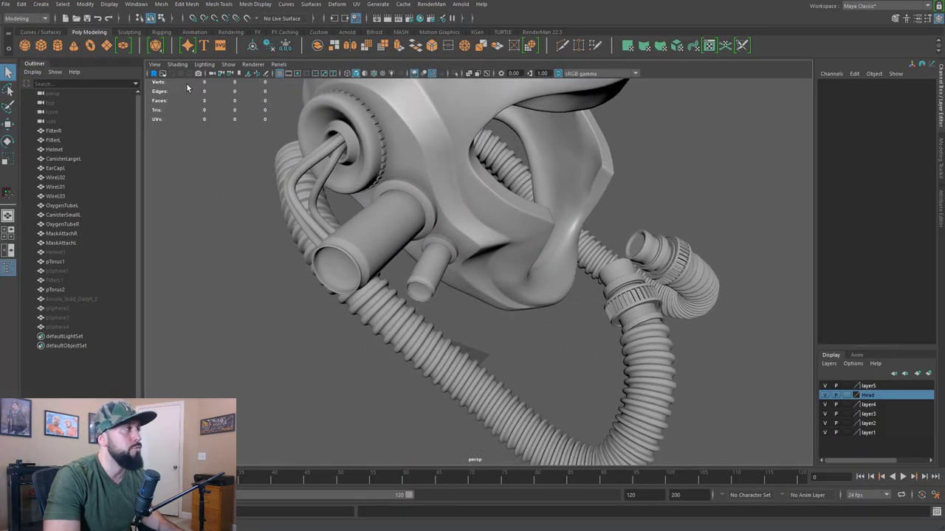
{"action": "left_click", "coordinate": [178, 65]}
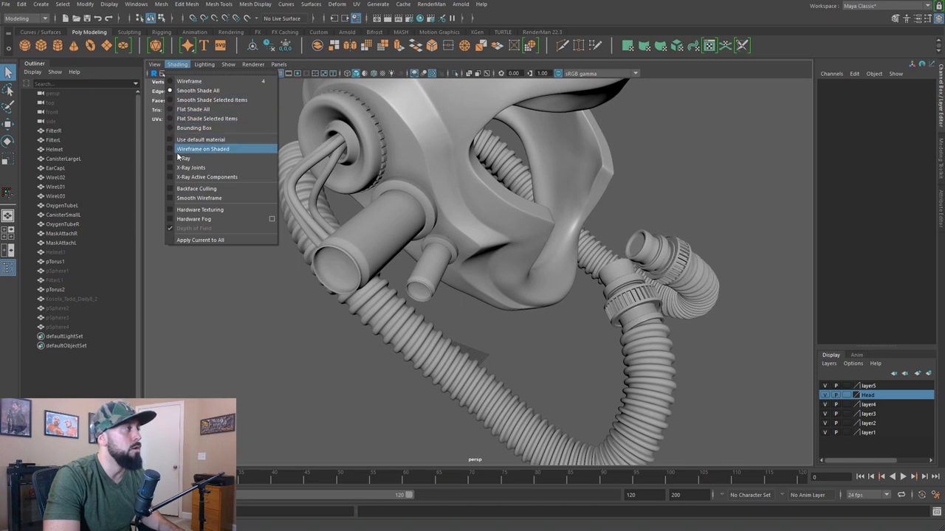
{"action": "left_click", "coordinate": [180, 151]}
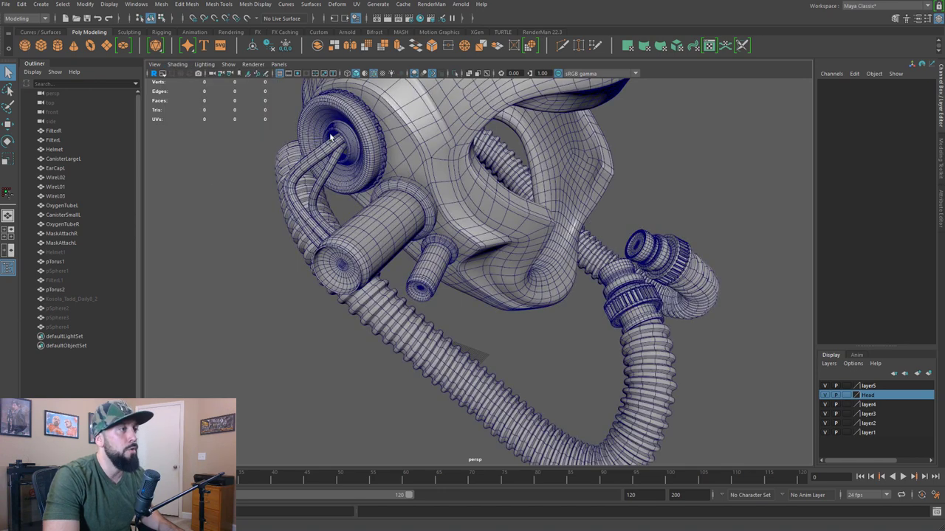
- Examine the wireframe topology of the ribbed hoses, mask and upper helmet up close
{"action": "left_click_drag", "start_coordinate": [580, 318], "coordinate": [609, 256], "text": "alt"}
{"action": "scroll", "coordinate": [547, 286], "scroll_direction": "up", "scroll_amount": 5}
{"action": "middle_click_drag", "start_coordinate": [579, 192], "coordinate": [502, 266], "text": "alt"}
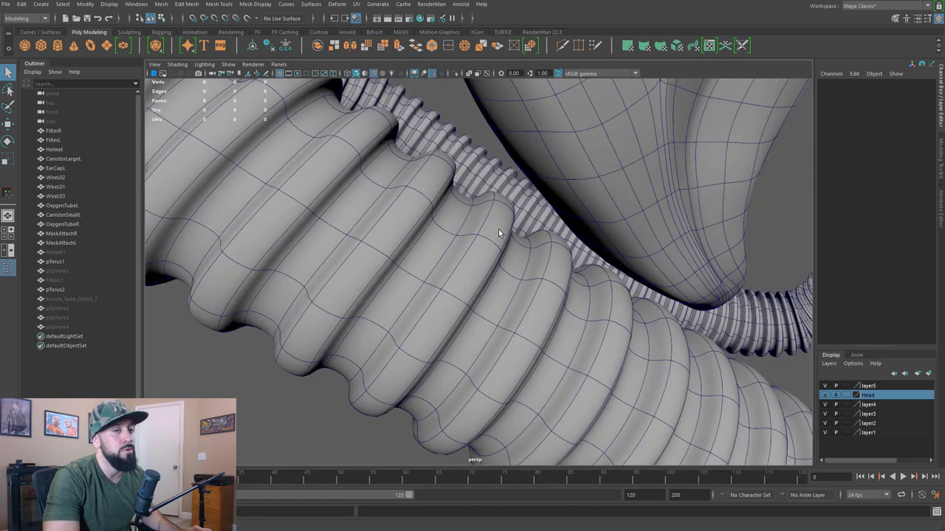
{"action": "scroll", "coordinate": [493, 246], "scroll_direction": "down", "scroll_amount": 10}
{"action": "left_click_drag", "start_coordinate": [503, 205], "coordinate": [419, 154], "text": "alt"}
{"action": "scroll", "coordinate": [418, 155], "scroll_direction": "up", "scroll_amount": 5}
{"action": "middle_click_drag", "start_coordinate": [418, 154], "coordinate": [517, 313], "text": "alt"}
{"action": "scroll", "coordinate": [485, 242], "scroll_direction": "down", "scroll_amount": 5}
{"action": "left_click_drag", "start_coordinate": [485, 242], "coordinate": [454, 291], "text": "alt"}
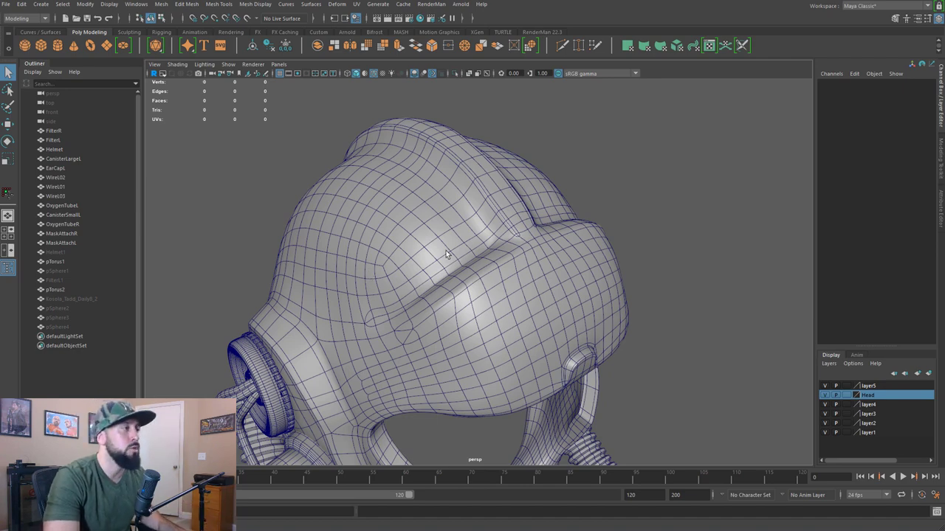
- Isolate the Helmet mesh and turn off its smooth preview to show the base cage
{"action": "left_click", "coordinate": [446, 227]}
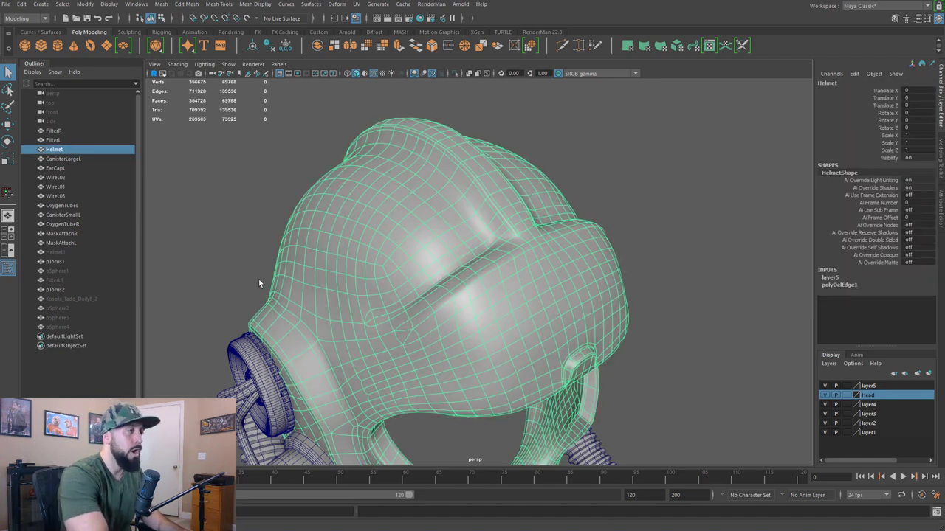
{"action": "key", "text": "ctrl+1"}
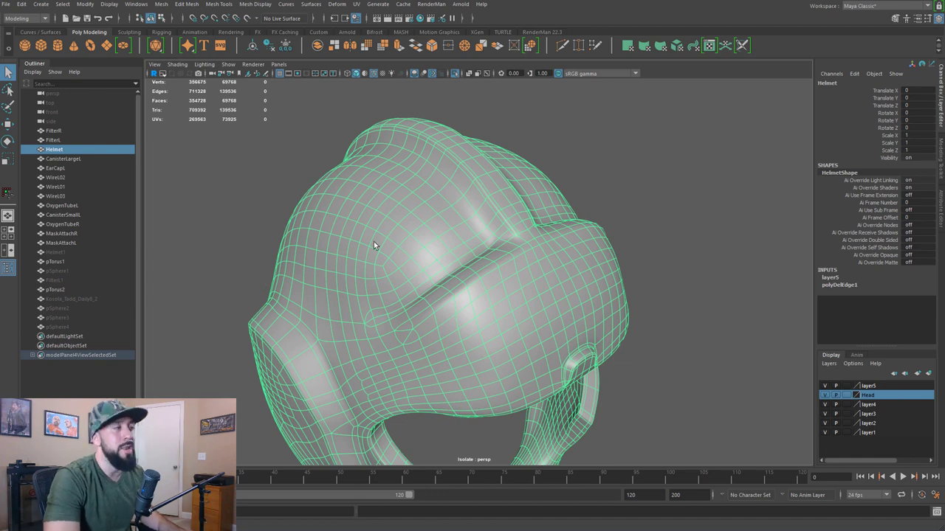
{"action": "left_click_drag", "start_coordinate": [412, 288], "coordinate": [373, 270], "text": "alt"}
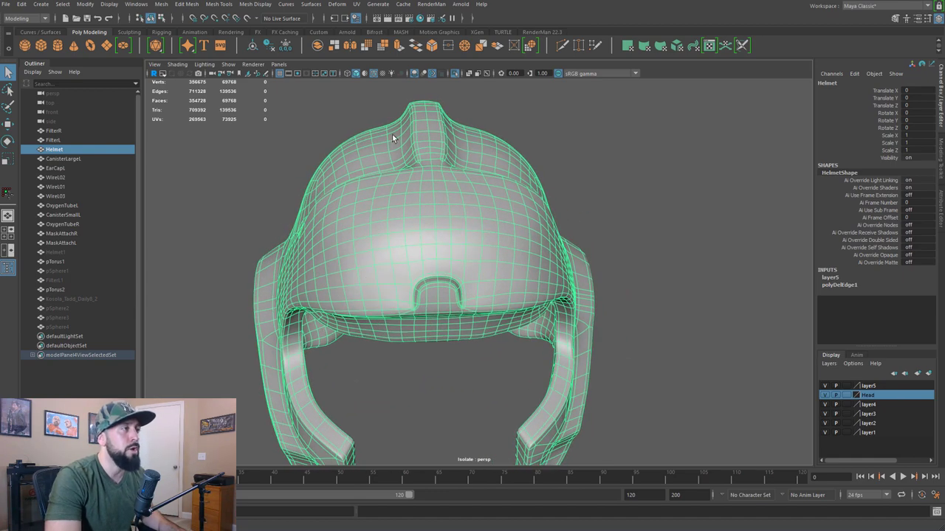
{"action": "left_click_drag", "start_coordinate": [414, 155], "coordinate": [378, 170], "text": "alt"}
{"action": "key", "text": "1"}
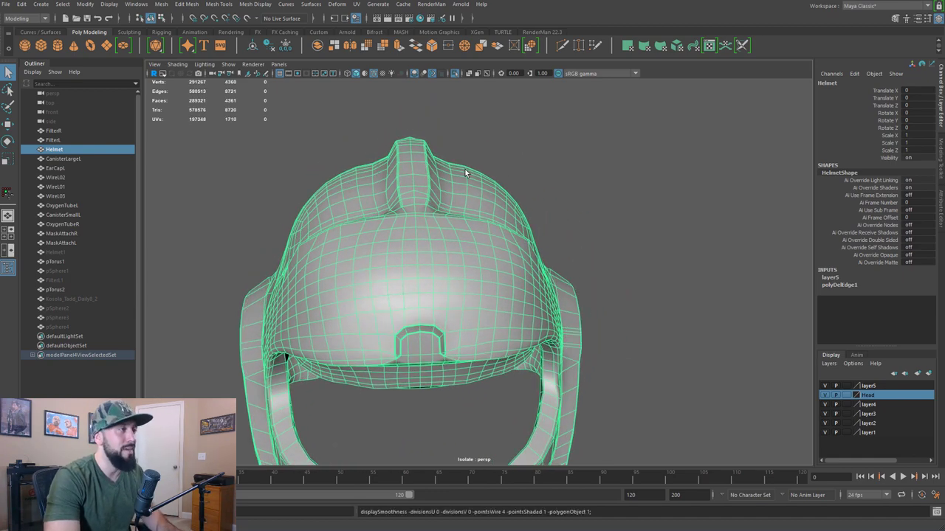
- Detach the helmet's edges along the centre loops, including the chin, and return to object selection
{"action": "key", "text": "F10"}
{"action": "double_click", "coordinate": [418, 241]}
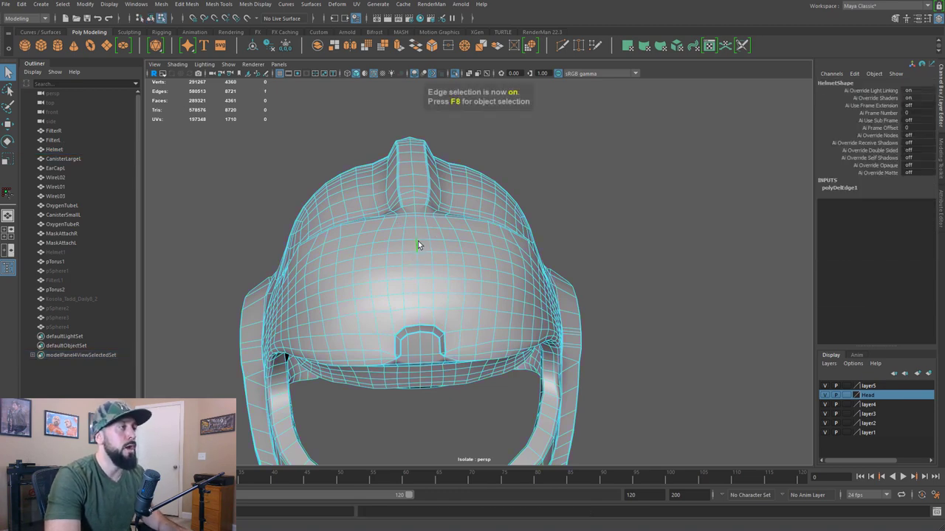
{"action": "middle_click_drag", "start_coordinate": [428, 417], "coordinate": [373, 175], "text": "alt"}
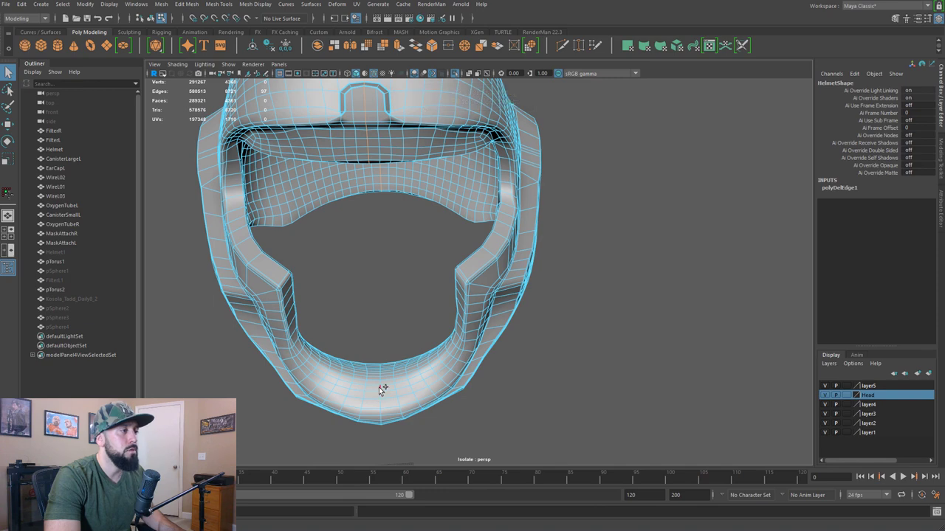
{"action": "left_click_drag", "start_coordinate": [380, 285], "coordinate": [356, 172], "text": "alt"}
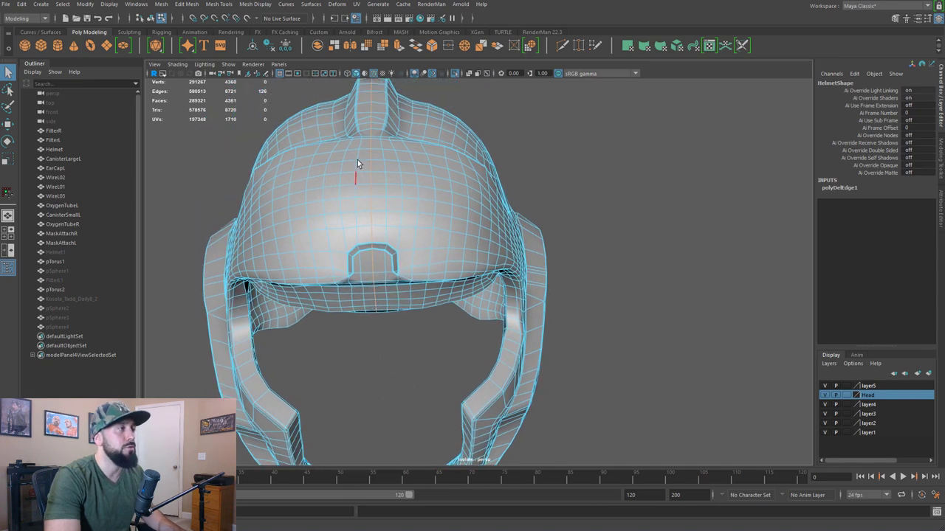
{"action": "right_click", "coordinate": [366, 172], "text": "shift"}
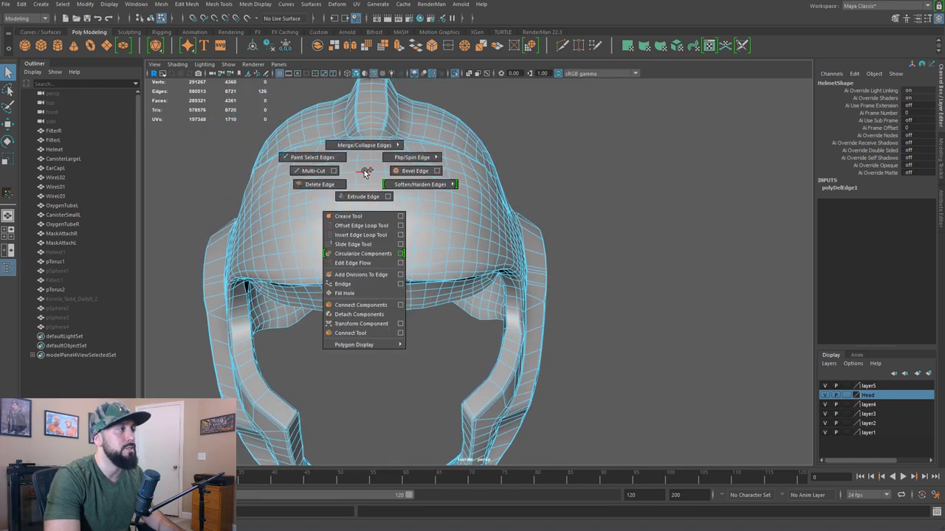
{"action": "right_click_drag", "start_coordinate": [366, 172], "coordinate": [346, 314], "text": "shift"}
{"action": "left_click_drag", "start_coordinate": [456, 157], "coordinate": [423, 175], "text": "alt"}
{"action": "right_click_drag", "start_coordinate": [425, 175], "coordinate": [463, 162]}
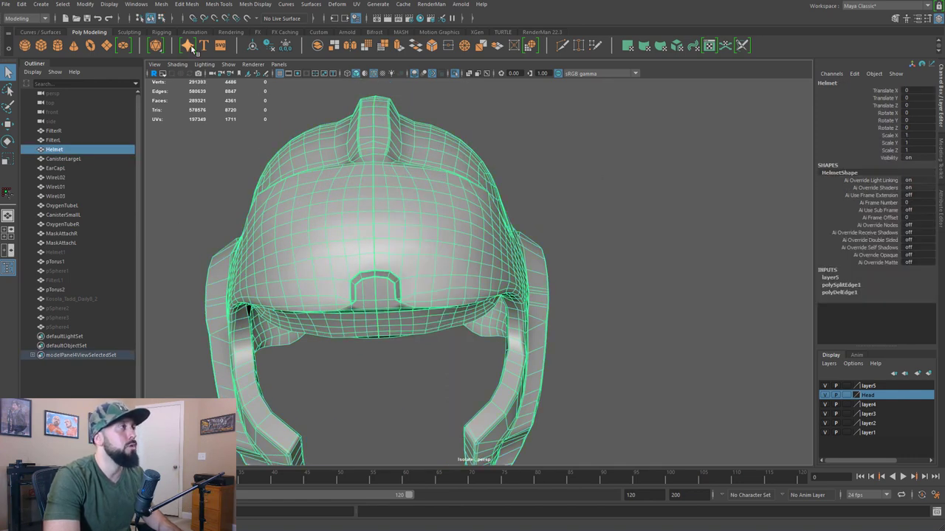
- Separate the Helmet mesh into two halves and select the half containing polySurface1
{"action": "left_click", "coordinate": [164, 6]}
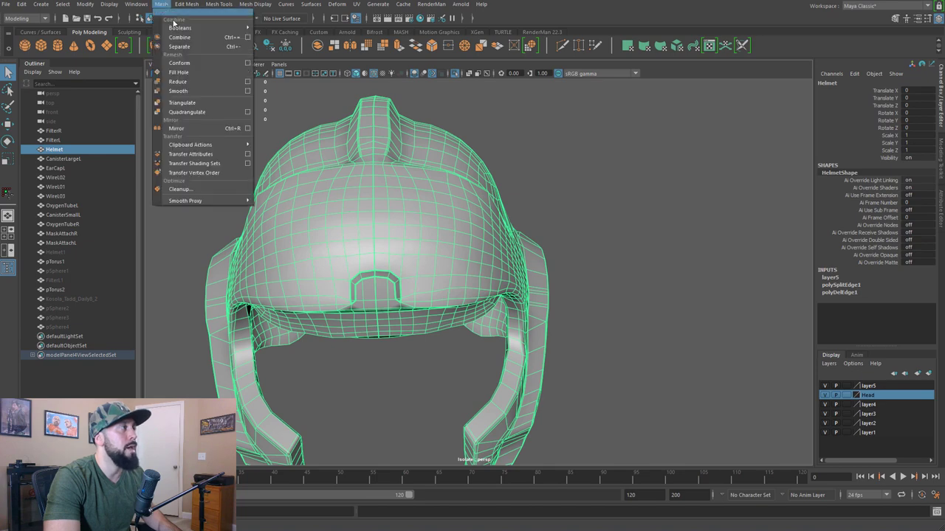
{"action": "left_click", "coordinate": [179, 47]}
{"action": "left_click", "coordinate": [591, 131]}
{"action": "left_click", "coordinate": [457, 234]}
{"action": "left_click", "coordinate": [330, 226]}
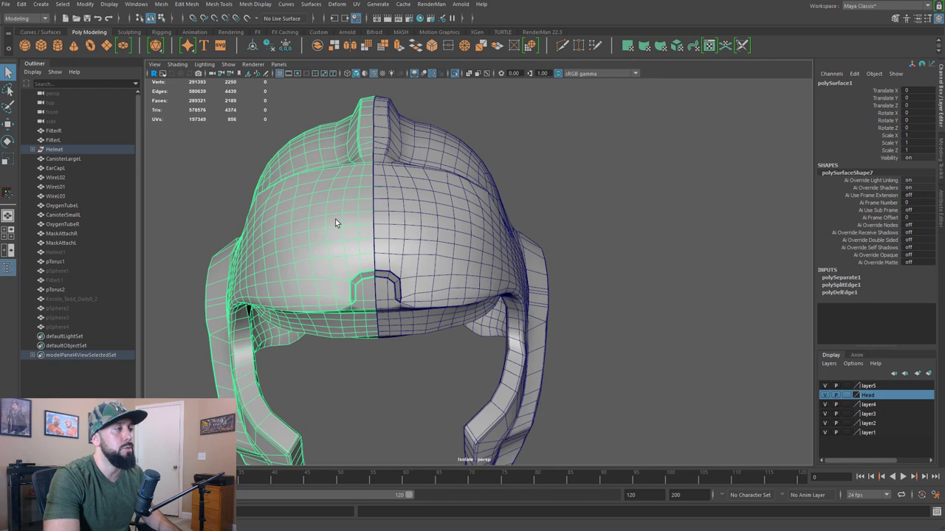
{"action": "left_click", "coordinate": [465, 226]}
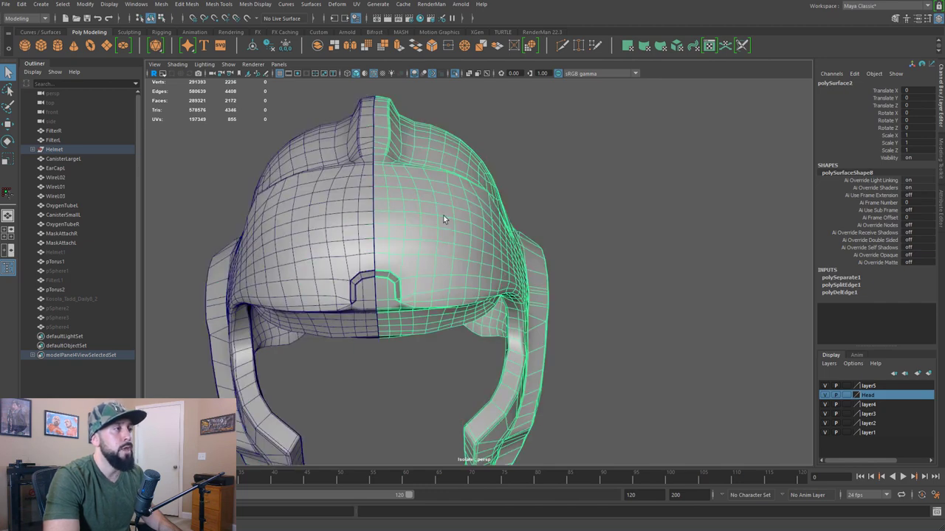
{"action": "left_click", "coordinate": [303, 238]}
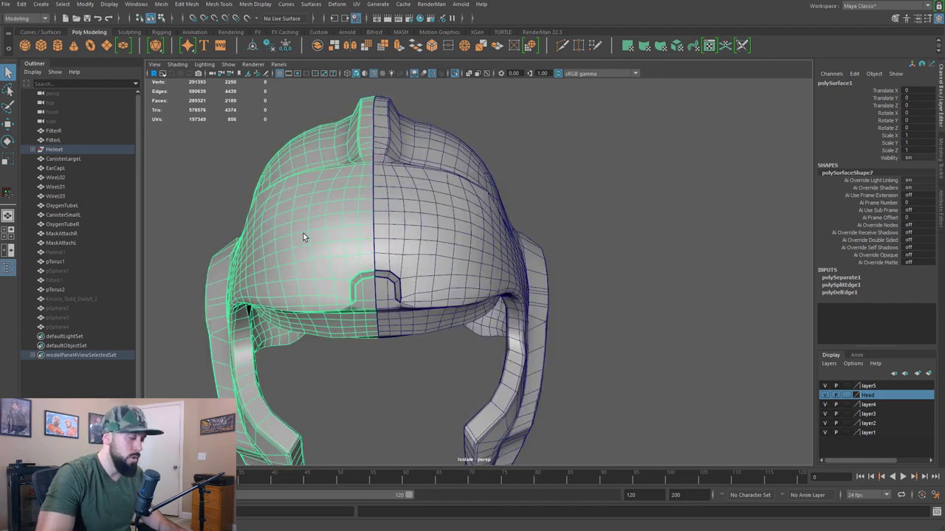
- Examine the edge flow over the side of the selected helmet half, around its crest and curved crease
{"action": "scroll", "coordinate": [310, 241], "scroll_direction": "down", "scroll_amount": 3}
{"action": "middle_click_drag", "start_coordinate": [318, 249], "coordinate": [377, 222], "text": "alt"}
{"action": "scroll", "coordinate": [377, 222], "scroll_direction": "up", "scroll_amount": 4}
{"action": "left_click_drag", "start_coordinate": [377, 221], "coordinate": [443, 270], "text": "alt"}
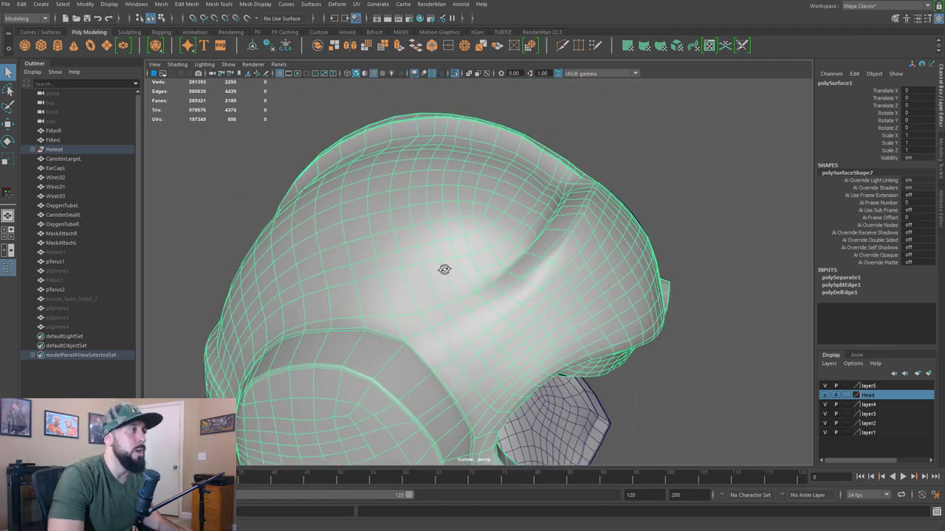
{"action": "left_click_drag", "start_coordinate": [432, 211], "coordinate": [433, 232], "text": "alt"}
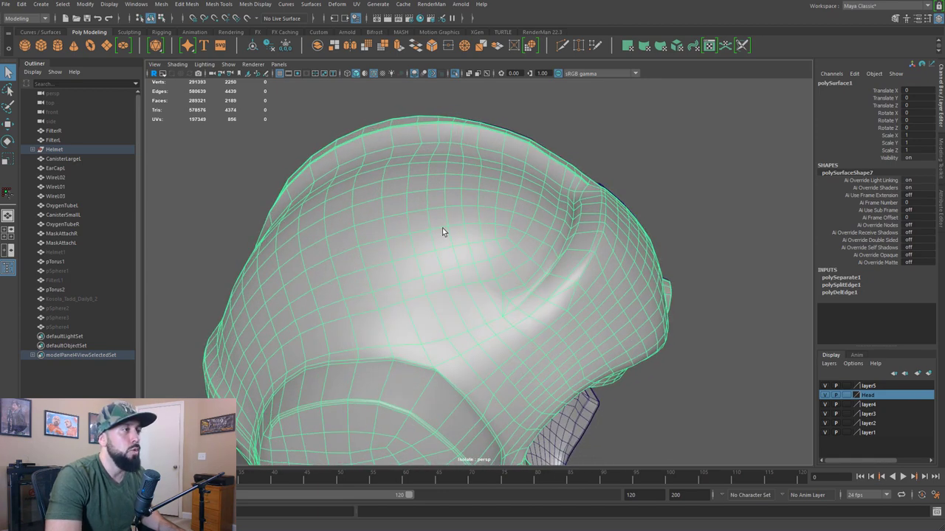
{"action": "scroll", "coordinate": [463, 245], "scroll_direction": "up", "scroll_amount": 3}
{"action": "scroll", "coordinate": [465, 287], "scroll_direction": "down", "scroll_amount": 3}
{"action": "scroll", "coordinate": [473, 239], "scroll_direction": "up", "scroll_amount": 1}
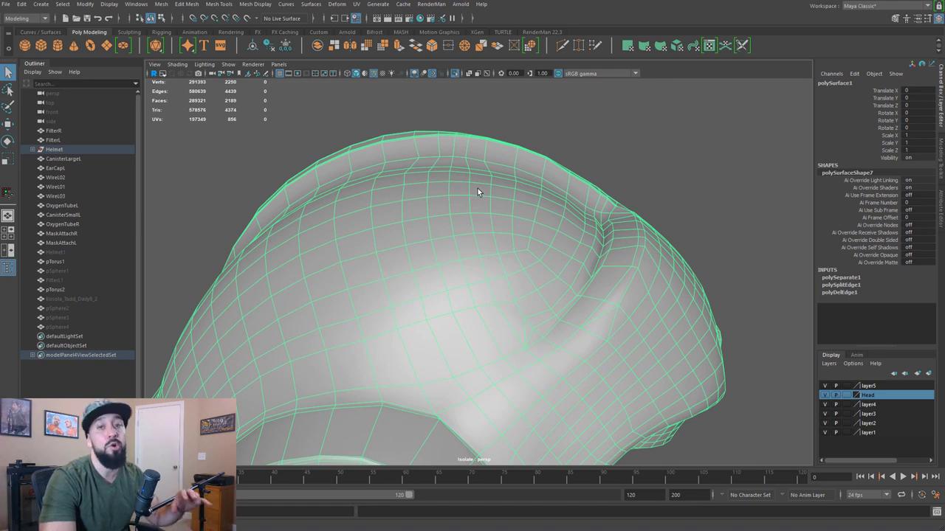
- Enter edge selection on the helmet half and select alternating vertical edge loops across its side, starting near the curved crease
{"action": "right_click_drag", "start_coordinate": [510, 251], "coordinate": [512, 232]}
{"action": "double_click", "coordinate": [530, 244]}
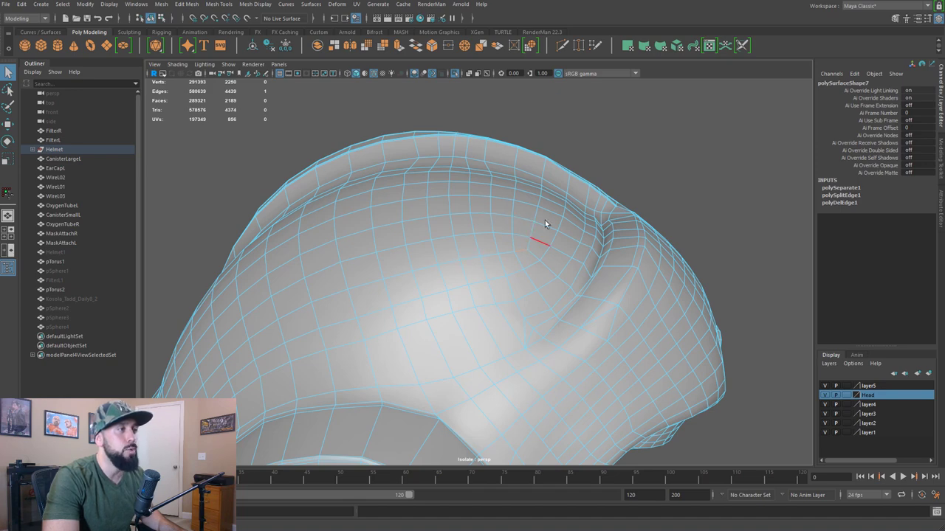
{"action": "left_click", "coordinate": [463, 270]}
{"action": "left_click_drag", "start_coordinate": [464, 270], "coordinate": [642, 293], "text": "alt"}
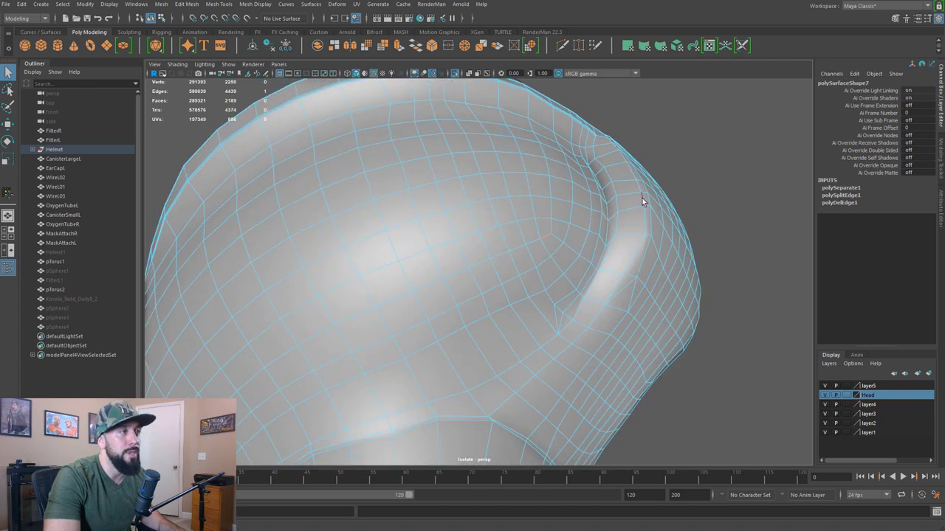
{"action": "left_click_drag", "start_coordinate": [622, 301], "coordinate": [549, 272], "text": "alt"}
{"action": "middle_click_drag", "start_coordinate": [548, 273], "coordinate": [544, 246], "text": "alt"}
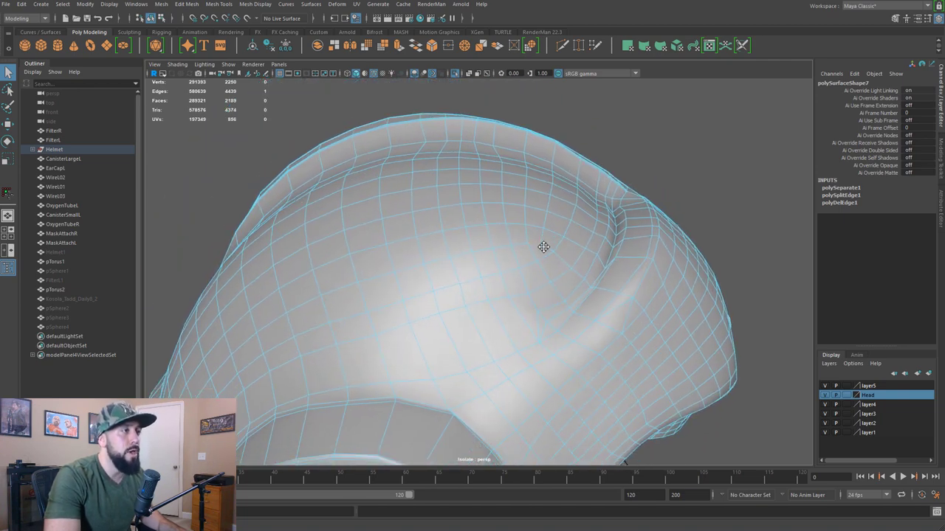
{"action": "left_click", "coordinate": [516, 210]}
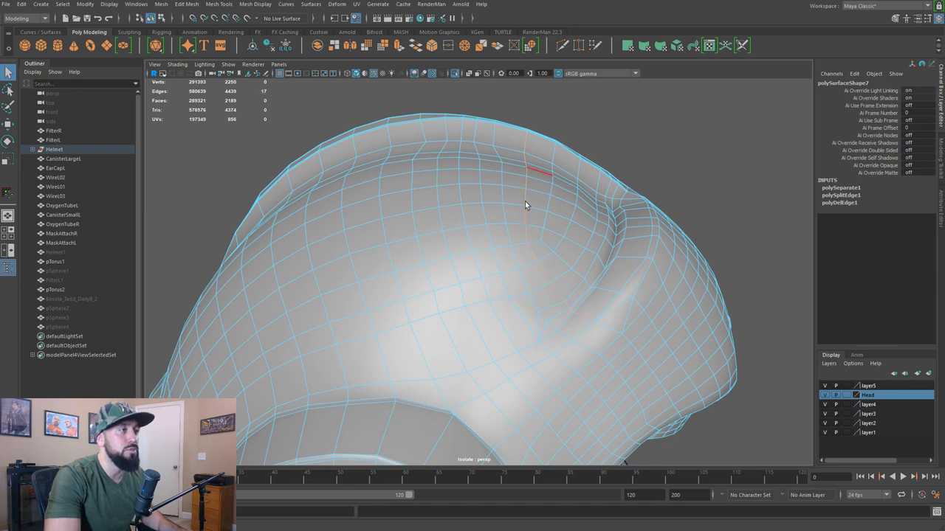
{"action": "left_click", "coordinate": [481, 214]}
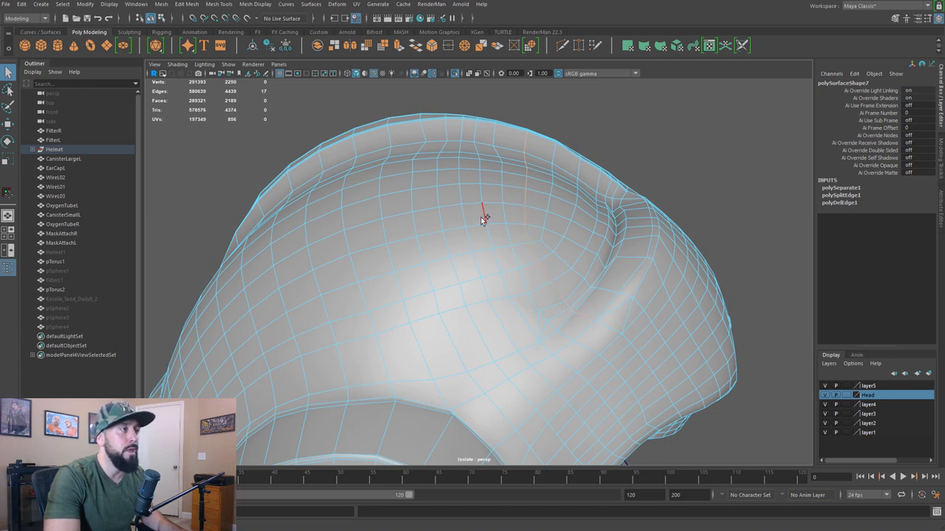
{"action": "double_click", "coordinate": [442, 220], "text": "shift"}
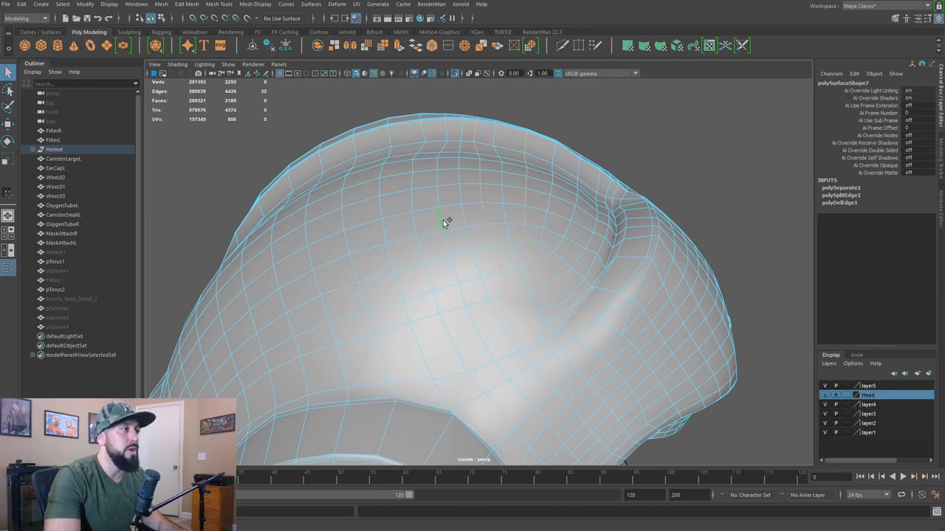
{"action": "double_click", "coordinate": [383, 235], "text": "shift"}
- Add the crossing edge loop on the helmet's side and the connecting edge near the crease's lower end to the selection
{"action": "middle_click_drag", "start_coordinate": [358, 329], "coordinate": [483, 298], "text": "alt"}
{"action": "double_click", "coordinate": [404, 272], "text": "shift"}
{"action": "middle_click_drag", "start_coordinate": [398, 325], "coordinate": [450, 284], "text": "alt"}
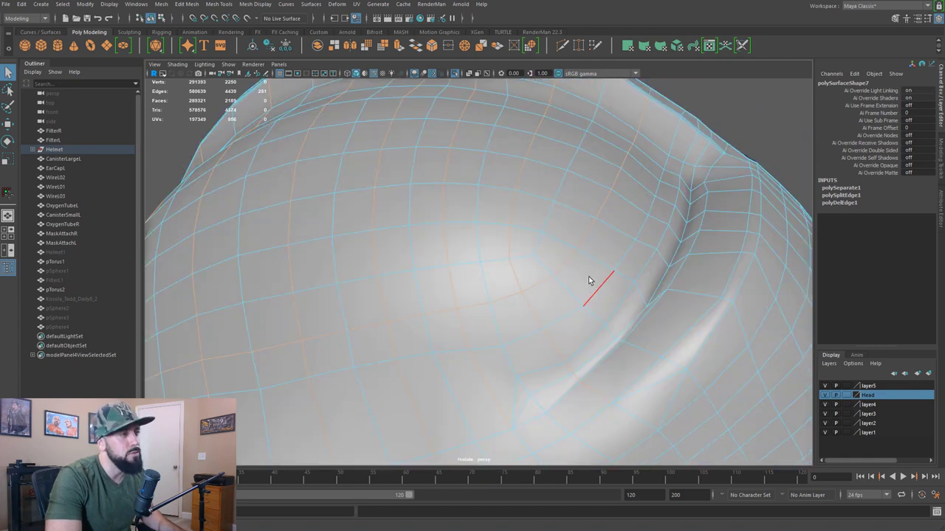
{"action": "left_click_drag", "start_coordinate": [590, 278], "coordinate": [599, 259], "text": "alt"}
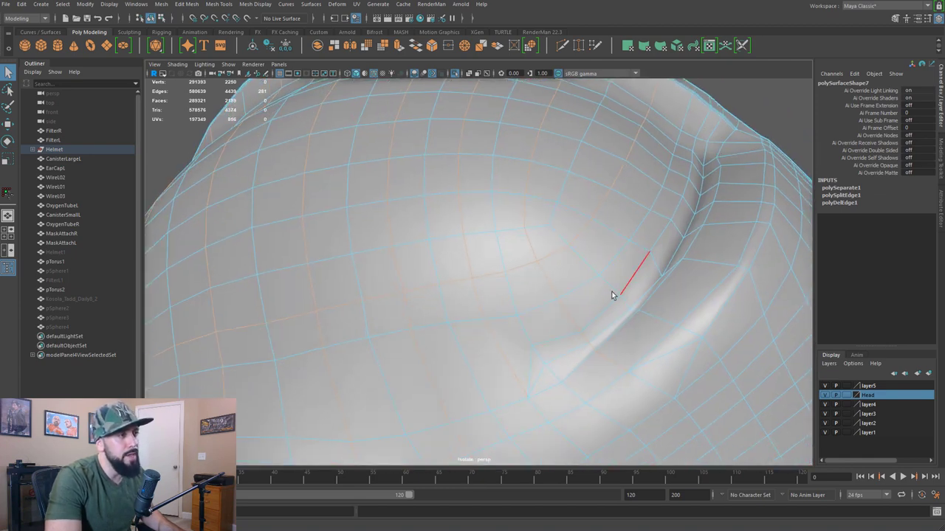
{"action": "left_click", "coordinate": [527, 376], "text": "shift"}
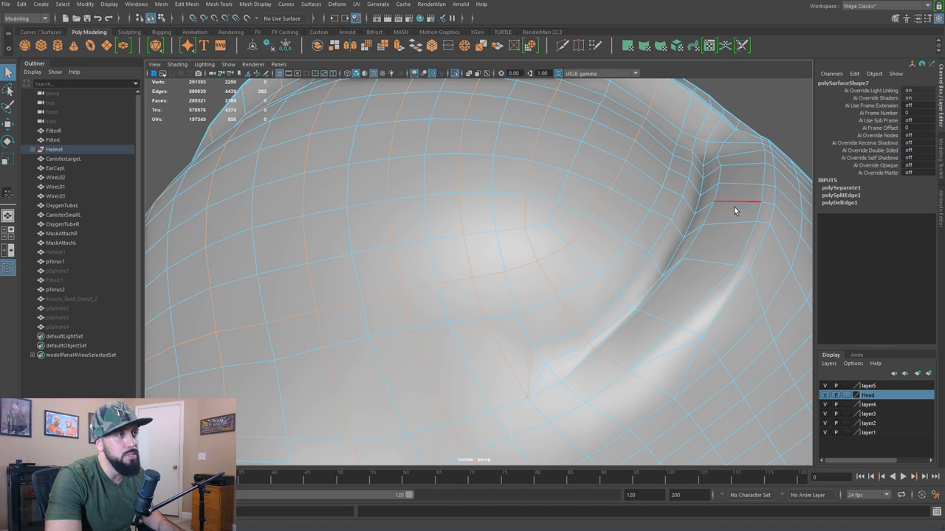
{"action": "middle_click_drag", "start_coordinate": [733, 208], "coordinate": [575, 281], "text": "alt"}
{"action": "left_click_drag", "start_coordinate": [576, 281], "coordinate": [586, 261], "text": "alt"}
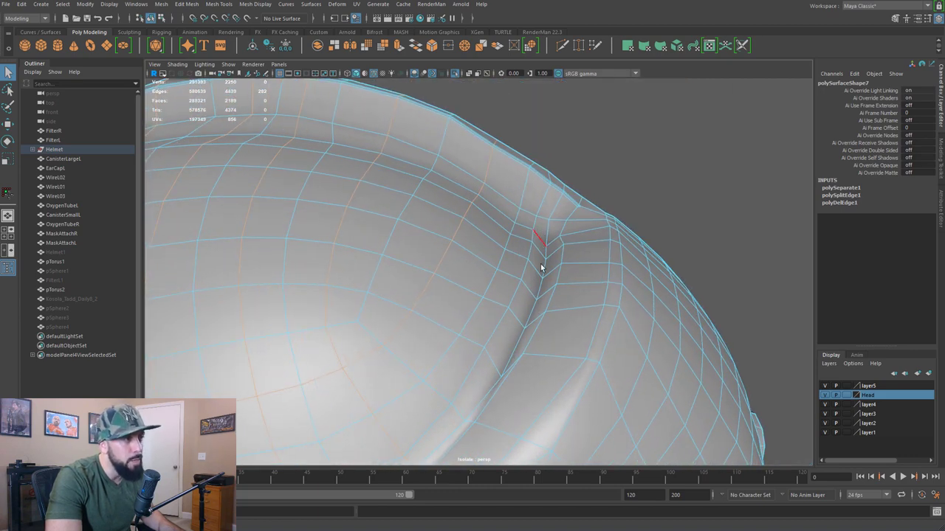
- Undo the last edge pick and add the edge loop running alongside the curved crease to the selection
{"action": "middle_click_drag", "start_coordinate": [531, 398], "coordinate": [577, 290], "text": "alt"}
{"action": "key", "text": "ctrl+z"}
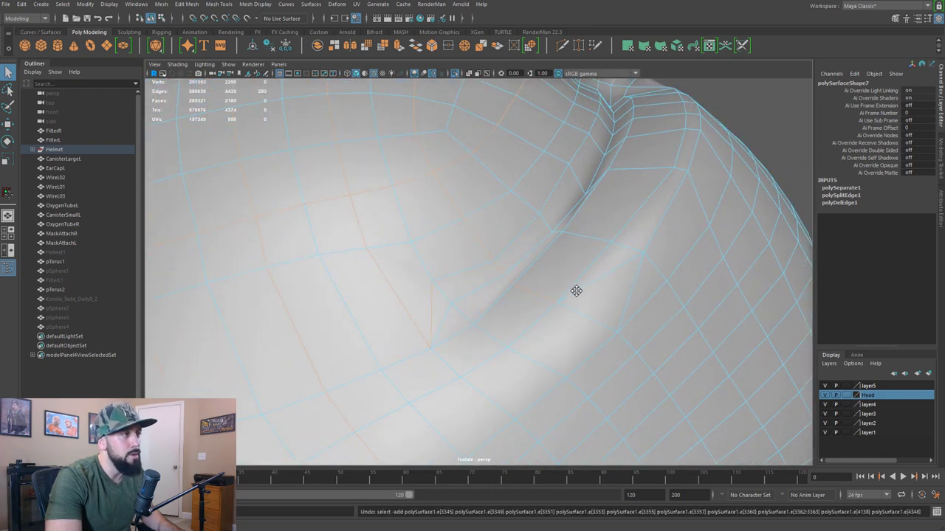
{"action": "double_click", "coordinate": [507, 243], "text": "shift"}
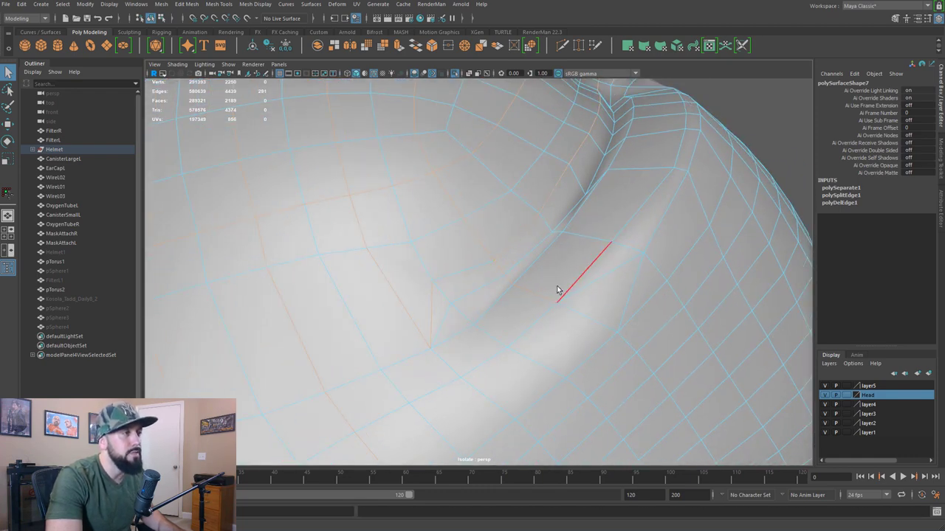
{"action": "scroll", "coordinate": [557, 291], "scroll_direction": "down", "scroll_amount": 5}
{"action": "left_click_drag", "start_coordinate": [549, 260], "coordinate": [529, 266], "text": "alt"}
{"action": "scroll", "coordinate": [529, 267], "scroll_direction": "up", "scroll_amount": 4}
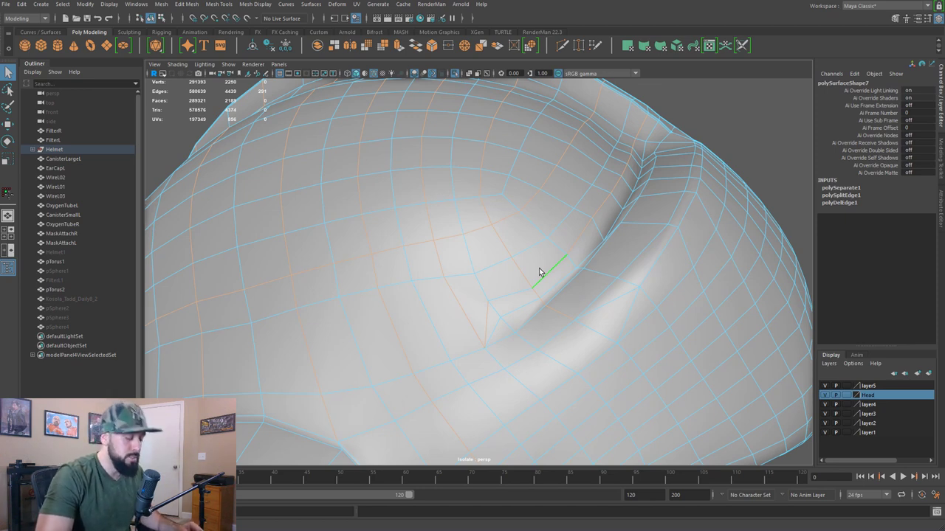
- Delete only the selected edges, then select all vertices of the helmet half and delete the leftover ones
{"action": "key", "text": "Delete"}
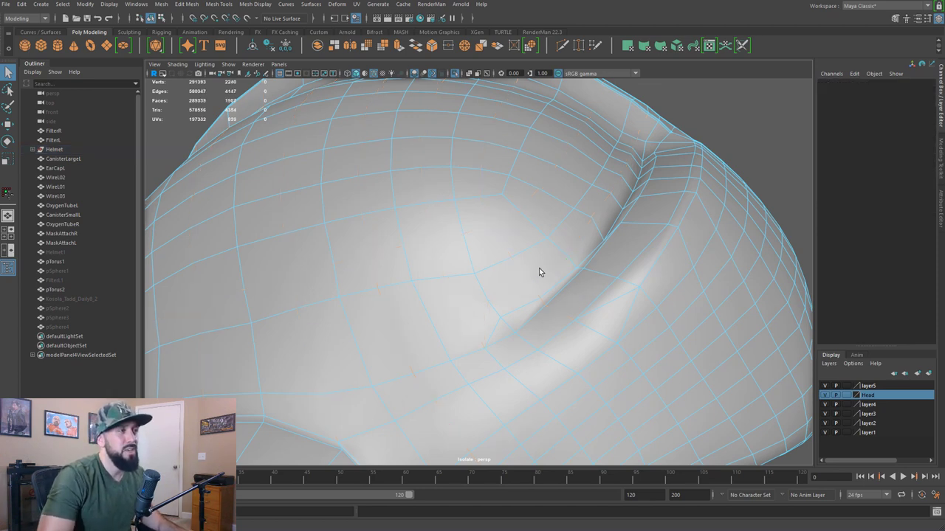
{"action": "key", "text": "F9"}
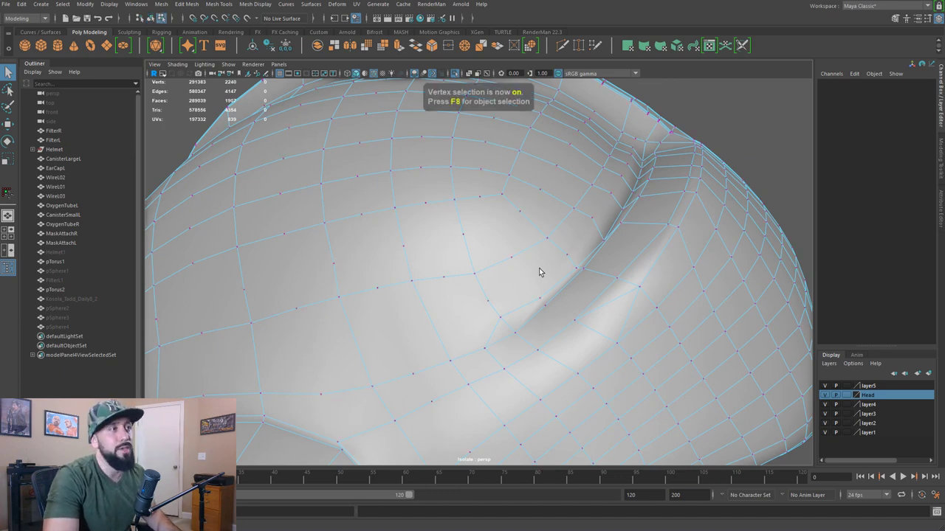
{"action": "scroll", "coordinate": [547, 273], "scroll_direction": "down", "scroll_amount": 8}
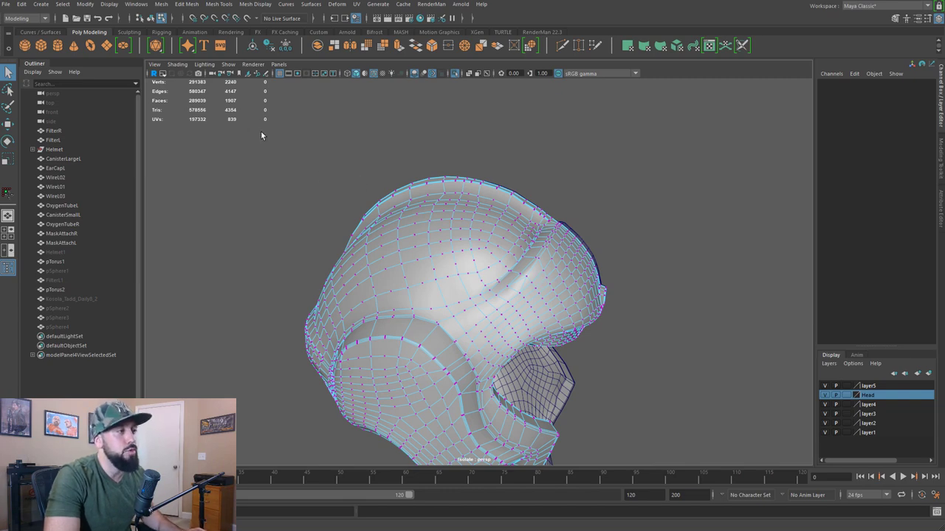
{"action": "scroll", "coordinate": [286, 123], "scroll_direction": "down", "scroll_amount": 4}
{"action": "left_click_drag", "start_coordinate": [277, 118], "coordinate": [808, 461]}
{"action": "scroll", "coordinate": [631, 391], "scroll_direction": "up", "scroll_amount": 5}
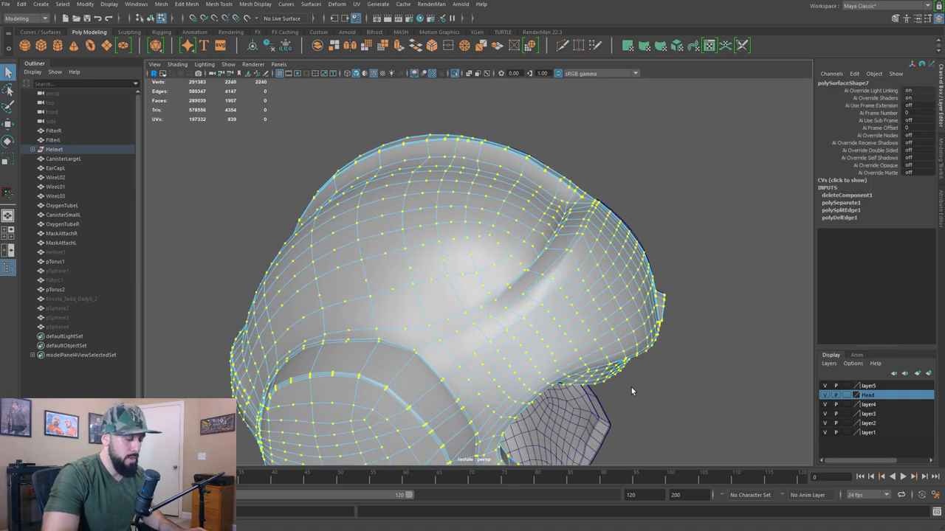
{"action": "key", "text": "Delete"}
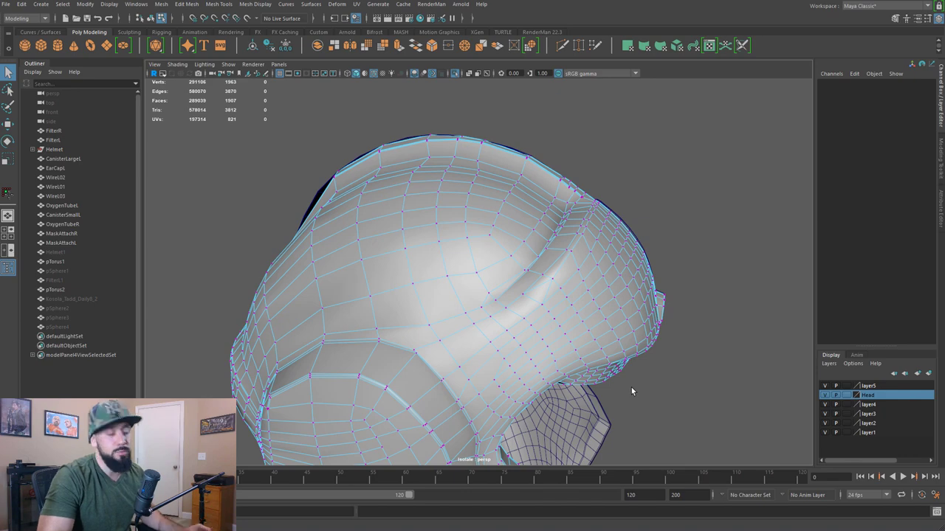
- Undo back to the selected edge loops and delete them together with their vertices
{"action": "key", "text": "ctrl+z"}
{"action": "scroll", "coordinate": [569, 175], "scroll_direction": "up", "scroll_amount": 10}
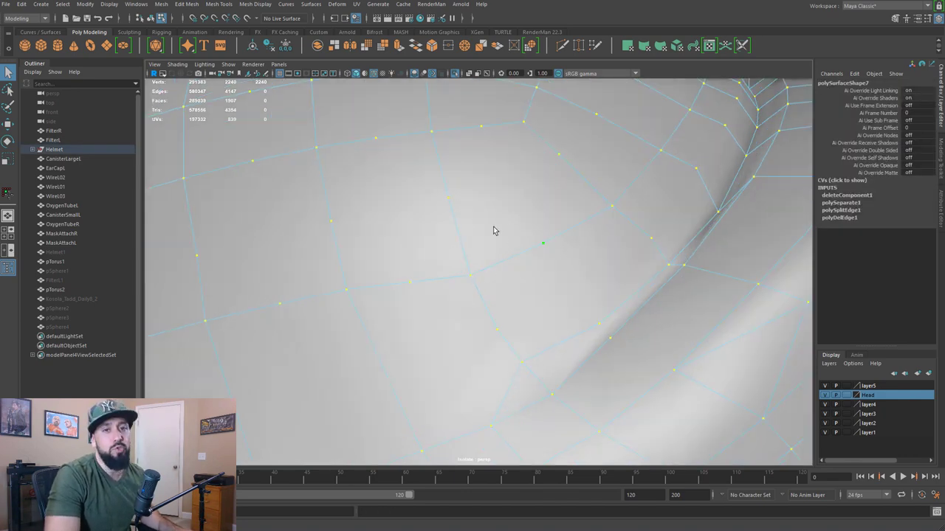
{"action": "key", "text": "ctrl+z"}
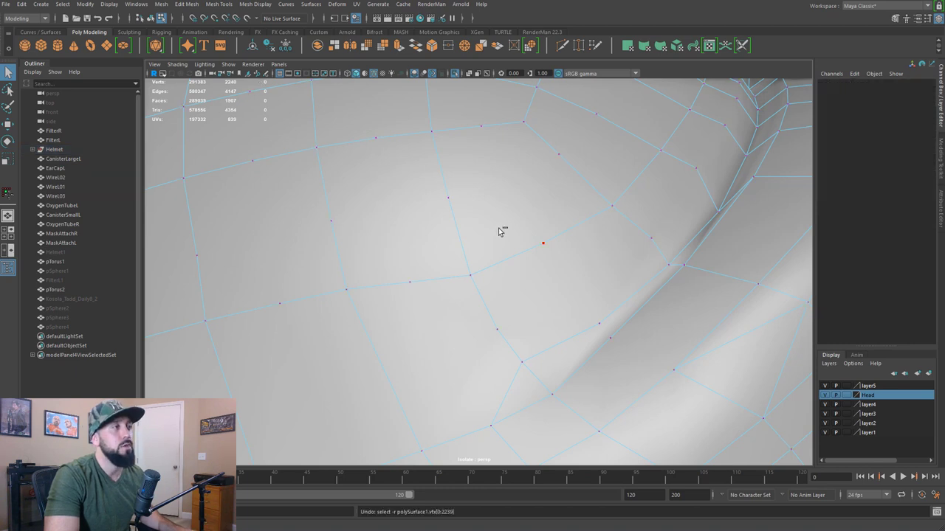
{"action": "key", "text": "ctrl+z"}
{"action": "key", "text": "ctrl+z"}
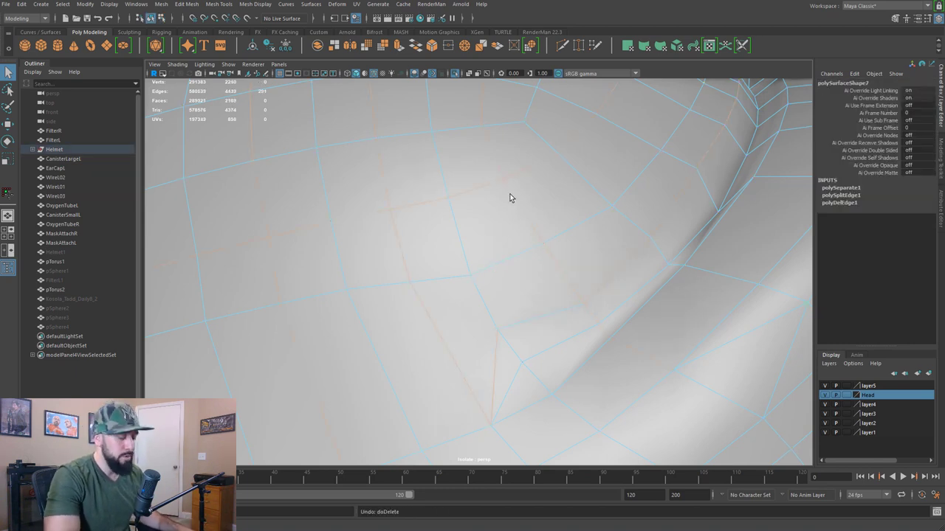
{"action": "key", "text": "Delete"}
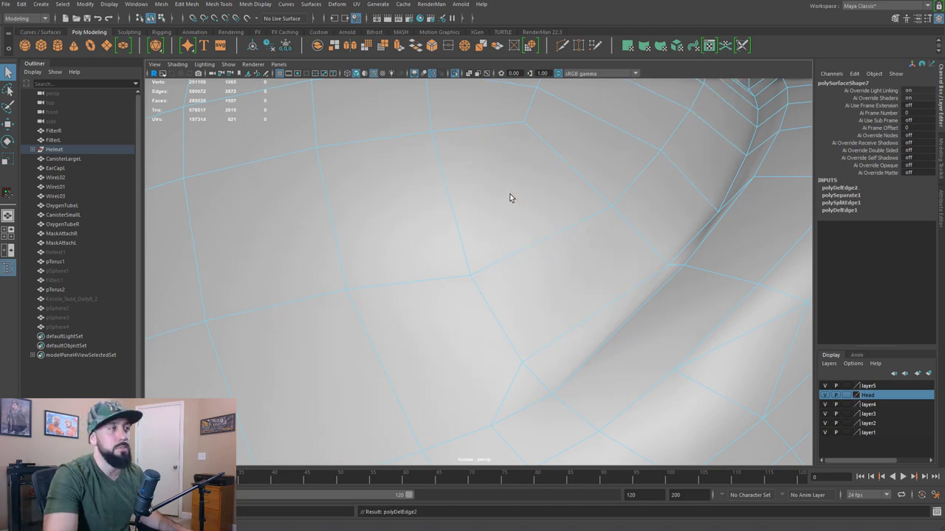
- Examine the reduced edge flow around the crest and side, briefly turning the smooth preview on and off
{"action": "scroll", "coordinate": [419, 227], "scroll_direction": "down", "scroll_amount": 6}
{"action": "scroll", "coordinate": [476, 216], "scroll_direction": "up", "scroll_amount": 3}
{"action": "left_click_drag", "start_coordinate": [472, 153], "coordinate": [539, 212], "text": "alt"}
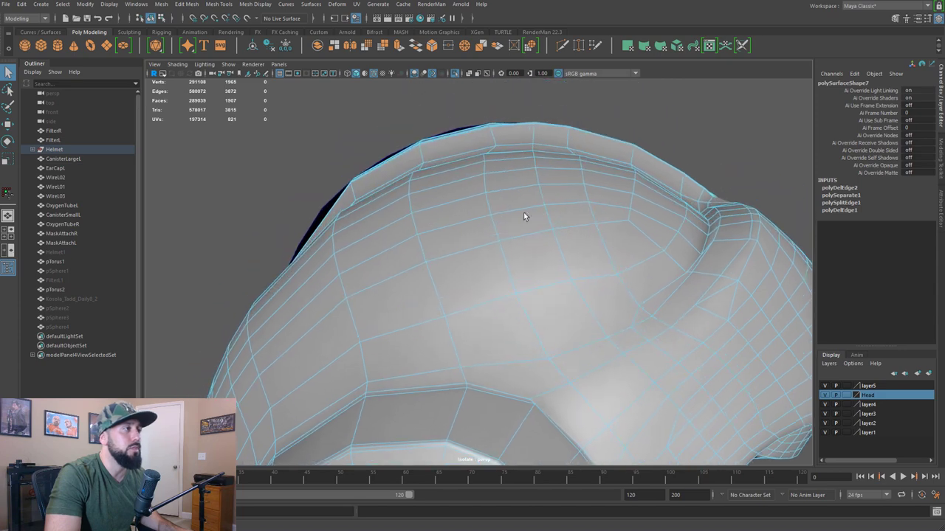
{"action": "left_click_drag", "start_coordinate": [369, 235], "coordinate": [472, 196], "text": "alt"}
{"action": "key", "text": "3"}
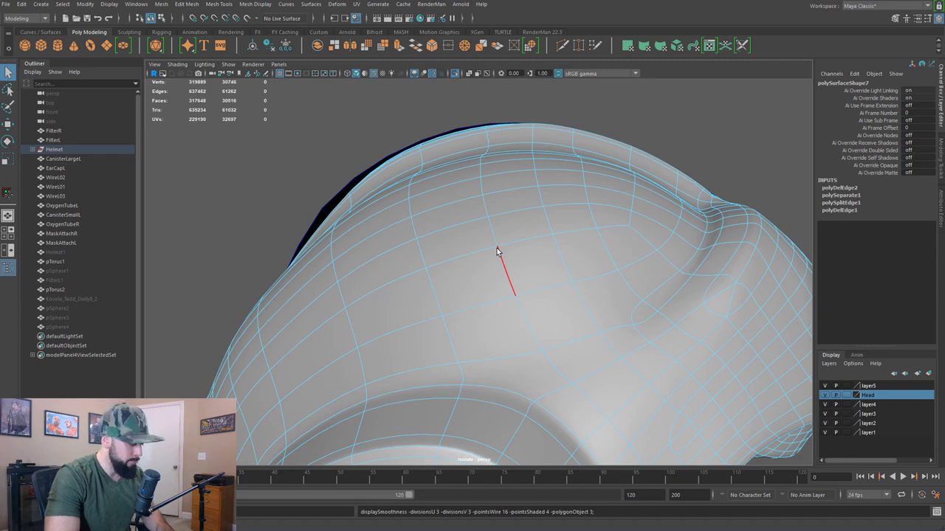
{"action": "key", "text": "1"}
{"action": "left_click_drag", "start_coordinate": [507, 258], "coordinate": [433, 294], "text": "alt"}
{"action": "left_click_drag", "start_coordinate": [457, 327], "coordinate": [496, 244], "text": "alt"}
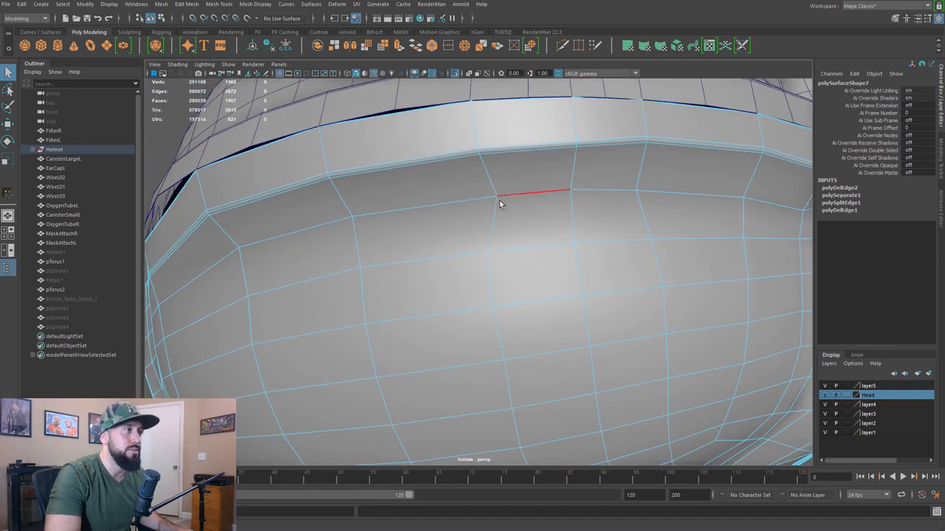
{"action": "left_click_drag", "start_coordinate": [522, 294], "coordinate": [465, 190], "text": "alt"}
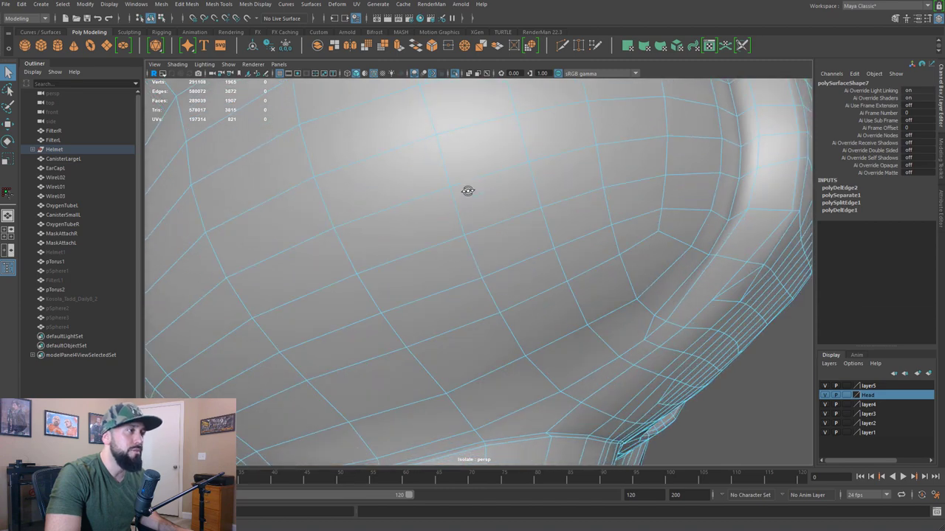
- Switch the workspace to Modeling - Expert and examine the helmet half's crest in the enlarged view
{"action": "left_click", "coordinate": [856, 6]}
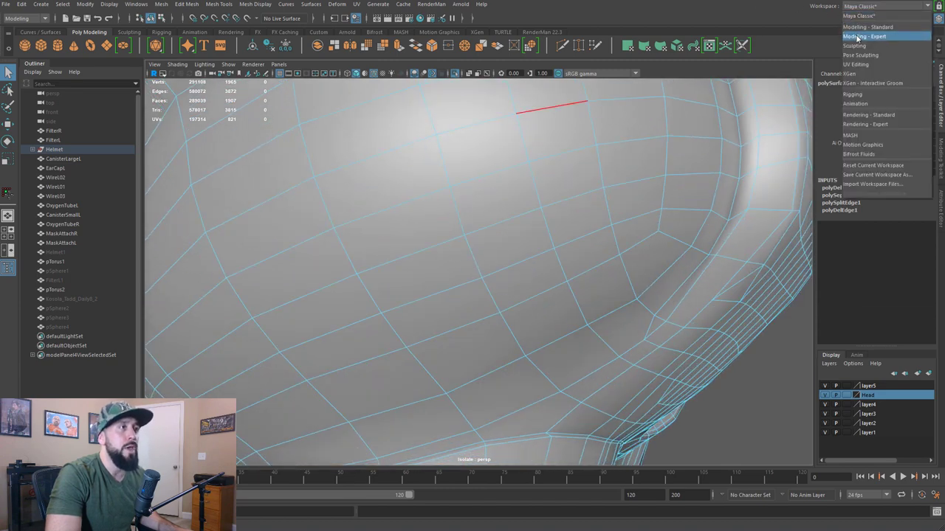
{"action": "left_click", "coordinate": [867, 33]}
{"action": "left_click_drag", "start_coordinate": [547, 281], "coordinate": [508, 301], "text": "alt"}
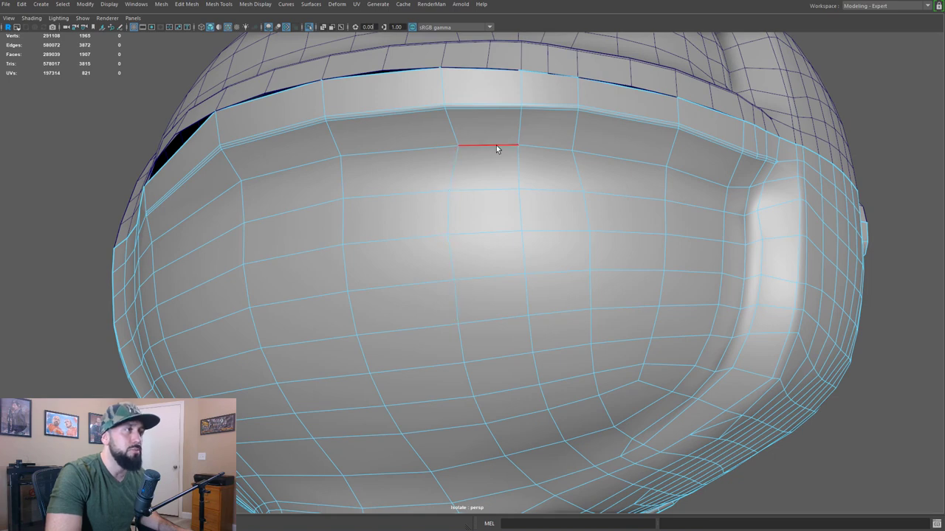
{"action": "left_click_drag", "start_coordinate": [558, 170], "coordinate": [554, 121], "text": "alt"}
{"action": "left_click_drag", "start_coordinate": [597, 84], "coordinate": [457, 276], "text": "alt"}
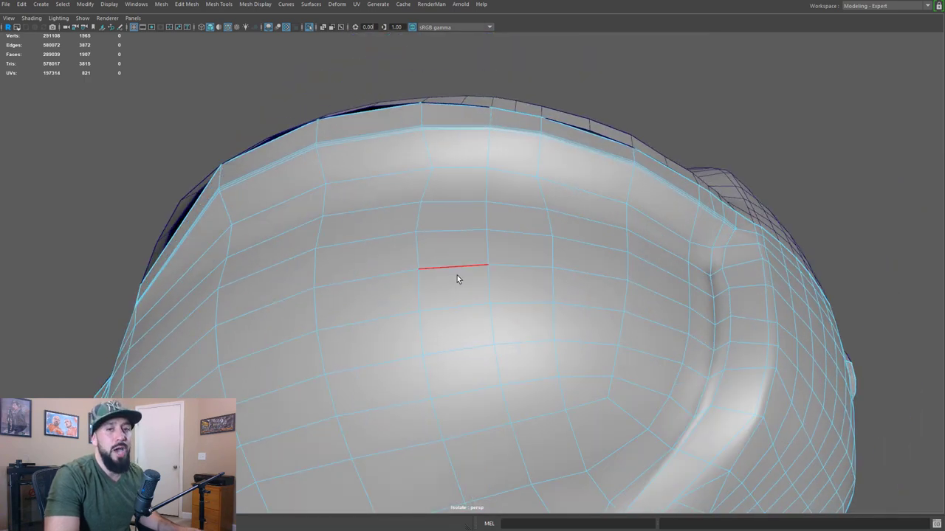
- Select a vertex just below the crest's rim, try moving it freely, and undo the move
{"action": "key", "text": "F9"}
{"action": "left_click", "coordinate": [433, 167]}
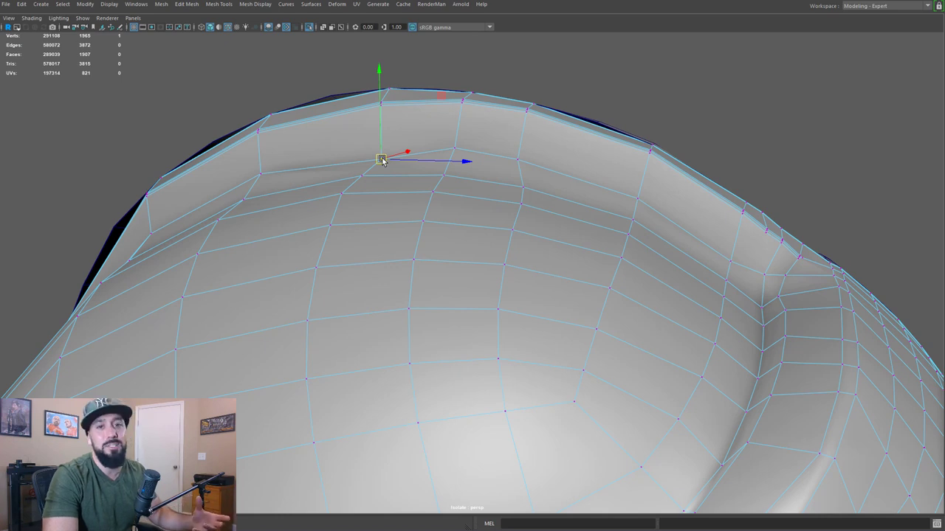
{"action": "left_click_drag", "start_coordinate": [389, 157], "coordinate": [379, 126]}
{"action": "left_click", "coordinate": [371, 181]}
{"action": "key", "text": "ctrl+z"}
{"action": "key", "text": "ctrl+z"}
{"action": "key", "text": "ctrl+z"}
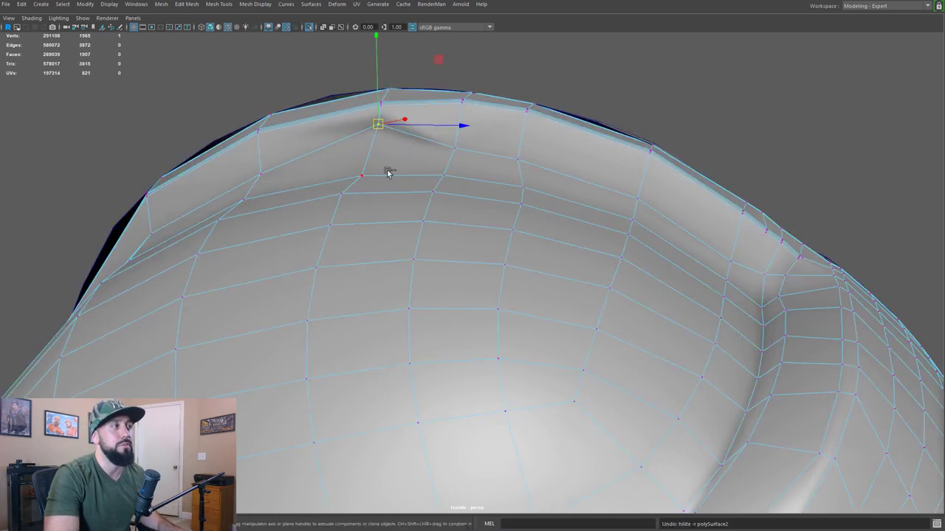
{"action": "key", "text": "ctrl+z"}
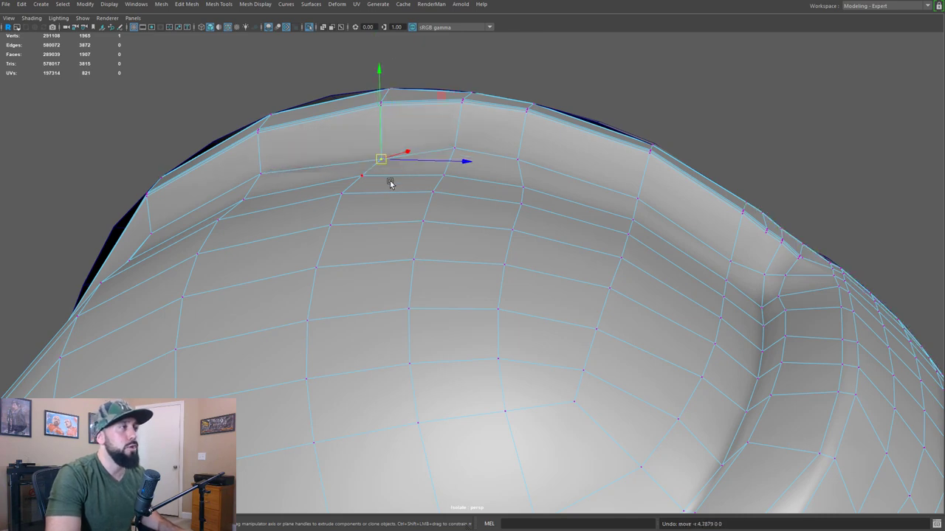
- Bring up the Modeling - Standard workspace and set the transform constraint to Surface Slide for the selected vertex
{"action": "left_click_drag", "start_coordinate": [392, 190], "coordinate": [401, 191], "text": "alt"}
{"action": "key", "text": "ctrl+space"}
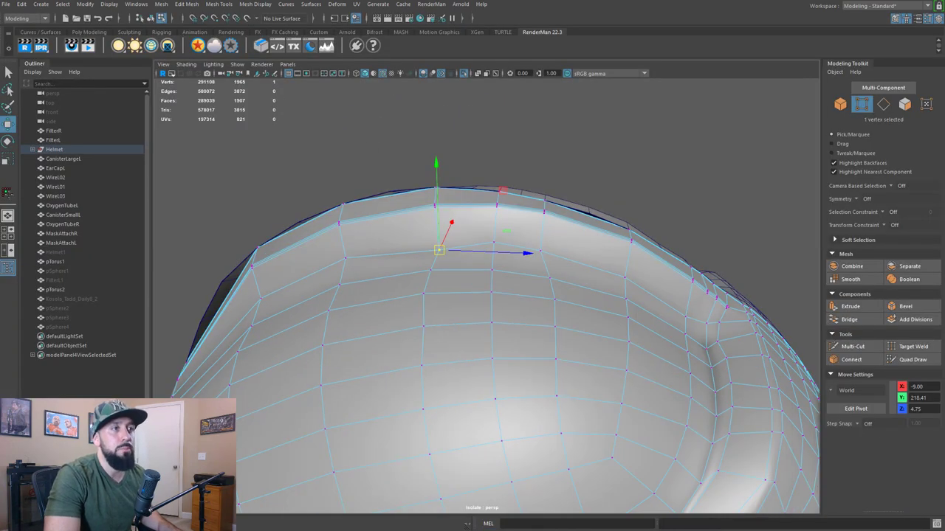
{"action": "left_click", "coordinate": [884, 225]}
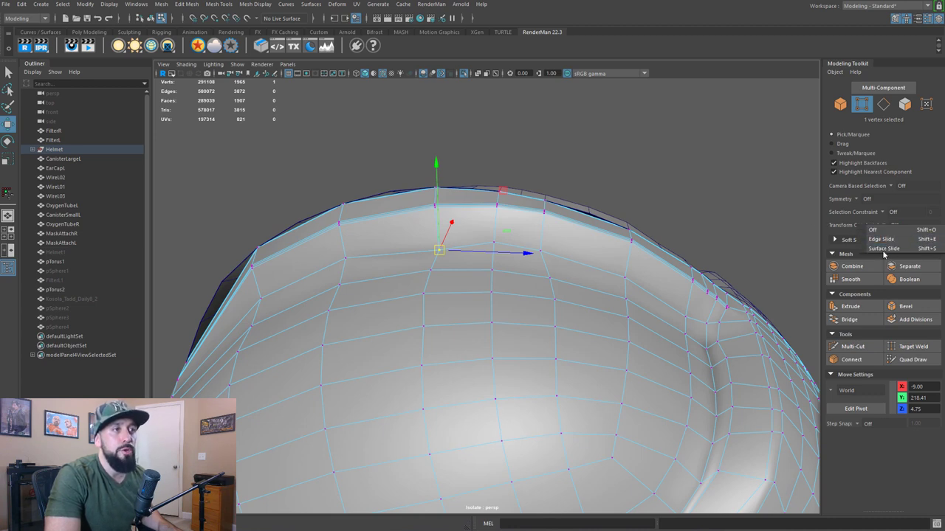
{"action": "left_click", "coordinate": [884, 248]}
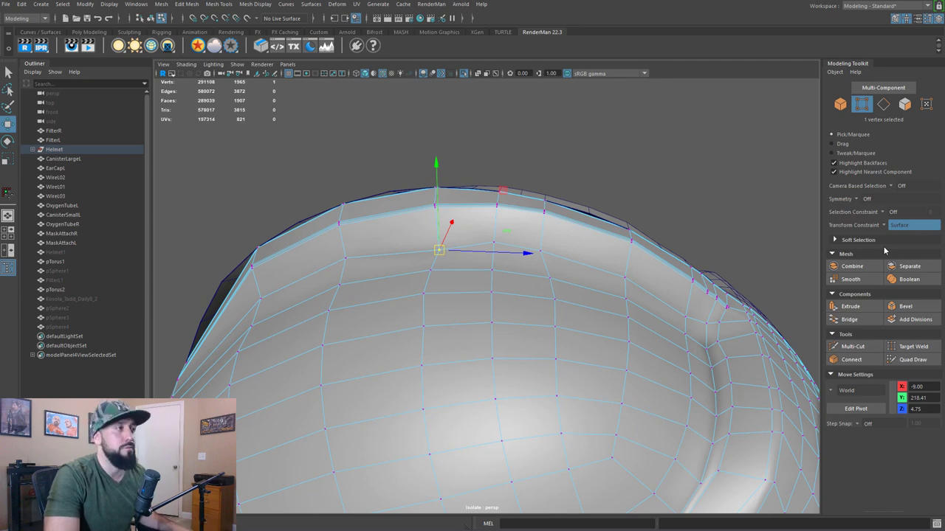
- Set the transform constraint to Surface Slide and slide the selected vertex below the crest's rim along the helmet surface
{"action": "scroll", "coordinate": [468, 249], "scroll_direction": "up", "scroll_amount": 3}
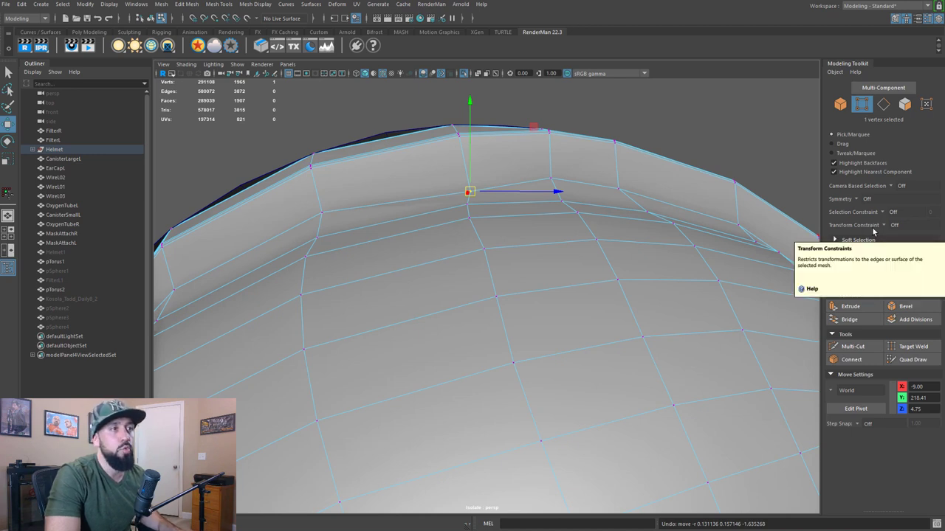
{"action": "left_click", "coordinate": [884, 227]}
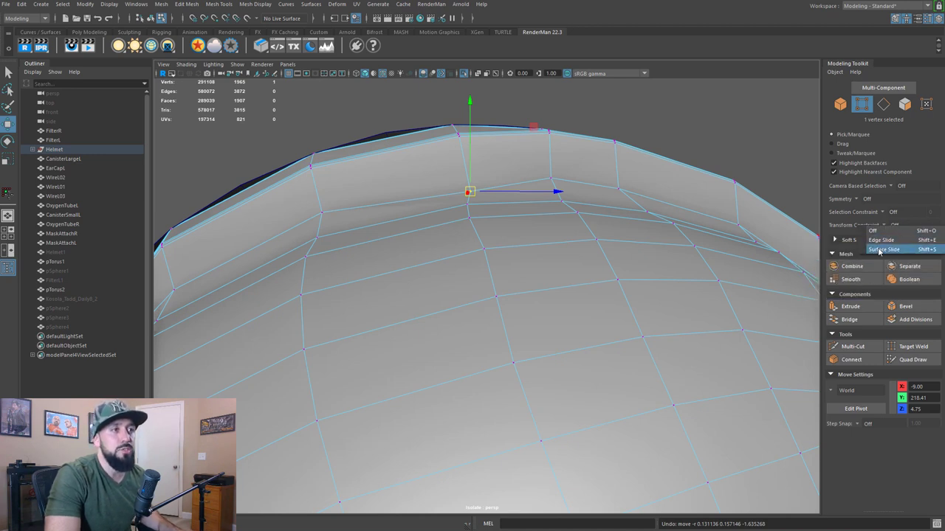
{"action": "left_click", "coordinate": [878, 250]}
{"action": "mouse_move", "coordinate": [470, 192]}
{"action": "left_mouse_down"}
{"action": "mouse_move", "coordinate": [437, 188]}
{"action": "mouse_move", "coordinate": [488, 174]}
{"action": "mouse_move", "coordinate": [486, 185]}
{"action": "left_mouse_up"}
{"action": "scroll", "coordinate": [524, 227], "scroll_direction": "down", "scroll_amount": 3}
{"action": "left_click_drag", "start_coordinate": [525, 228], "coordinate": [553, 228], "text": "alt"}
{"action": "key", "text": "f"}
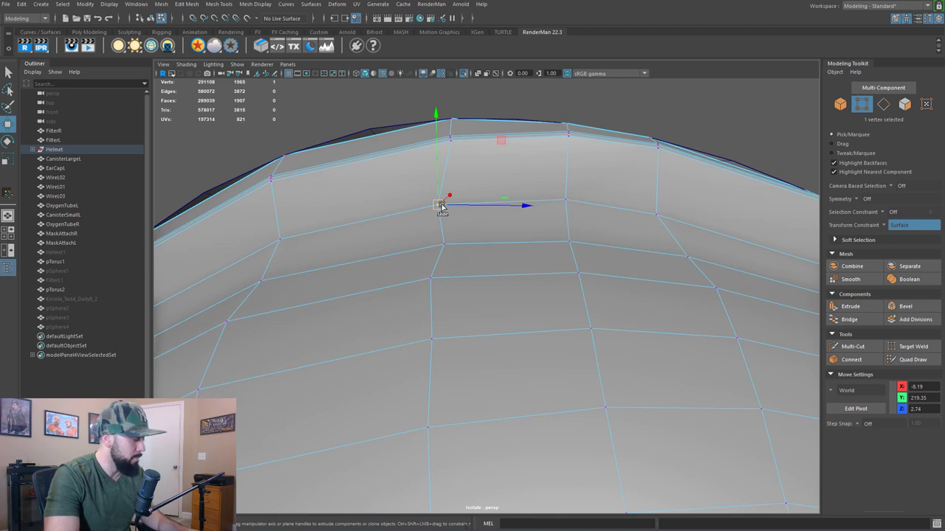
- Switch the selection mode to Tweak/Marquee and slide the vertex one row farther below the rim into line with its column
{"action": "key", "text": "q"}
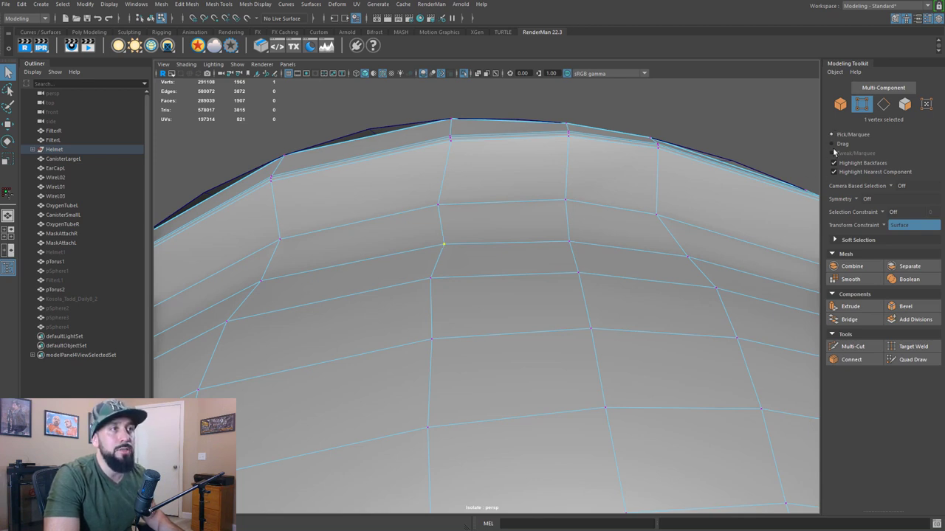
{"action": "key", "text": "w"}
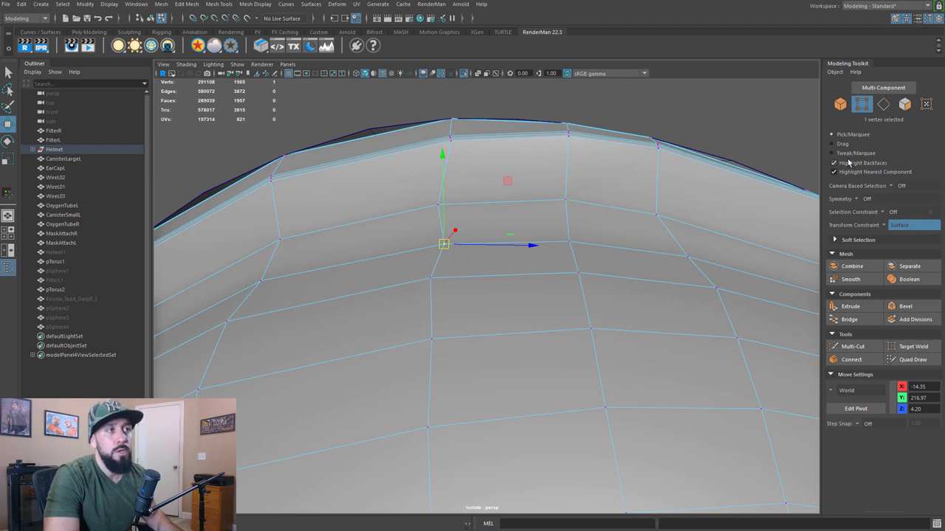
{"action": "left_click", "coordinate": [832, 153]}
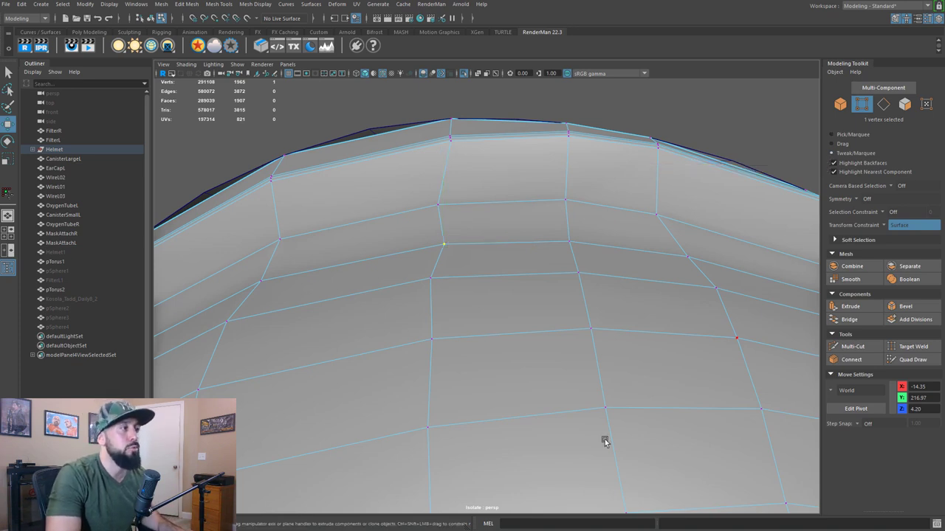
{"action": "left_click_drag", "start_coordinate": [445, 246], "coordinate": [433, 244]}
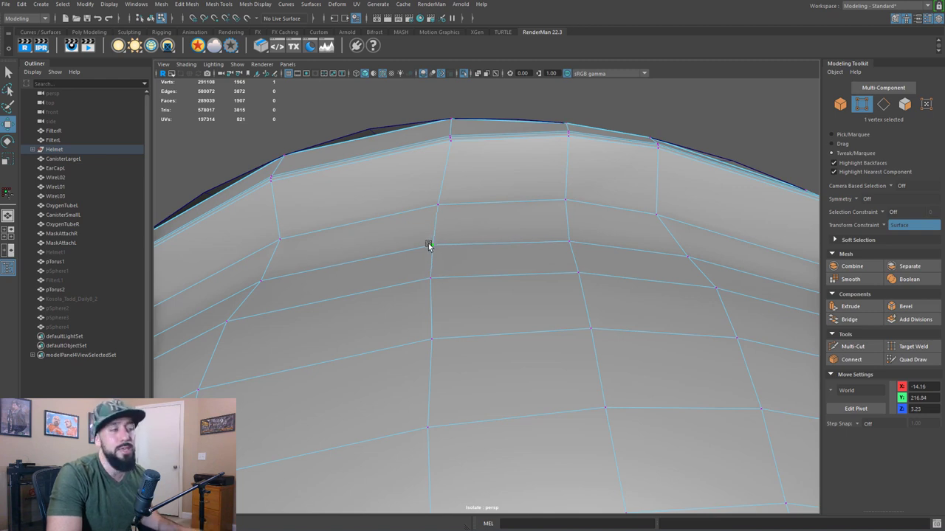
{"action": "middle_click_drag", "start_coordinate": [441, 299], "coordinate": [426, 268], "text": "alt"}
- Tweak a vertex below the rim in the neighbouring column and one farther down the helmet's side to even out the edge flow
{"action": "left_click", "coordinate": [547, 188]}
{"action": "left_click_drag", "start_coordinate": [555, 181], "coordinate": [554, 187]}
{"action": "scroll", "coordinate": [429, 344], "scroll_direction": "down", "scroll_amount": 3}
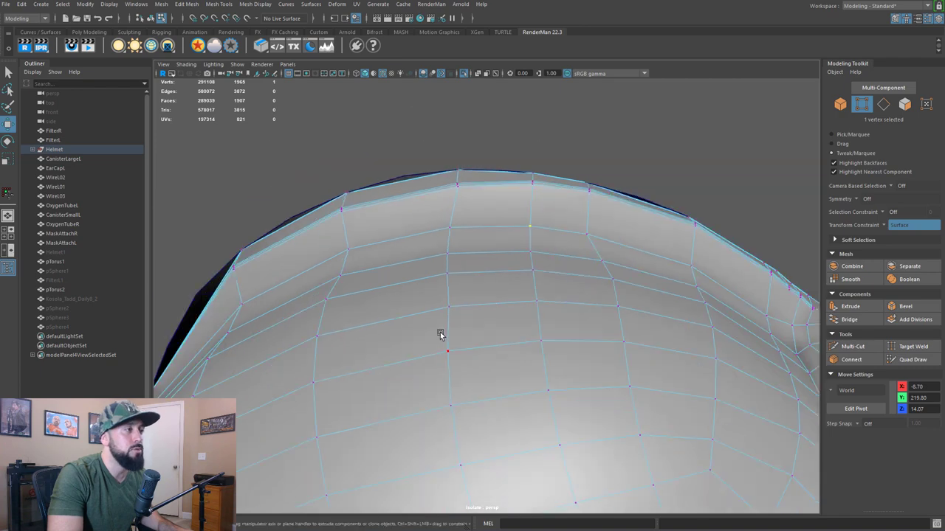
{"action": "middle_click_drag", "start_coordinate": [441, 335], "coordinate": [478, 244], "text": "alt"}
{"action": "left_click_drag", "start_coordinate": [478, 245], "coordinate": [478, 262], "text": "alt"}
{"action": "left_click", "coordinate": [487, 359]}
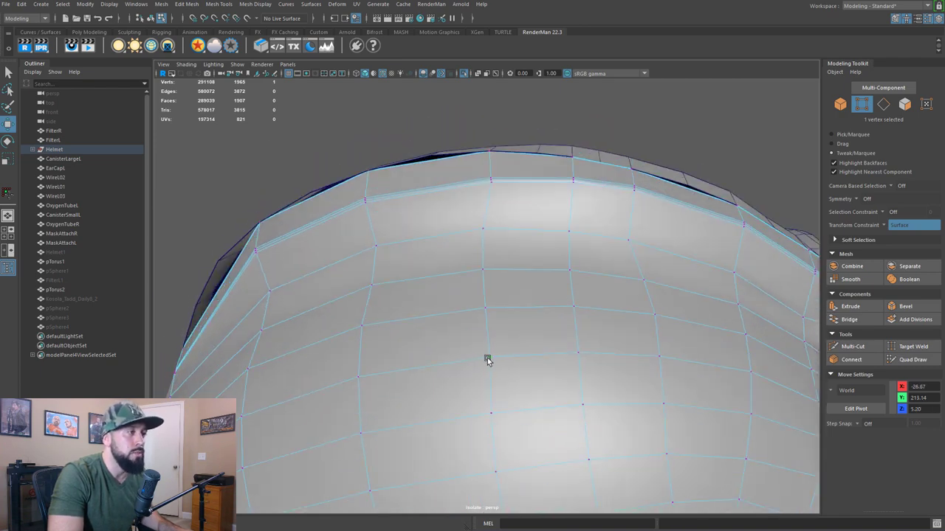
{"action": "left_click_drag", "start_coordinate": [484, 361], "coordinate": [487, 360]}
- Tweak two vertices below the rim in the next column toward the back along the surface
{"action": "middle_click_drag", "start_coordinate": [437, 353], "coordinate": [472, 248], "text": "alt"}
{"action": "left_click_drag", "start_coordinate": [472, 248], "coordinate": [450, 255], "text": "alt"}
{"action": "middle_click_drag", "start_coordinate": [529, 256], "coordinate": [480, 358], "text": "alt"}
{"action": "left_click", "coordinate": [499, 246]}
{"action": "mouse_move", "coordinate": [491, 286]}
{"action": "left_mouse_down"}
{"action": "mouse_move", "coordinate": [493, 303]}
{"action": "mouse_move", "coordinate": [495, 293]}
{"action": "left_mouse_up"}
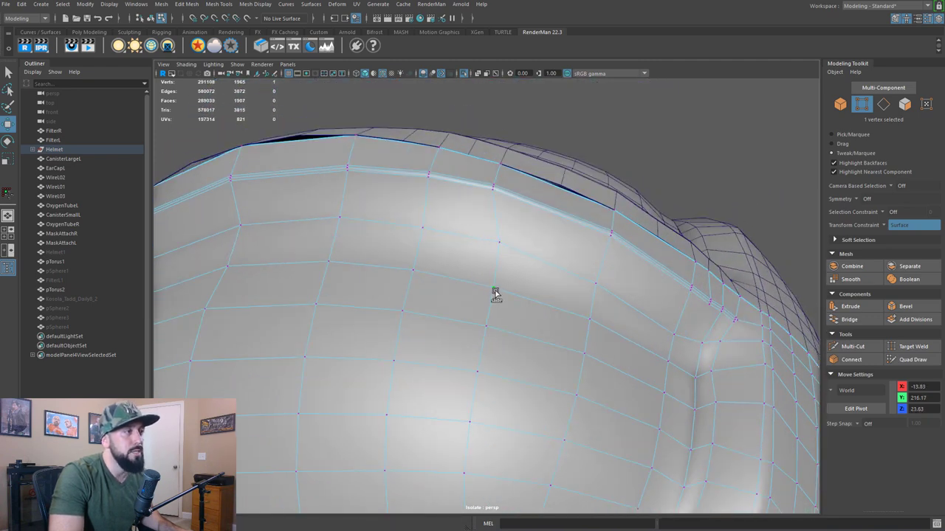
{"action": "left_click_drag", "start_coordinate": [478, 355], "coordinate": [487, 334], "text": "alt"}
{"action": "scroll", "coordinate": [540, 337], "scroll_direction": "down", "scroll_amount": 3}
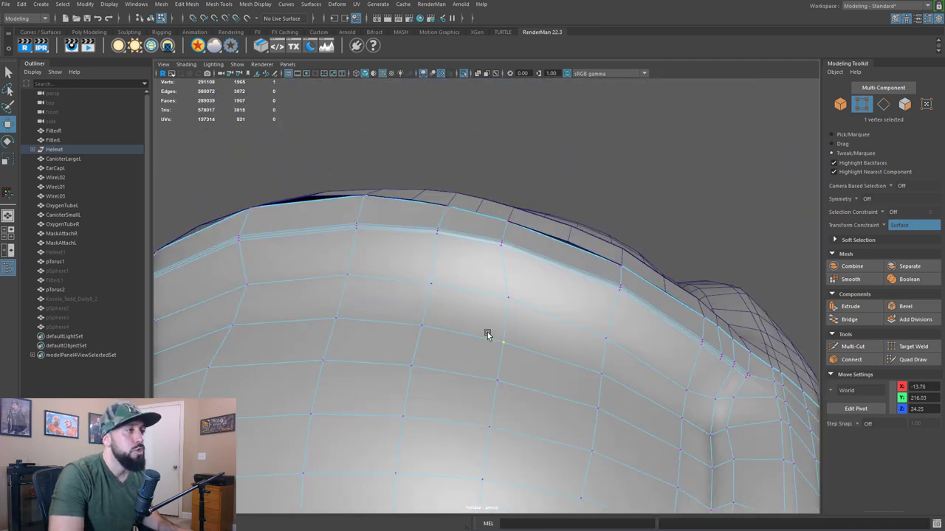
- Try sliding a border vertex of the crest's rim along the surface, and undo the move
{"action": "scroll", "coordinate": [487, 333], "scroll_direction": "up", "scroll_amount": 4}
{"action": "left_click_drag", "start_coordinate": [515, 260], "coordinate": [480, 311], "text": "alt"}
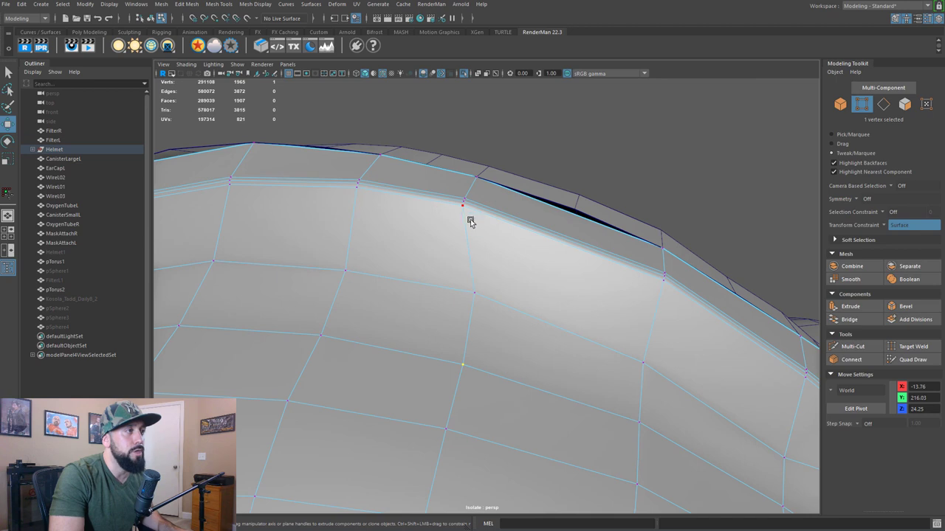
{"action": "mouse_move", "coordinate": [477, 177]}
{"action": "left_mouse_down"}
{"action": "mouse_move", "coordinate": [472, 207]}
{"action": "mouse_move", "coordinate": [480, 194]}
{"action": "left_mouse_up"}
{"action": "key", "text": "ctrl+z"}
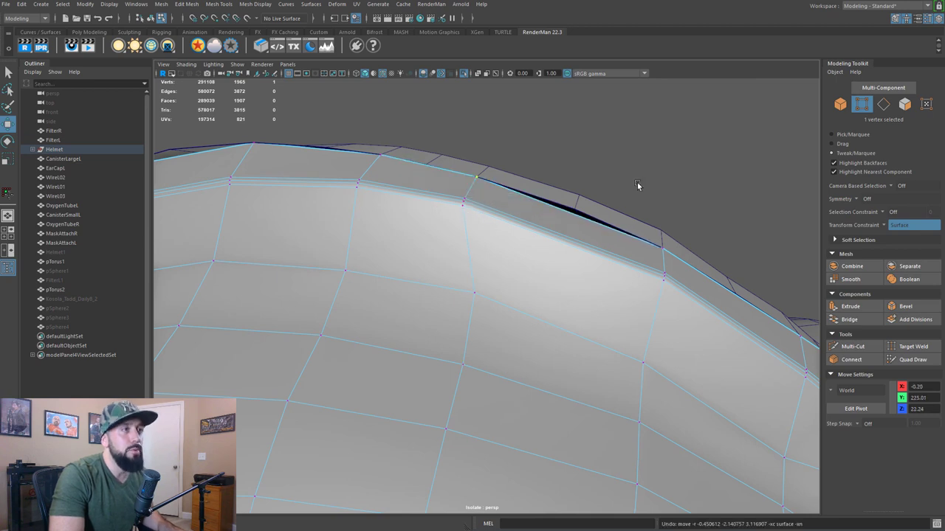
- Return to Pick/Marquee selection, try sliding four vertices across the crest's rim along Z, and undo the move
{"action": "left_click", "coordinate": [832, 135]}
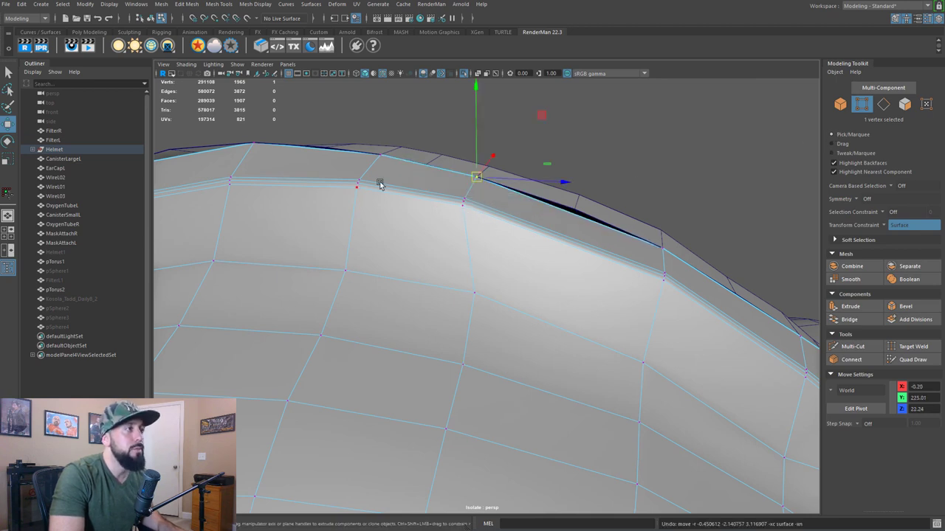
{"action": "left_click_drag", "start_coordinate": [446, 130], "coordinate": [515, 223]}
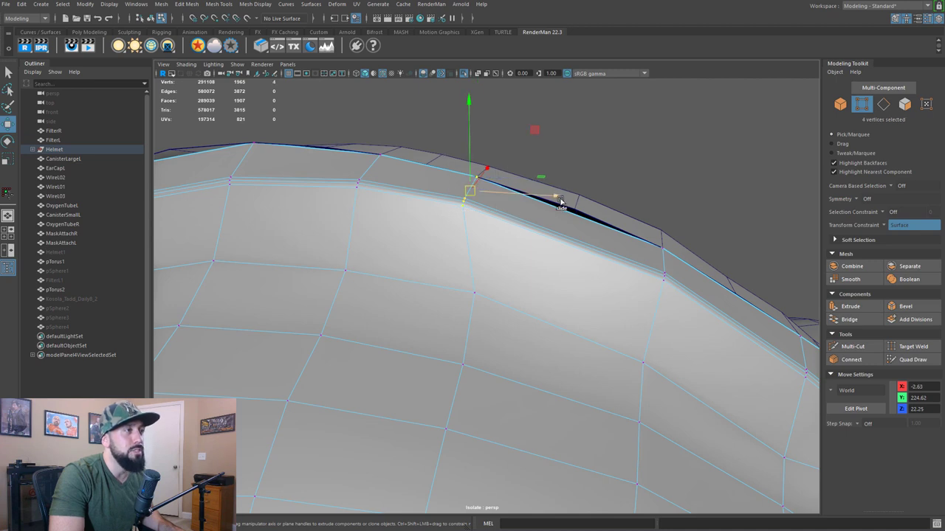
{"action": "left_click_drag", "start_coordinate": [571, 205], "coordinate": [610, 217]}
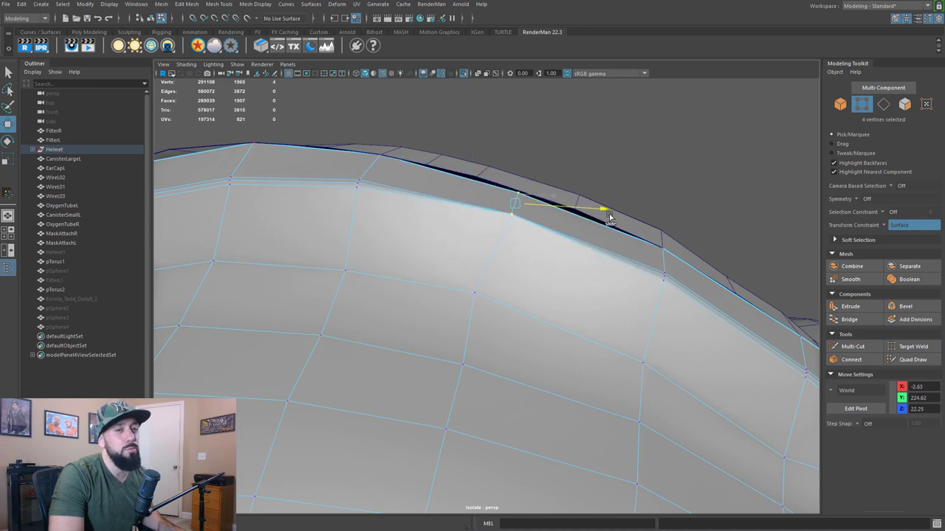
{"action": "key", "text": "ctrl+z"}
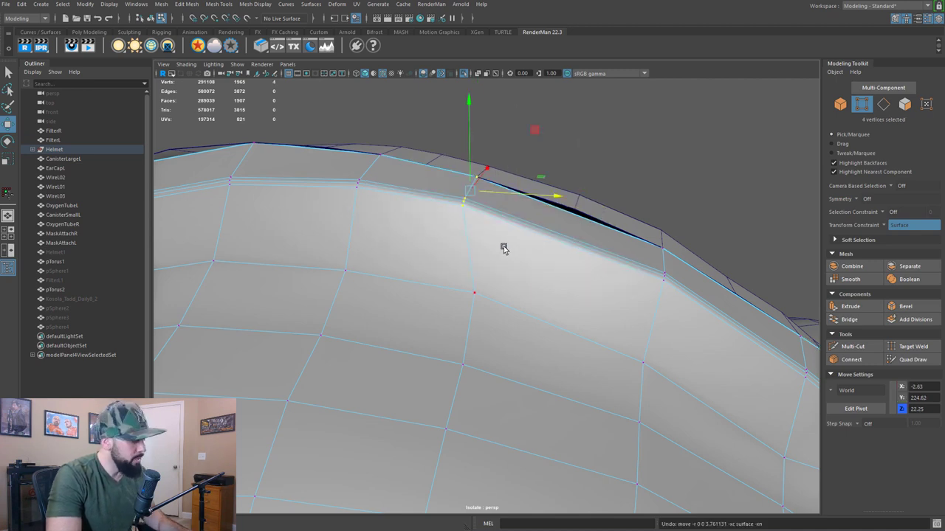
- Switch to edge selection, select the three edges crossing the crest's rim, and set the transform constraint to Edge Slide
{"action": "key", "text": "q"}
{"action": "right_click_drag", "start_coordinate": [504, 249], "coordinate": [501, 228]}
{"action": "scroll", "coordinate": [501, 229], "scroll_direction": "up", "scroll_amount": 5}
{"action": "middle_click_drag", "start_coordinate": [481, 179], "coordinate": [445, 273], "text": "alt"}
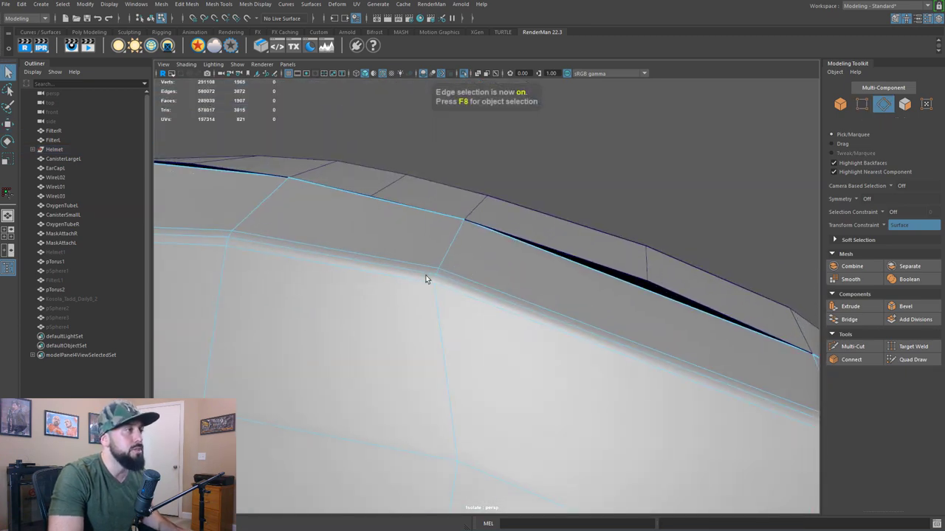
{"action": "left_click", "coordinate": [446, 250]}
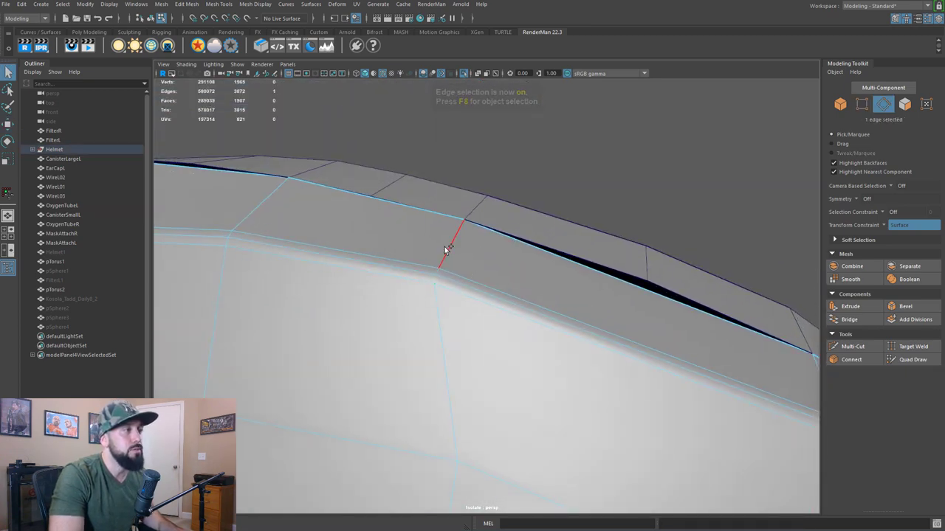
{"action": "left_click", "coordinate": [450, 266], "text": "shift"}
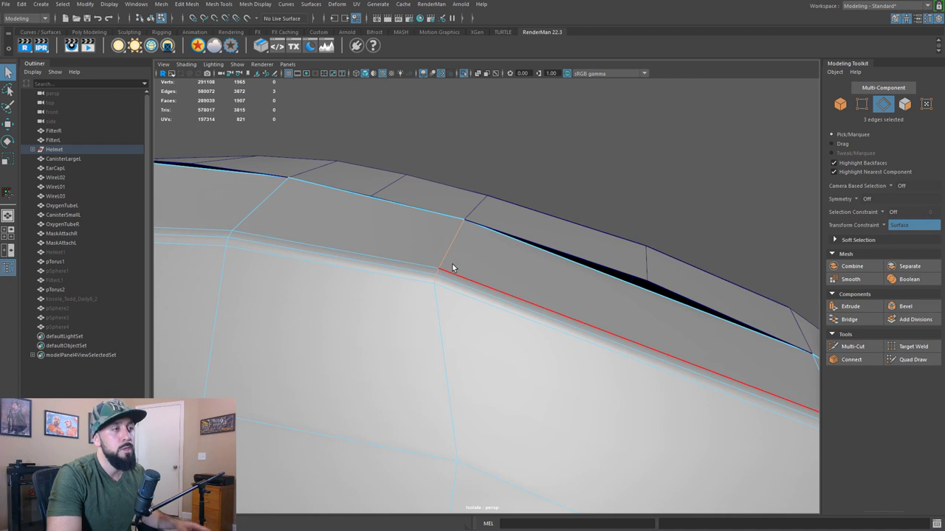
{"action": "left_click", "coordinate": [885, 225]}
{"action": "left_click", "coordinate": [883, 240]}
- Slide the three selected rim edges along Z toward the back of the helmet
{"action": "scroll", "coordinate": [414, 277], "scroll_direction": "down", "scroll_amount": 5}
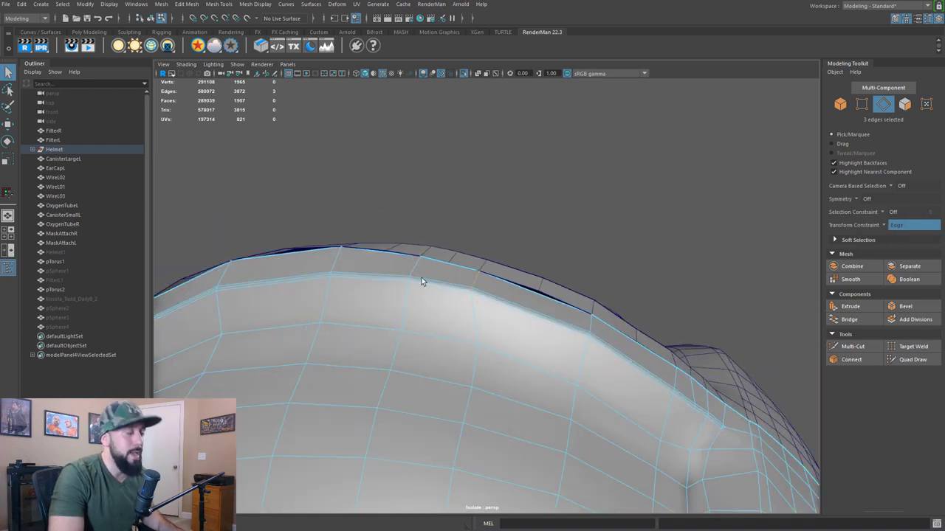
{"action": "scroll", "coordinate": [481, 280], "scroll_direction": "up", "scroll_amount": 2}
{"action": "key", "text": "w"}
{"action": "left_click_drag", "start_coordinate": [527, 285], "coordinate": [541, 310]}
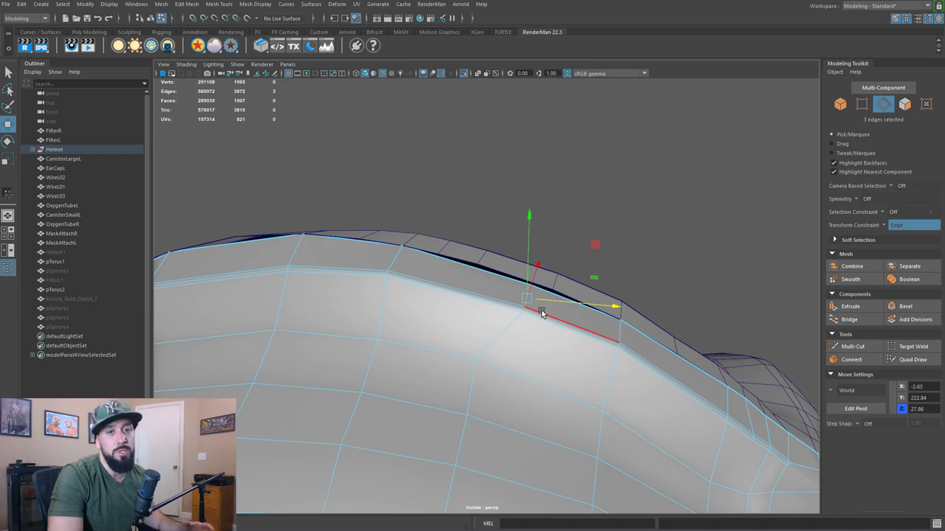
- Select the seven edges running down from the shifted rim edges and slide them into line with the rim
{"action": "left_click_drag", "start_coordinate": [541, 313], "coordinate": [456, 211]}
{"action": "double_click", "coordinate": [423, 352], "text": "shift"}
{"action": "left_click_drag", "start_coordinate": [433, 295], "coordinate": [516, 411], "text": "alt"}
{"action": "scroll", "coordinate": [453, 390], "scroll_direction": "down", "scroll_amount": 2}
{"action": "left_click_drag", "start_coordinate": [453, 390], "coordinate": [439, 350], "text": "alt"}
{"action": "scroll", "coordinate": [438, 350], "scroll_direction": "up", "scroll_amount": 1}
{"action": "middle_click_drag", "start_coordinate": [430, 313], "coordinate": [439, 331], "text": "alt"}
{"action": "mouse_move", "coordinate": [439, 333]}
{"action": "left_mouse_down", "text": "alt"}
{"action": "mouse_move", "coordinate": [421, 337]}
{"action": "mouse_move", "coordinate": [424, 327]}
{"action": "left_mouse_up", "text": "alt"}
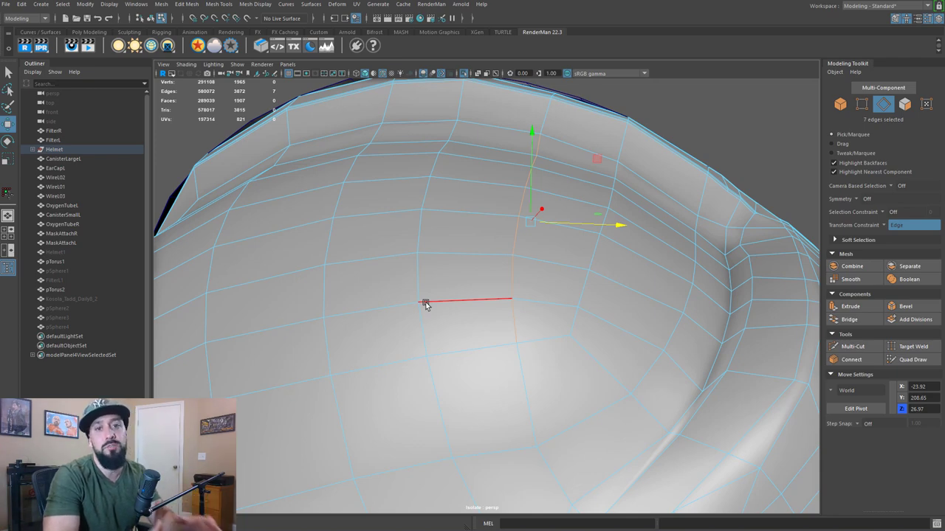
- Select the three edges crossing the rim two columns farther forward and slide them along Z toward the front
{"action": "scroll", "coordinate": [611, 274], "scroll_direction": "down", "scroll_amount": 4}
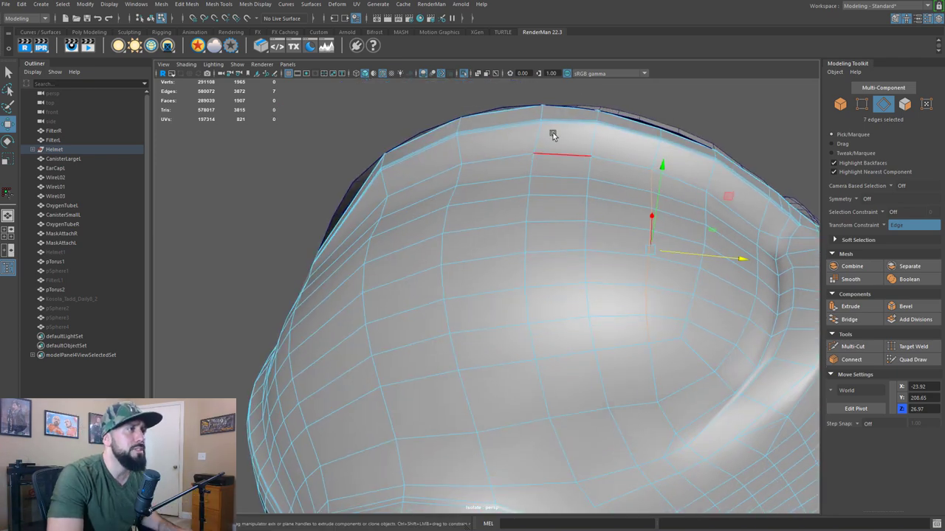
{"action": "middle_click_drag", "start_coordinate": [545, 156], "coordinate": [529, 233], "text": "alt"}
{"action": "scroll", "coordinate": [531, 232], "scroll_direction": "up", "scroll_amount": 4}
{"action": "scroll", "coordinate": [532, 232], "scroll_direction": "down", "scroll_amount": 2}
{"action": "middle_click_drag", "start_coordinate": [564, 188], "coordinate": [553, 224], "text": "alt"}
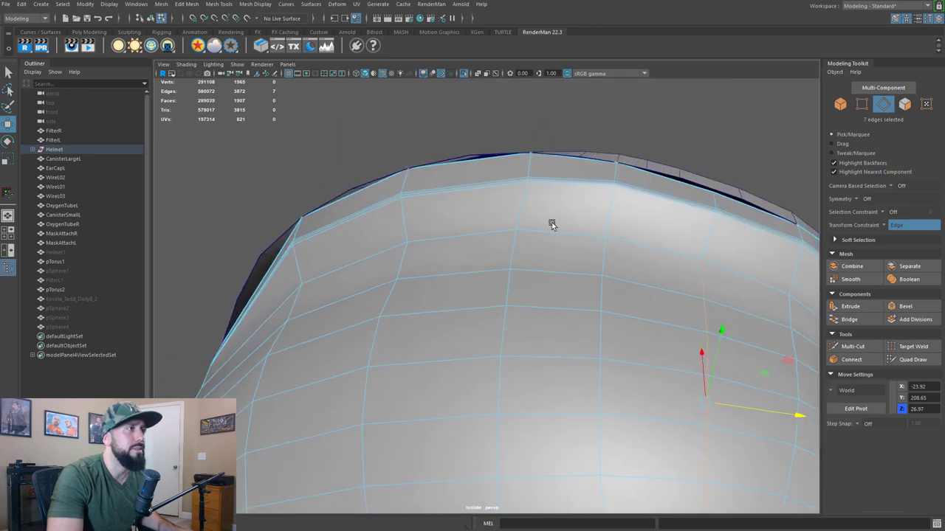
{"action": "left_click", "coordinate": [530, 167]}
{"action": "scroll", "coordinate": [529, 215], "scroll_direction": "up", "scroll_amount": 2}
{"action": "mouse_move", "coordinate": [529, 215]}
{"action": "left_mouse_down", "text": "alt"}
{"action": "mouse_move", "coordinate": [525, 261]}
{"action": "mouse_move", "coordinate": [541, 214]}
{"action": "left_mouse_up", "text": "alt"}
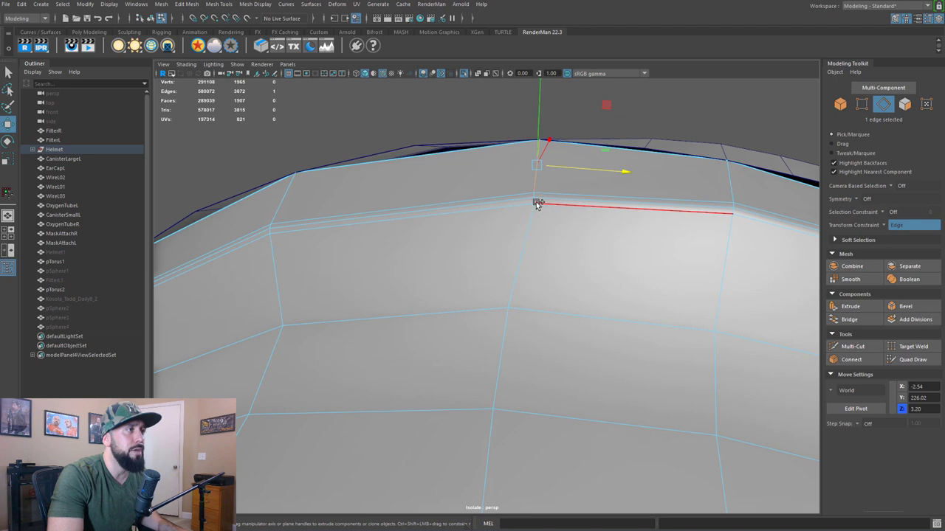
{"action": "left_click", "coordinate": [536, 197], "text": "shift"}
{"action": "left_click", "coordinate": [536, 201], "text": "shift"}
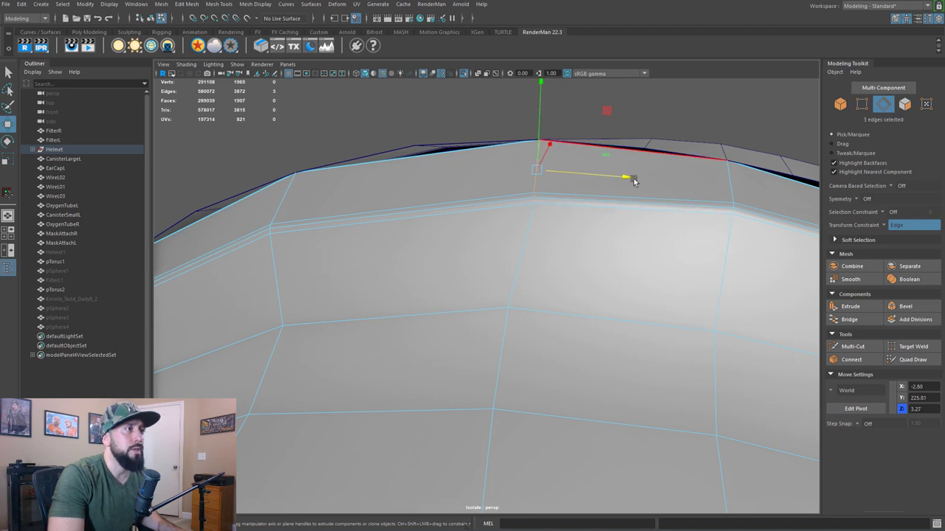
{"action": "left_click_drag", "start_coordinate": [624, 173], "coordinate": [553, 173], "text": "ctrl+shift"}
- Select the eight edges running down from the front rim edges and slide them to align with the rim
{"action": "left_click", "coordinate": [502, 369]}
{"action": "scroll", "coordinate": [509, 413], "scroll_direction": "down", "scroll_amount": 5}
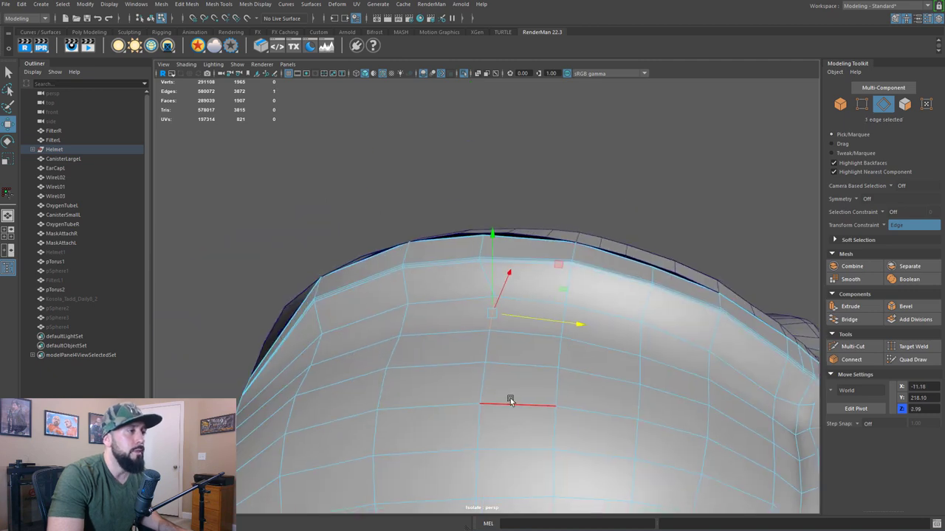
{"action": "middle_click_drag", "start_coordinate": [510, 406], "coordinate": [538, 274], "text": "alt"}
{"action": "double_click", "coordinate": [539, 423], "text": "shift"}
{"action": "middle_click_drag", "start_coordinate": [568, 329], "coordinate": [558, 336], "text": "alt"}
{"action": "left_click_drag", "start_coordinate": [532, 285], "coordinate": [612, 298], "text": "ctrl+shift"}
{"action": "left_click_drag", "start_coordinate": [563, 344], "coordinate": [563, 276], "text": "alt"}
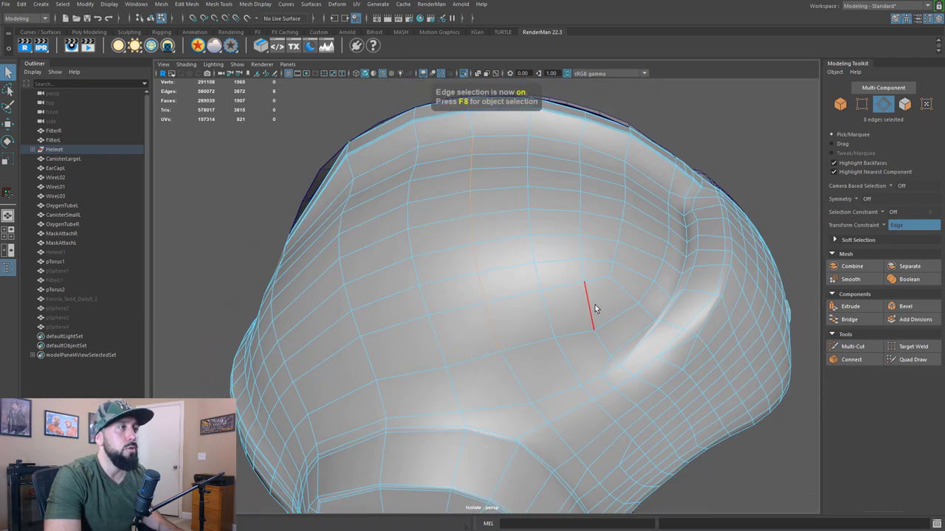
- Select the uneven edge loop on the helmet's side, deselect its lower rear portion, and delete the remaining 18 edges with their vertices
{"action": "double_click", "coordinate": [595, 304]}
{"action": "left_click_drag", "start_coordinate": [598, 320], "coordinate": [605, 301], "text": "alt"}
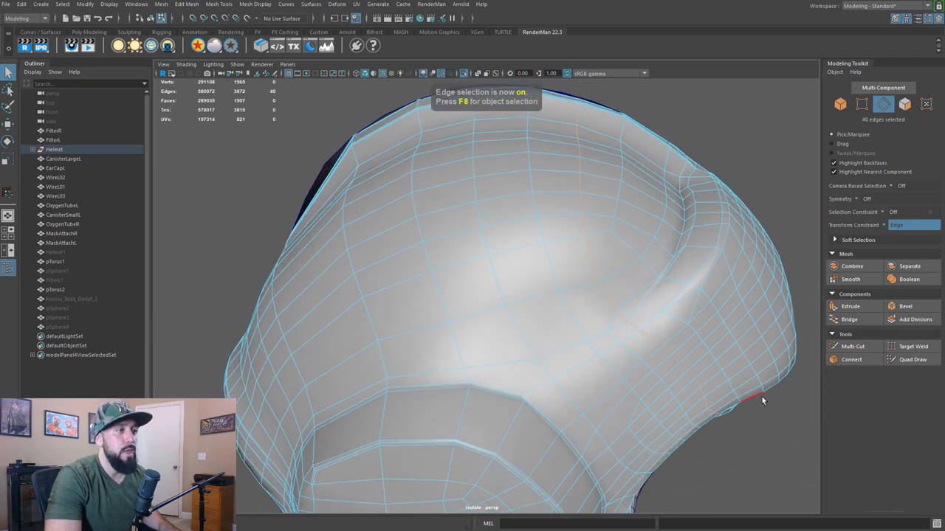
{"action": "left_click_drag", "start_coordinate": [749, 443], "coordinate": [630, 327], "text": "ctrl"}
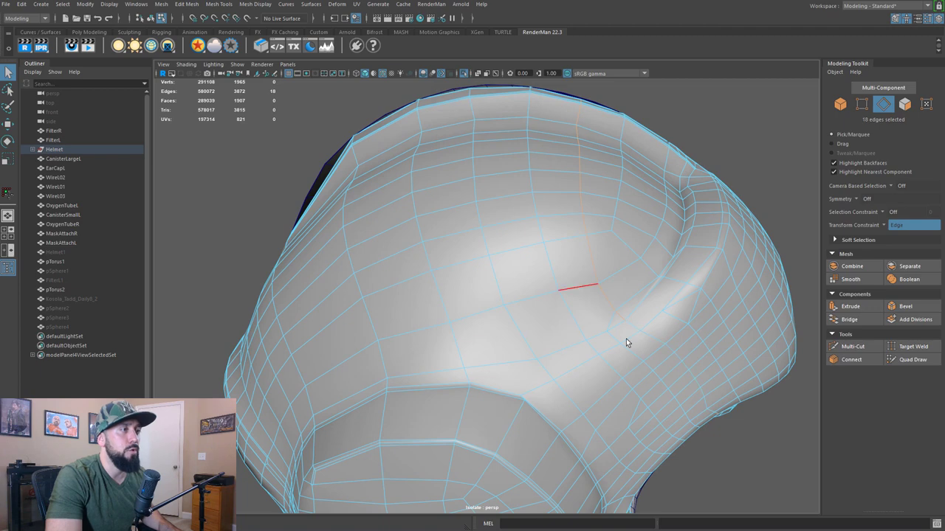
{"action": "key", "text": "ctrl+Delete"}
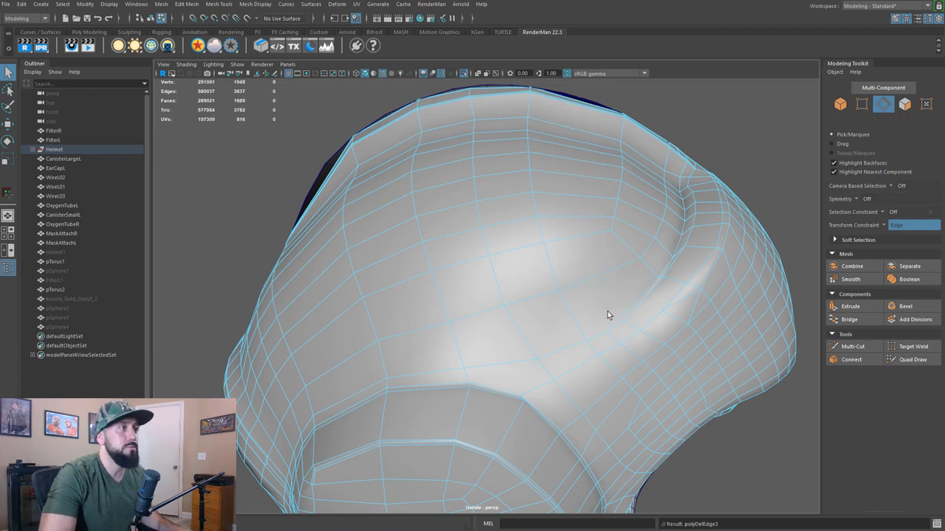
- Select the run of edges down the helmet's side below the rim and slide it forward along Z with the transform constraint set to Surface
{"action": "scroll", "coordinate": [554, 183], "scroll_direction": "up", "scroll_amount": 5}
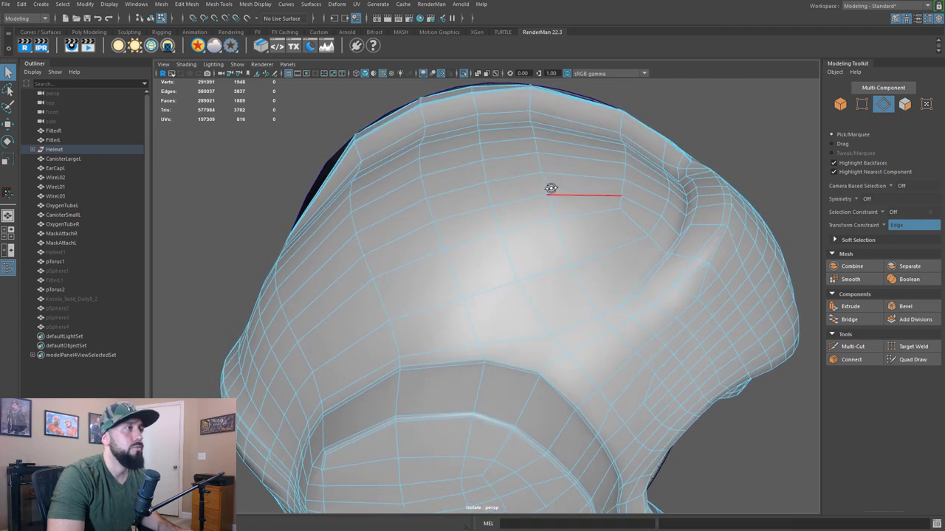
{"action": "scroll", "coordinate": [554, 184], "scroll_direction": "down", "scroll_amount": 4}
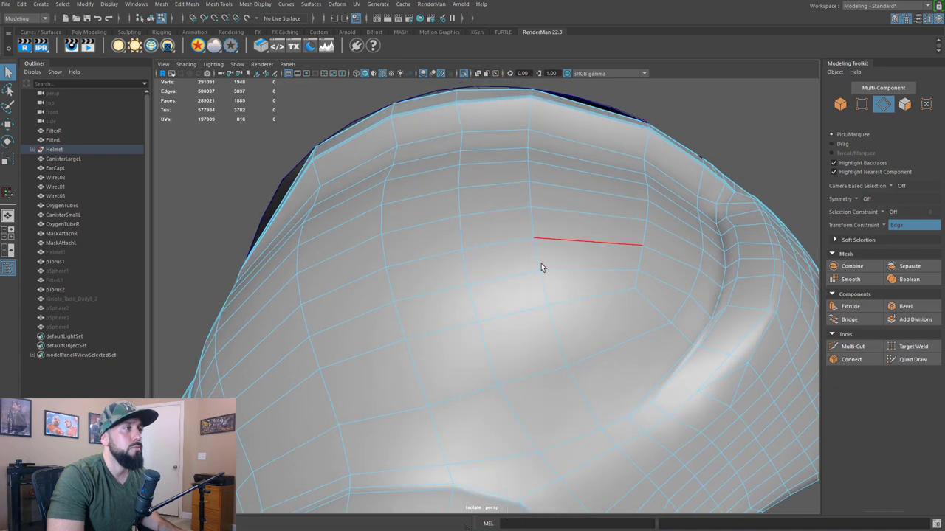
{"action": "left_click", "coordinate": [544, 292]}
{"action": "left_click_drag", "start_coordinate": [551, 284], "coordinate": [524, 231], "text": "alt"}
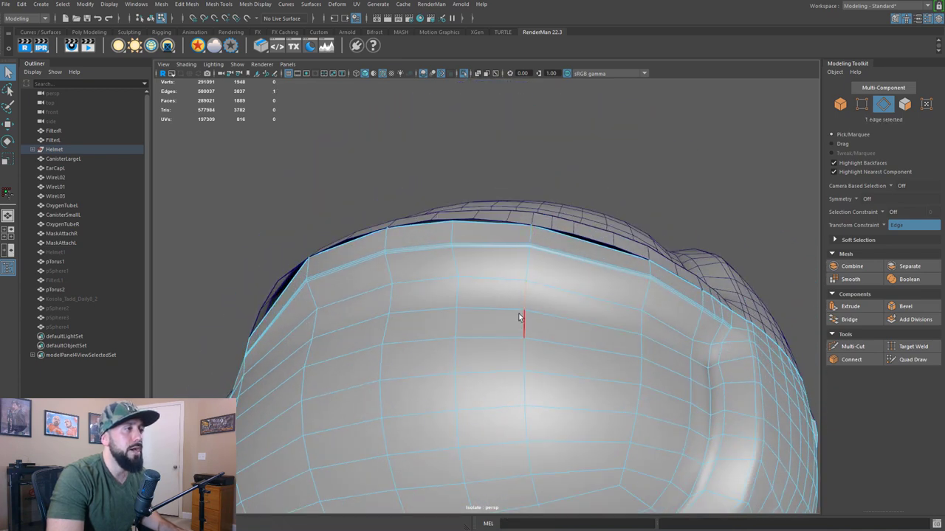
{"action": "left_click_drag", "start_coordinate": [527, 322], "coordinate": [484, 173], "text": "alt"}
{"action": "double_click", "coordinate": [501, 332], "text": "shift"}
{"action": "left_click_drag", "start_coordinate": [509, 251], "coordinate": [516, 294], "text": "alt"}
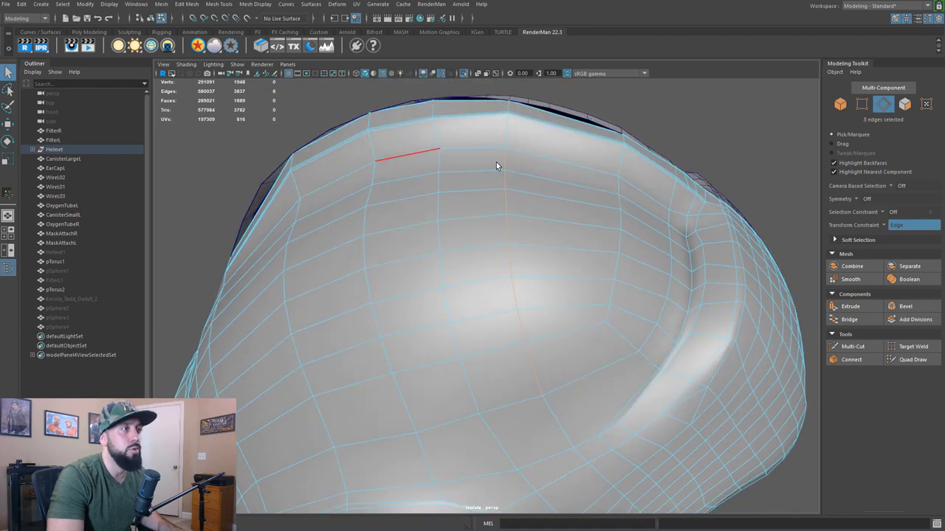
{"action": "key", "text": "w"}
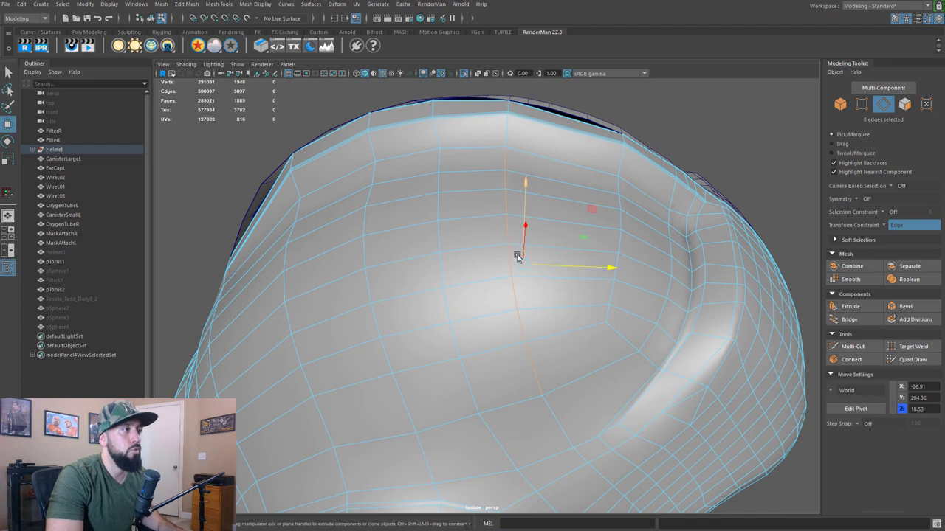
{"action": "left_click", "coordinate": [885, 226]}
{"action": "left_click", "coordinate": [905, 251]}
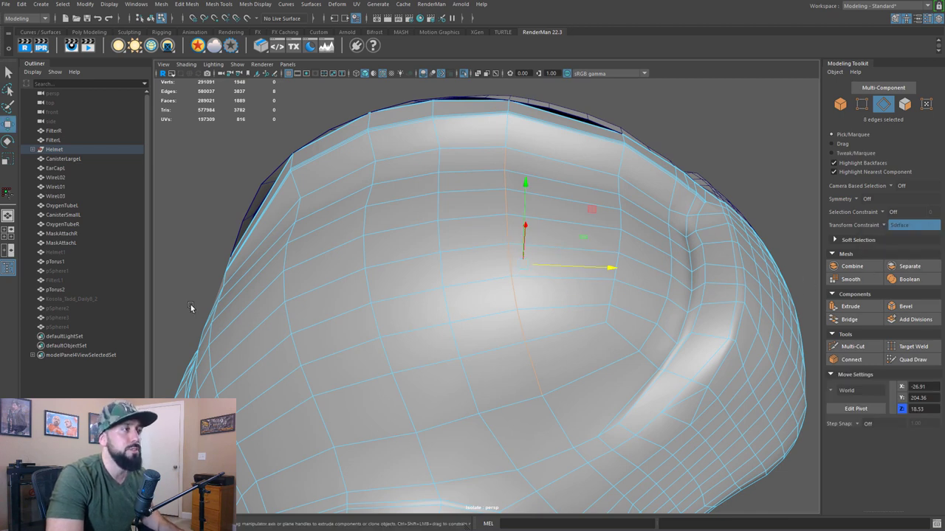
{"action": "left_click_drag", "start_coordinate": [521, 270], "coordinate": [417, 202]}
- Try to insert an edge loop with Edge Flow on through the wide faces at the helmet's rear side, and undo it
{"action": "key", "text": "ctrl+shift+x"}
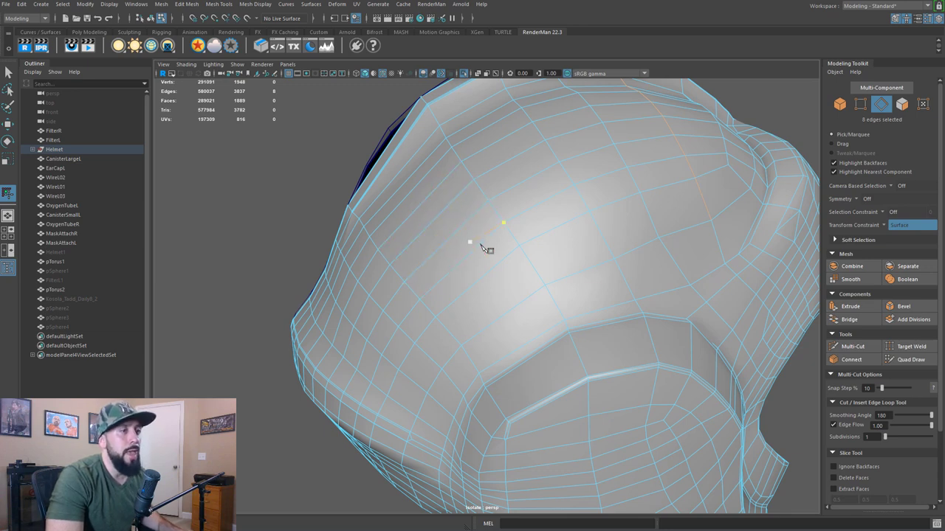
{"action": "key", "text": "ctrl"}
{"action": "left_click", "coordinate": [482, 268], "text": "ctrl"}
{"action": "key", "text": "ctrl+z"}
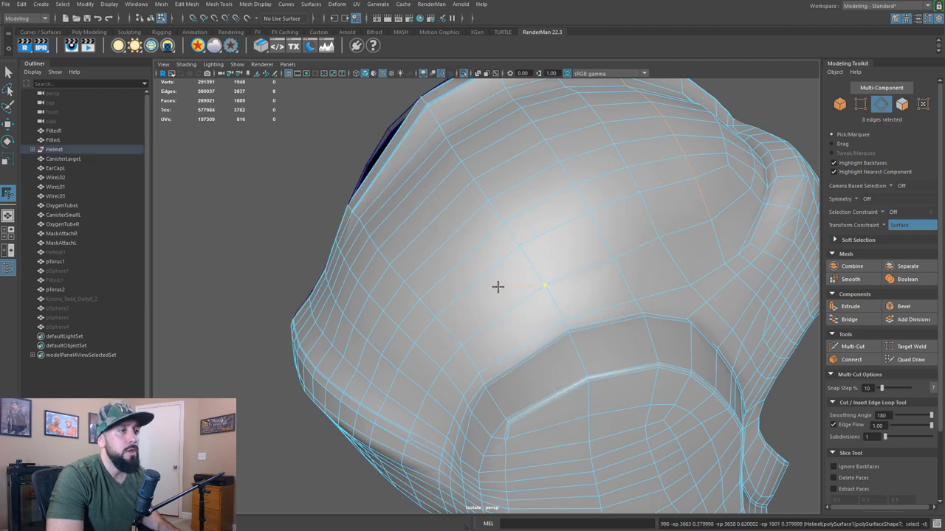
- Insert an edge loop through the wide rear side faces with Edge Flow off, and preview the mesh smoothed
{"action": "left_click", "coordinate": [834, 426]}
{"action": "scroll", "coordinate": [411, 133], "scroll_direction": "up", "scroll_amount": 3}
{"action": "left_click_drag", "start_coordinate": [418, 203], "coordinate": [403, 190], "text": "alt"}
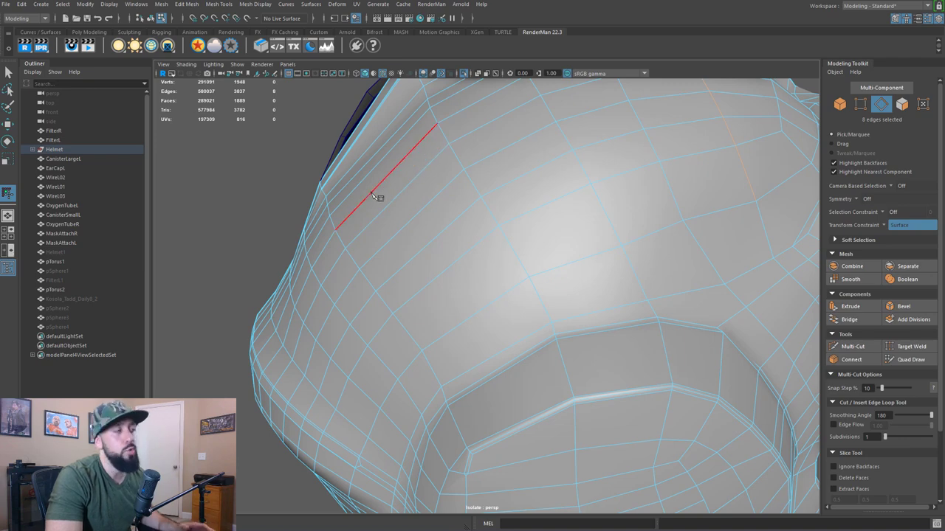
{"action": "key", "text": "ctrl"}
{"action": "left_click", "coordinate": [410, 219], "text": "ctrl"}
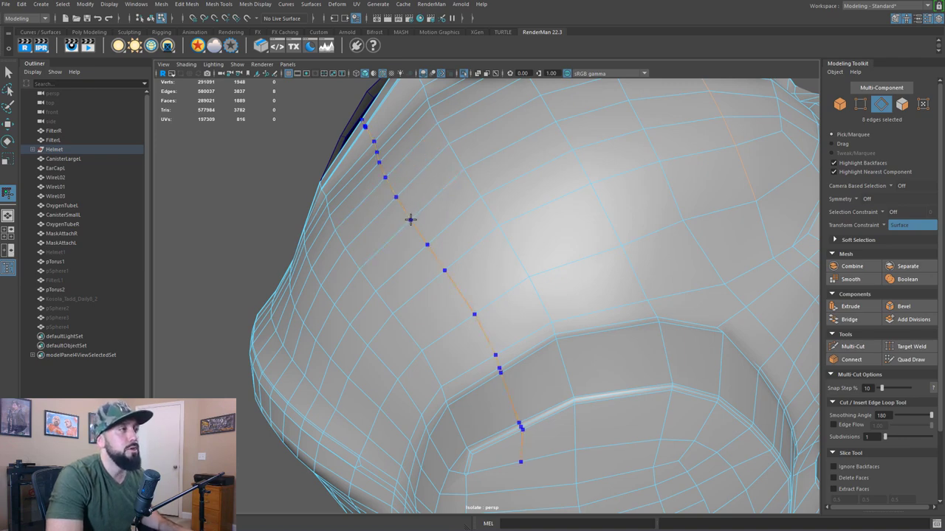
{"action": "left_click_drag", "start_coordinate": [500, 194], "coordinate": [399, 171], "text": "alt"}
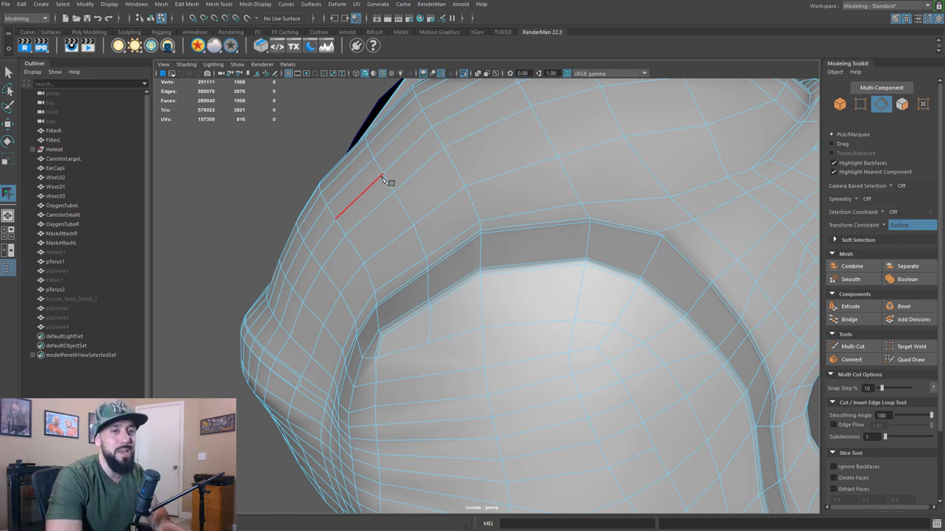
{"action": "left_click_drag", "start_coordinate": [400, 121], "coordinate": [414, 138], "text": "alt"}
{"action": "left_click_drag", "start_coordinate": [349, 204], "coordinate": [390, 157], "text": "alt"}
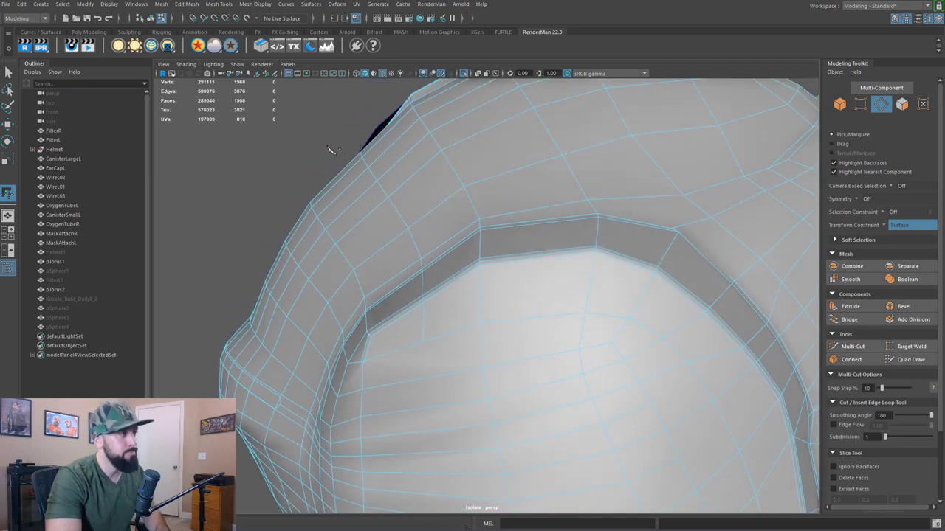
{"action": "key", "text": "3"}
{"action": "left_click_drag", "start_coordinate": [373, 151], "coordinate": [366, 147], "text": "alt"}
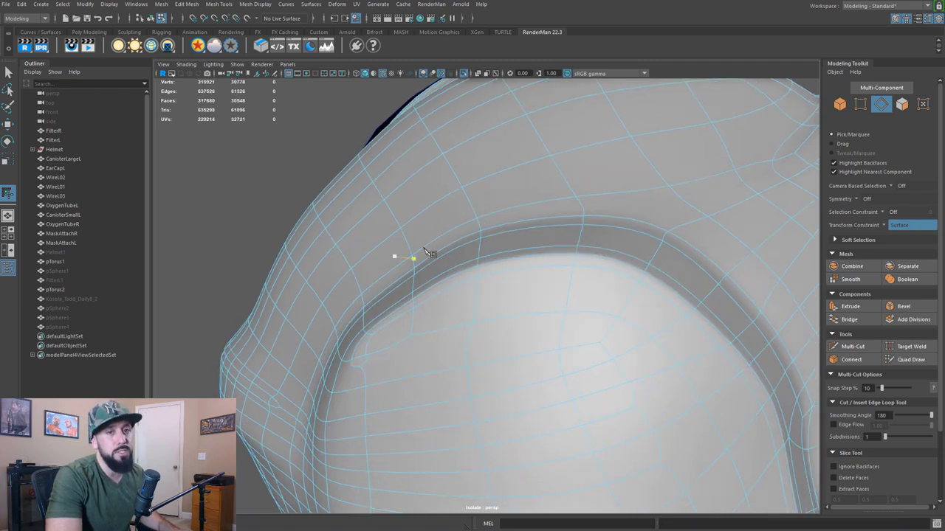
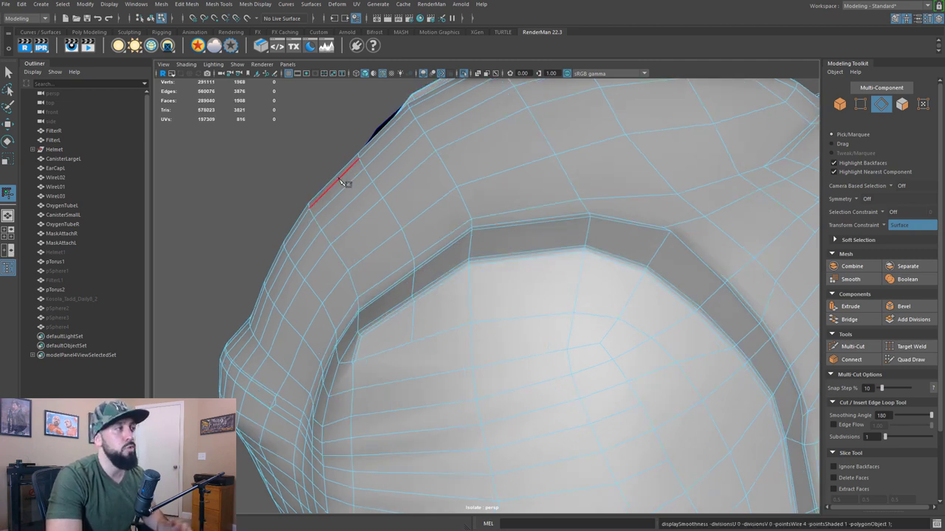
- Select the 14 edges of the new rear loop and try to slide them along the surface for rounder spacing
{"action": "key", "text": "q"}
{"action": "key", "text": "F10"}
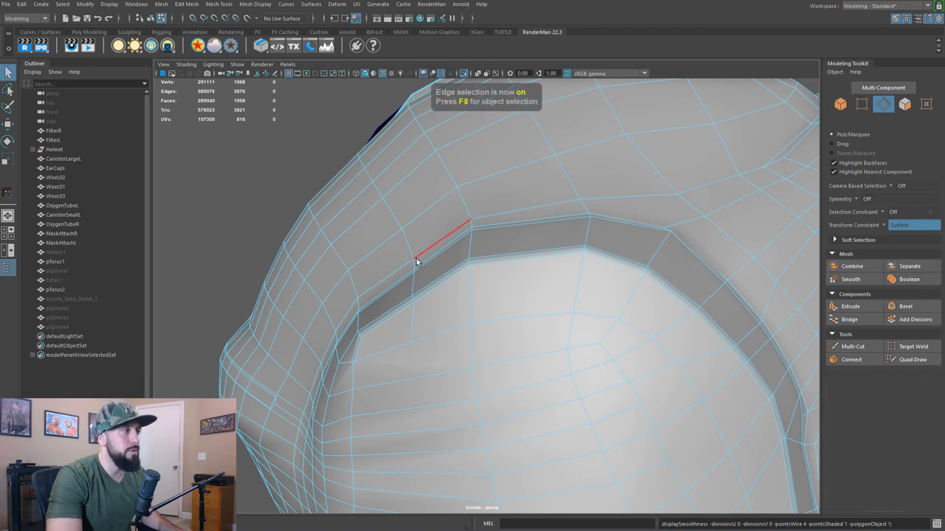
{"action": "left_click", "coordinate": [414, 261]}
{"action": "left_click_drag", "start_coordinate": [414, 261], "coordinate": [404, 218], "text": "alt"}
{"action": "double_click", "coordinate": [379, 142]}
{"action": "left_click_drag", "start_coordinate": [482, 260], "coordinate": [464, 256], "text": "alt"}
{"action": "key", "text": "w"}
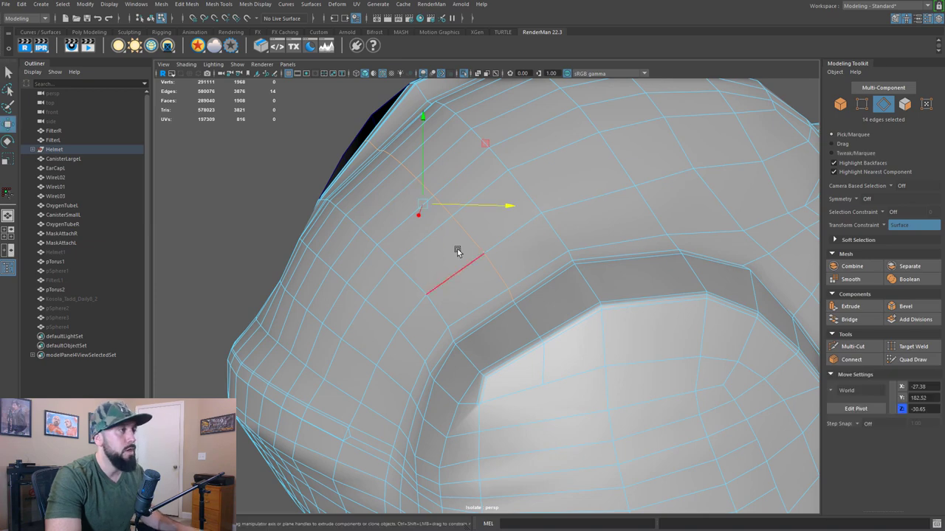
{"action": "key", "text": "q"}
{"action": "middle_click_drag", "start_coordinate": [490, 245], "coordinate": [501, 246], "text": "shift"}
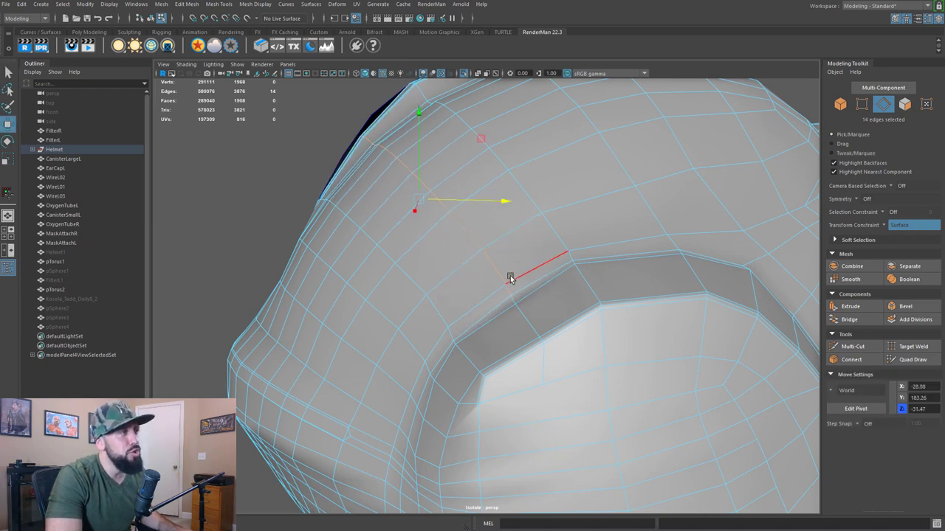
{"action": "left_click_drag", "start_coordinate": [510, 278], "coordinate": [436, 259], "text": "alt"}
{"action": "right_click_drag", "start_coordinate": [437, 259], "coordinate": [506, 258], "text": "alt"}
{"action": "left_click_drag", "start_coordinate": [347, 191], "coordinate": [396, 218], "text": "alt"}
{"action": "middle_click_drag", "start_coordinate": [482, 232], "coordinate": [479, 232], "text": "shift"}
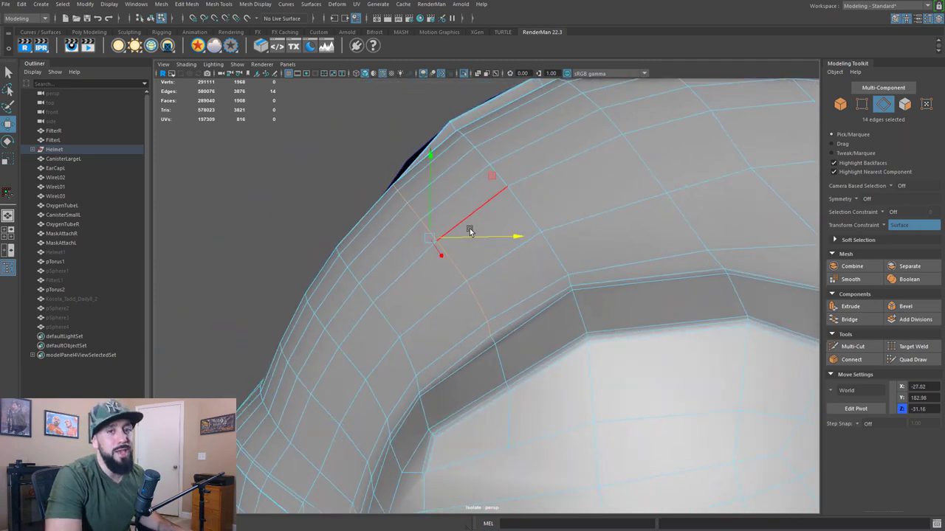
- Undo the edge slides, the edge selection and the inserted rear loop
{"action": "key", "text": "ctrl+z"}
{"action": "key", "text": "ctrl+z"}
{"action": "key", "text": "ctrl+z"}
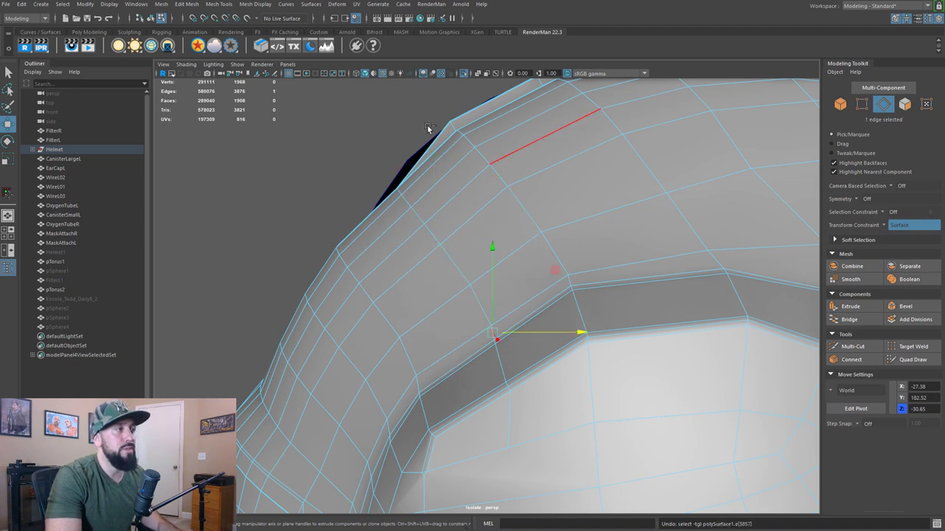
{"action": "key", "text": "ctrl+z"}
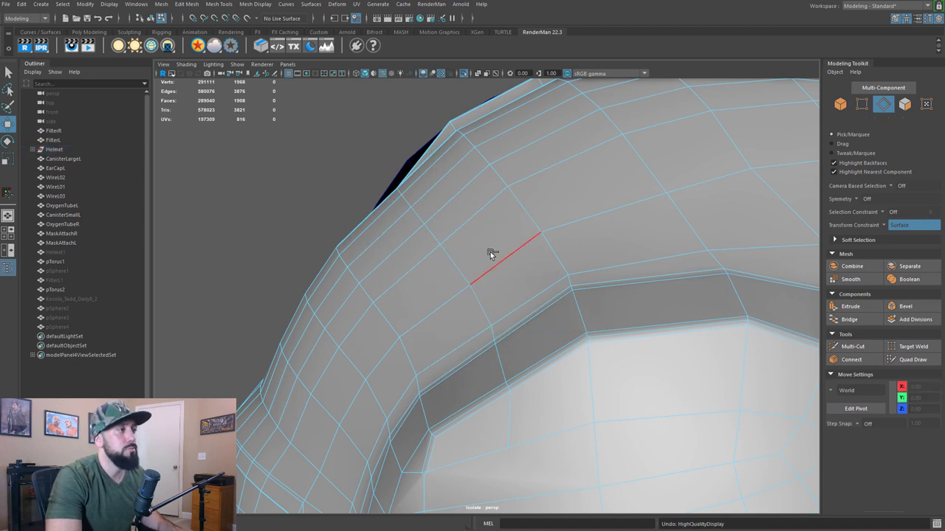
{"action": "key", "text": "ctrl+z"}
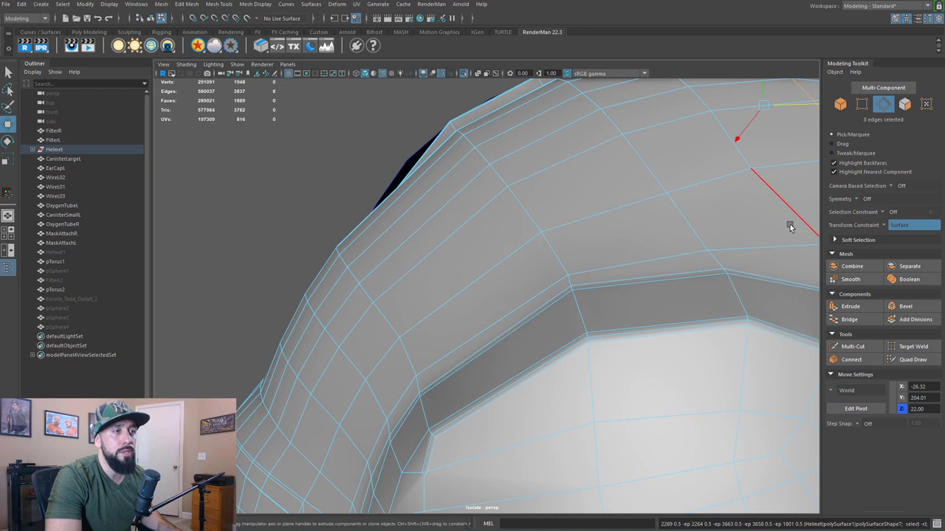
- Insert an edge loop with Multi-Cut midway across the wide rear side faces, with Edge Flow on at 1.00
{"action": "left_click", "coordinate": [852, 346]}
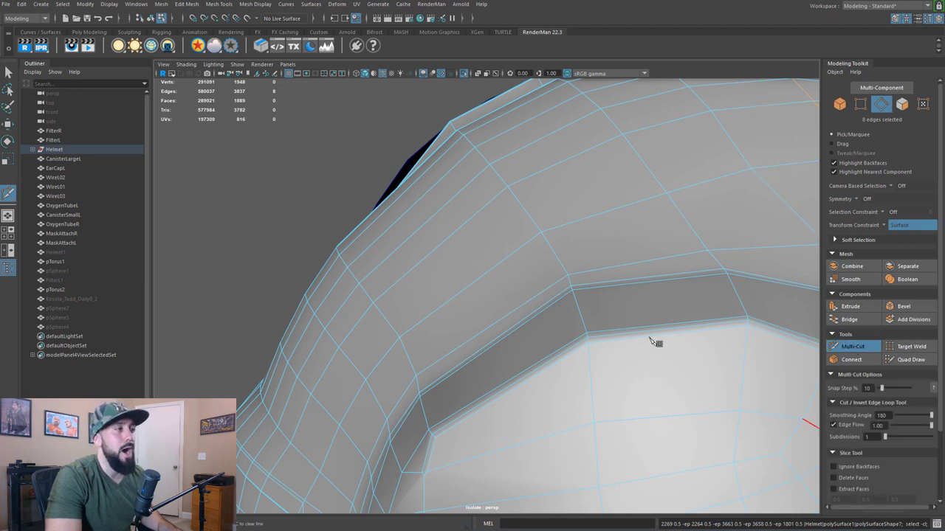
{"action": "left_click", "coordinate": [489, 164]}
{"action": "key", "text": "Escape"}
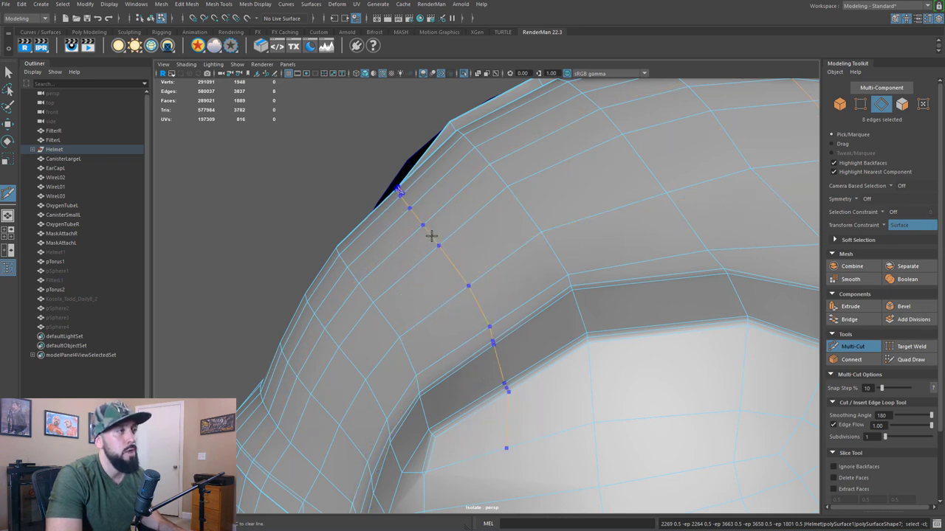
{"action": "left_click", "coordinate": [432, 235], "text": "ctrl"}
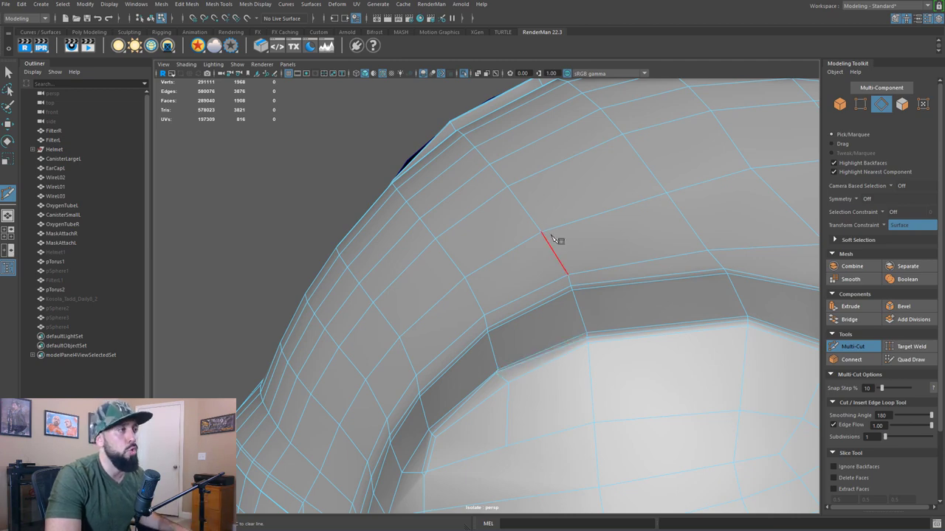
- Examine how the new loop runs over the helmet's side and where it crosses the rim crease
{"action": "left_click_drag", "start_coordinate": [454, 246], "coordinate": [459, 186], "text": "alt"}
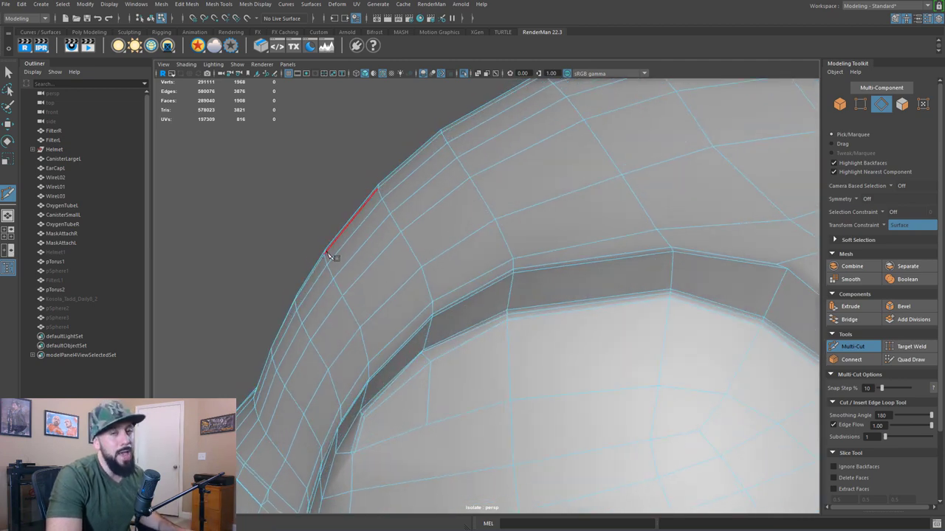
{"action": "left_click", "coordinate": [333, 279]}
{"action": "left_click_drag", "start_coordinate": [399, 228], "coordinate": [422, 237], "text": "alt"}
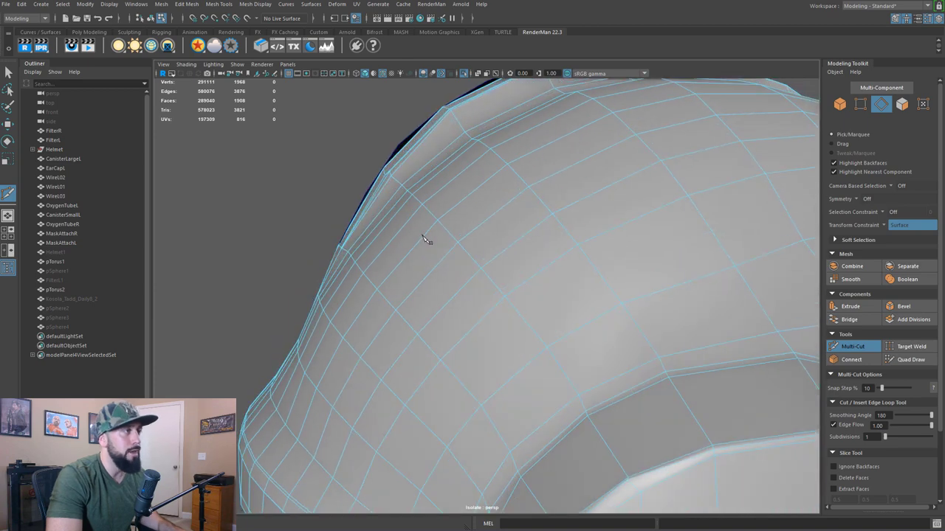
{"action": "right_click_drag", "start_coordinate": [375, 202], "coordinate": [497, 259], "text": "alt"}
{"action": "middle_click_drag", "start_coordinate": [458, 210], "coordinate": [496, 268], "text": "alt"}
{"action": "left_click_drag", "start_coordinate": [498, 271], "coordinate": [628, 280], "text": "alt"}
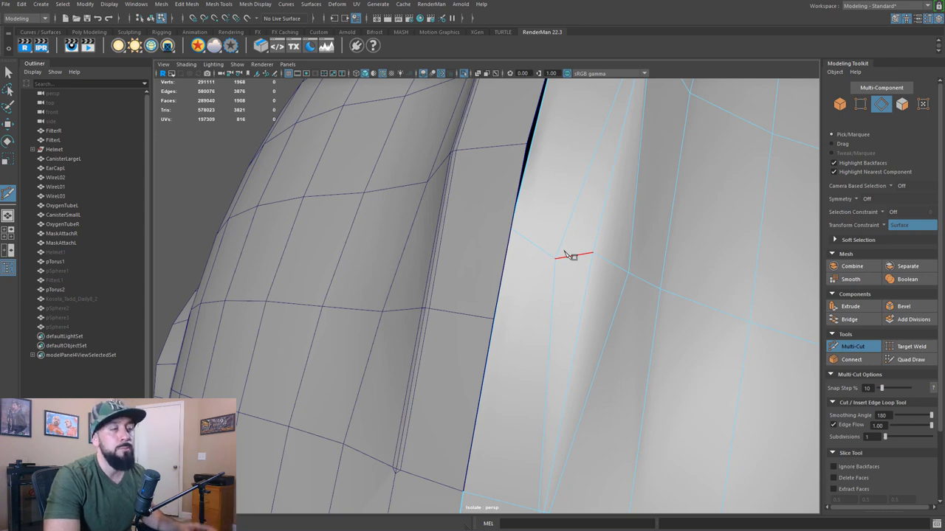
{"action": "scroll", "coordinate": [629, 252], "scroll_direction": "down", "scroll_amount": 3}
{"action": "left_click_drag", "start_coordinate": [625, 259], "coordinate": [502, 259], "text": "alt"}
{"action": "scroll", "coordinate": [521, 269], "scroll_direction": "down", "scroll_amount": 2}
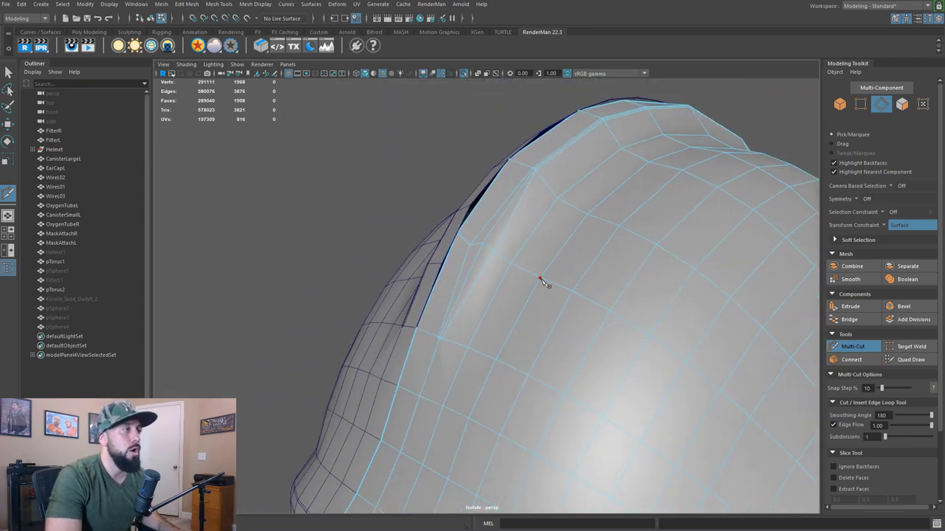
- Undo the Edge Flow loop and replace it with an edge loop centered in the same faces with Edge Flow off
{"action": "key", "text": "ctrl+z"}
{"action": "left_click_drag", "start_coordinate": [595, 288], "coordinate": [442, 220], "text": "alt"}
{"action": "middle_click", "coordinate": [442, 220], "text": "ctrl"}
{"action": "key", "text": "ctrl+z"}
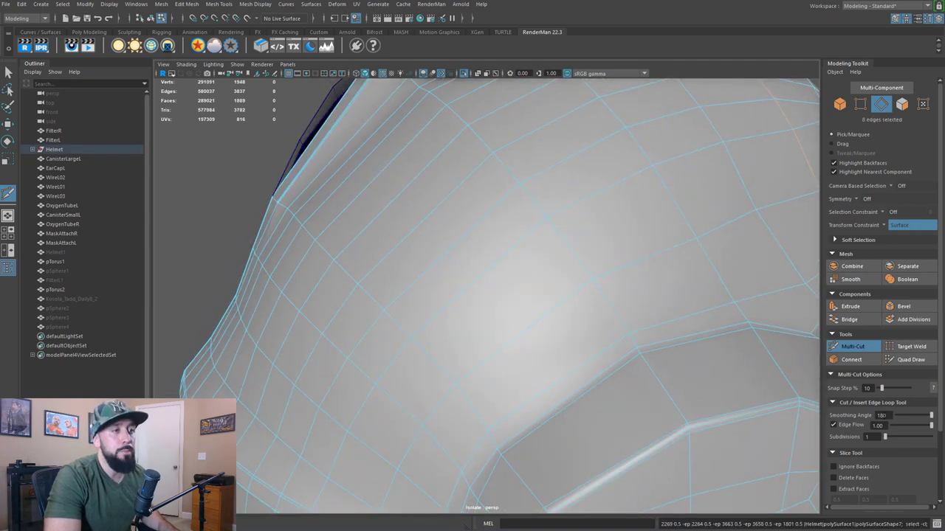
{"action": "middle_click", "coordinate": [461, 236], "text": "ctrl"}
{"action": "left_click_drag", "start_coordinate": [514, 314], "coordinate": [509, 289], "text": "alt"}
{"action": "left_click", "coordinate": [477, 319]}
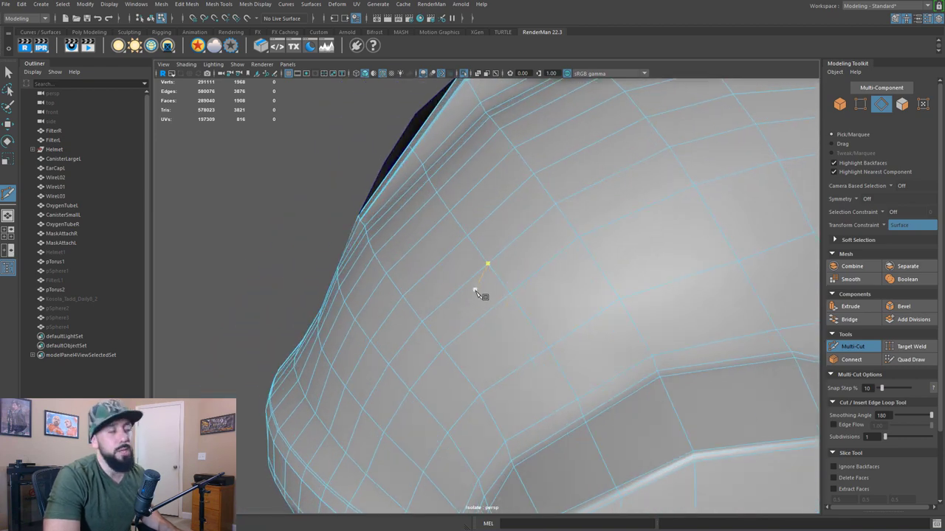
- Select the ten edges of the new loop between the rim crease and the ear opening and apply Edit Edge Flow to them
{"action": "key", "text": "q"}
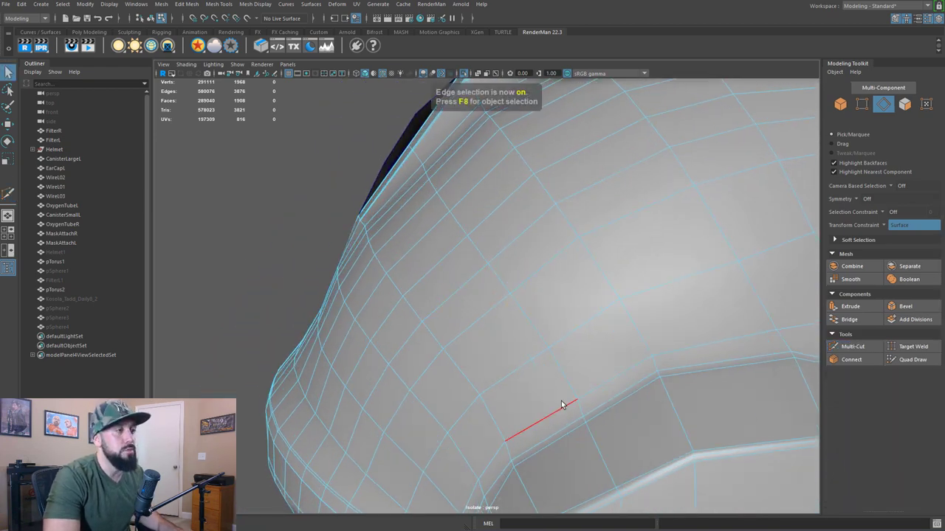
{"action": "left_click", "coordinate": [580, 411]}
{"action": "left_click_drag", "start_coordinate": [579, 406], "coordinate": [537, 256], "text": "alt"}
{"action": "double_click", "coordinate": [477, 186]}
{"action": "scroll", "coordinate": [603, 296], "scroll_direction": "down", "scroll_amount": 4}
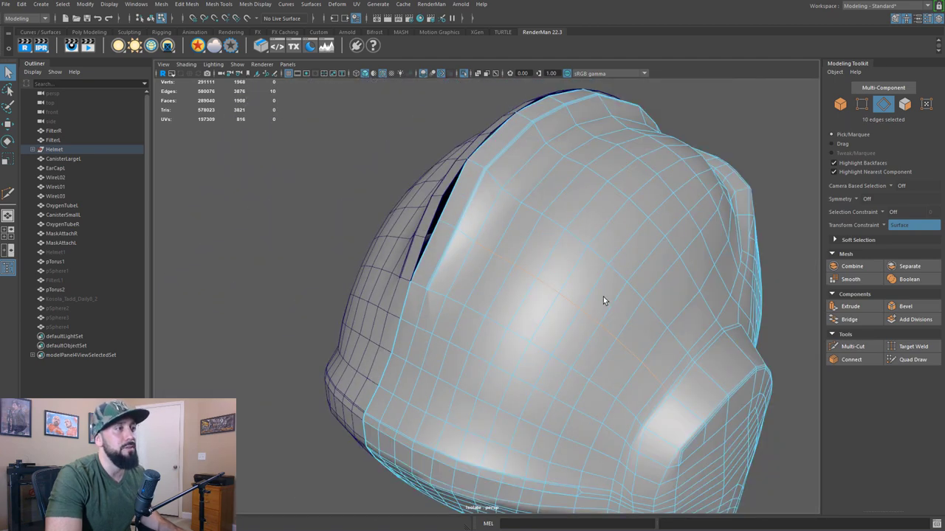
{"action": "left_click_drag", "start_coordinate": [603, 297], "coordinate": [467, 290], "text": "alt"}
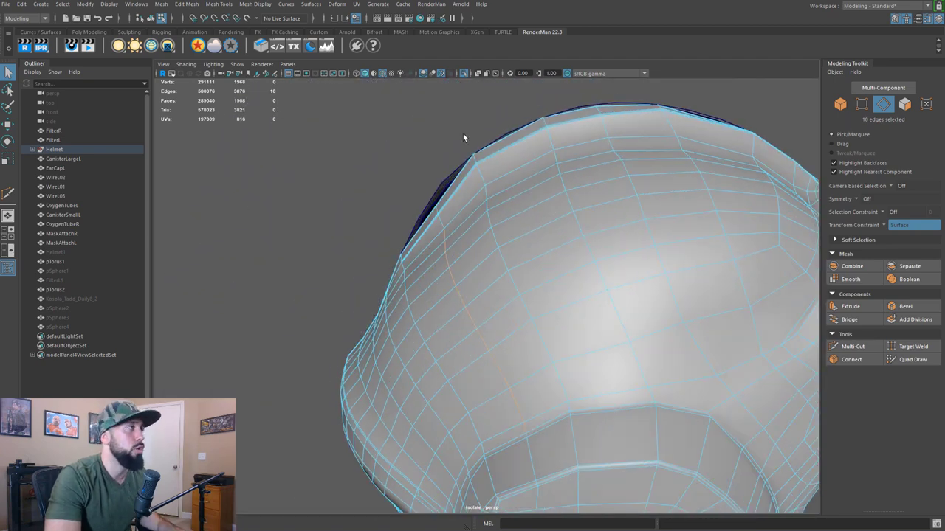
{"action": "left_click", "coordinate": [186, 3]}
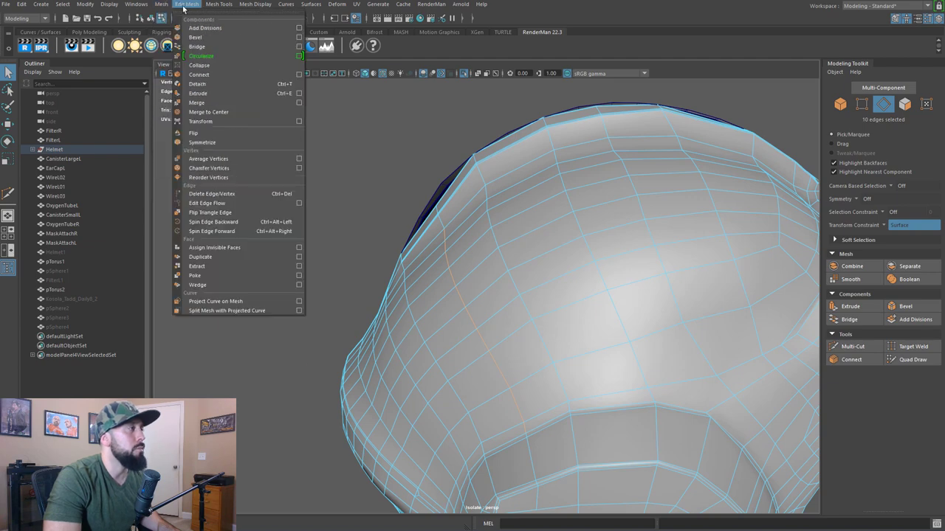
{"action": "left_click", "coordinate": [206, 203]}
{"action": "scroll", "coordinate": [517, 235], "scroll_direction": "up", "scroll_amount": 3}
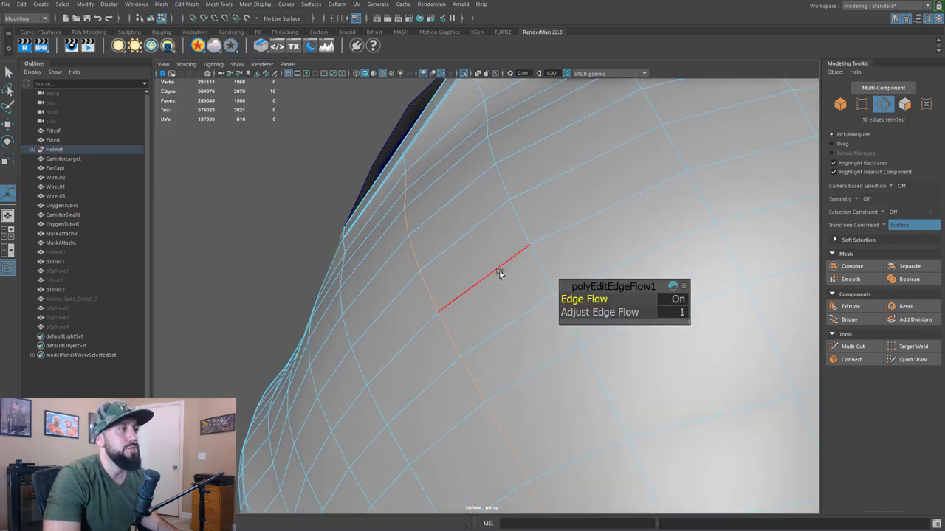
- Test the Adjust Edge Flow setting on the ten selected edges of the new loop
{"action": "left_click_drag", "start_coordinate": [590, 312], "coordinate": [794, 330]}
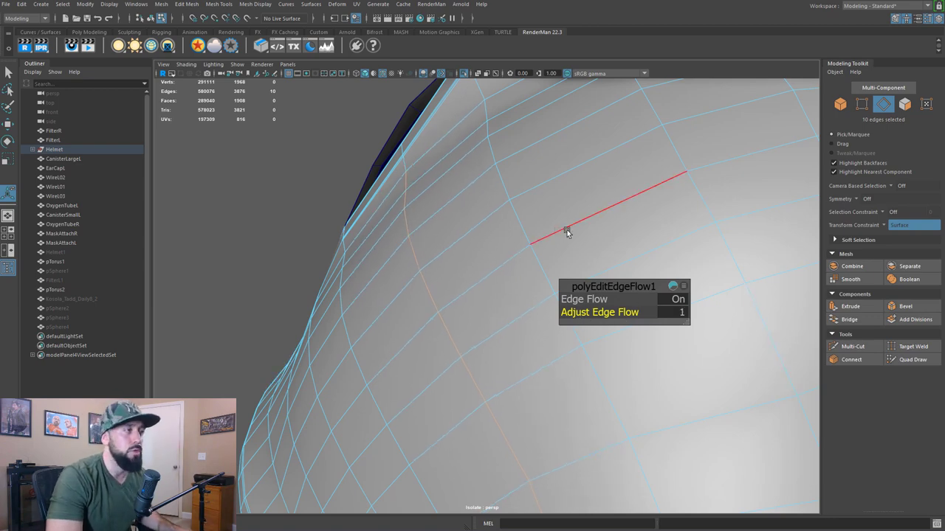
{"action": "right_click_drag", "start_coordinate": [567, 232], "coordinate": [424, 268], "text": "alt"}
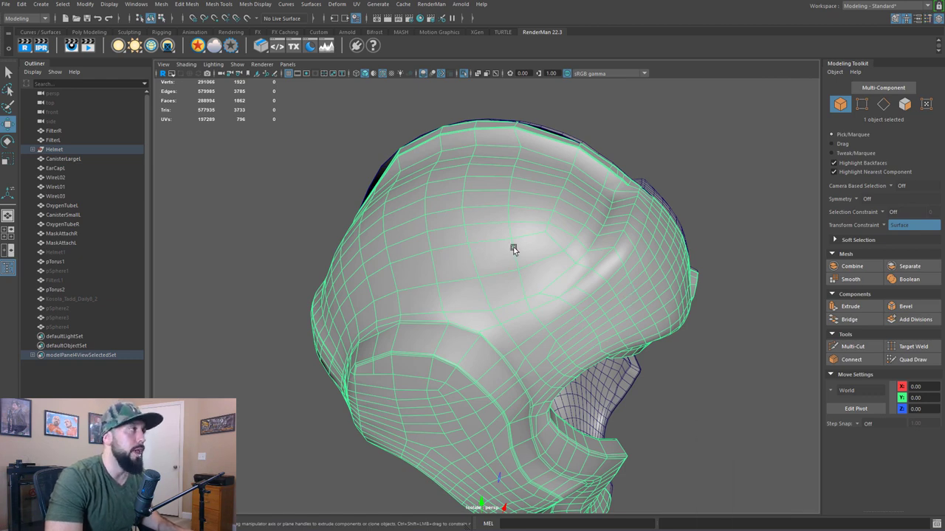
- Activate the Relax sculpting tool on the helmet half and enlarge its brush
{"action": "left_click", "coordinate": [219, 6]}
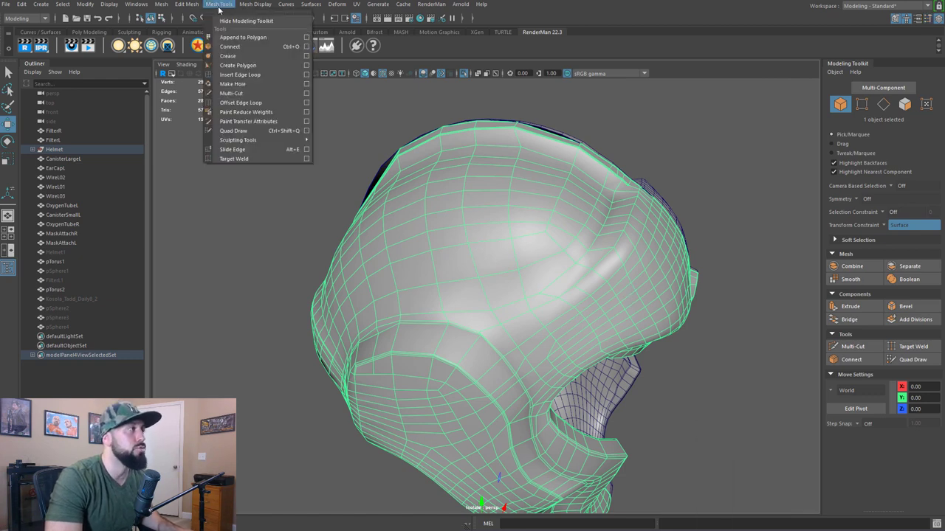
{"action": "mouse_move", "coordinate": [252, 140]}
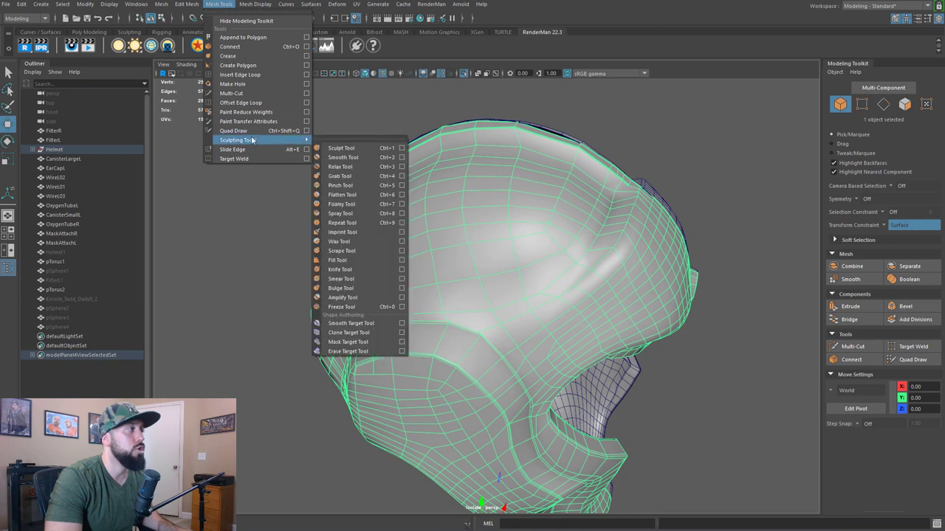
{"action": "left_click", "coordinate": [341, 167]}
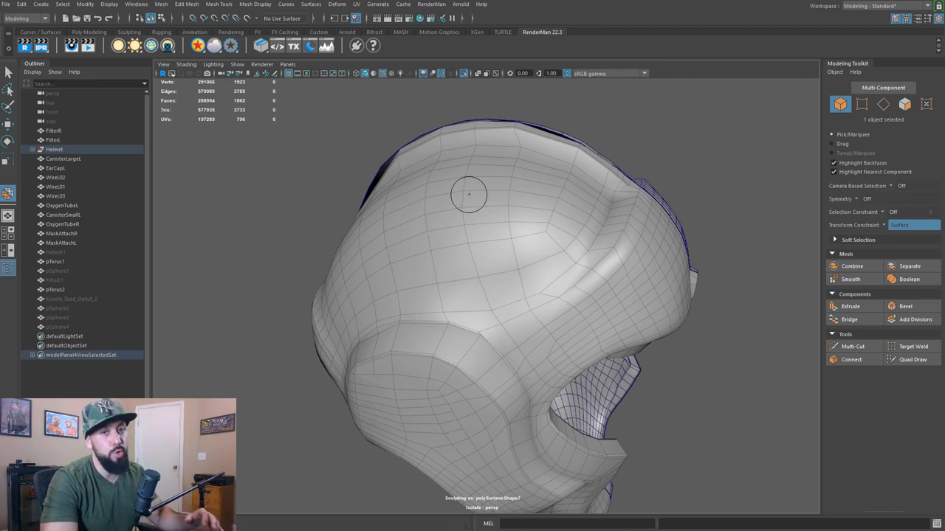
{"action": "scroll", "coordinate": [508, 209], "scroll_direction": "up", "scroll_amount": 2}
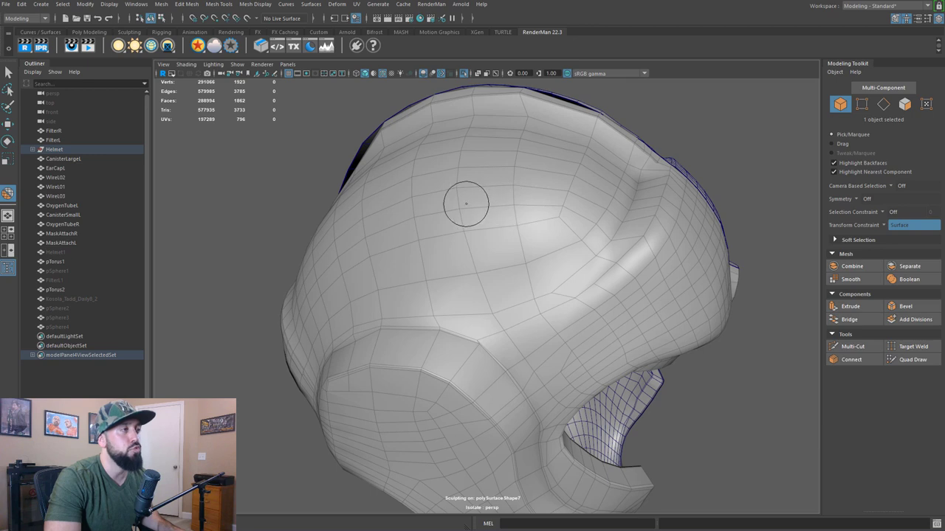
{"action": "key", "text": "b"}
{"action": "mouse_move", "coordinate": [447, 205]}
{"action": "left_mouse_down"}
{"action": "mouse_move", "coordinate": [591, 205]}
{"action": "mouse_move", "coordinate": [493, 207]}
{"action": "left_mouse_up"}
{"action": "scroll", "coordinate": [488, 192], "scroll_direction": "up", "scroll_amount": 2}
{"action": "scroll", "coordinate": [489, 192], "scroll_direction": "up", "scroll_amount": 2}
{"action": "key", "text": "b"}
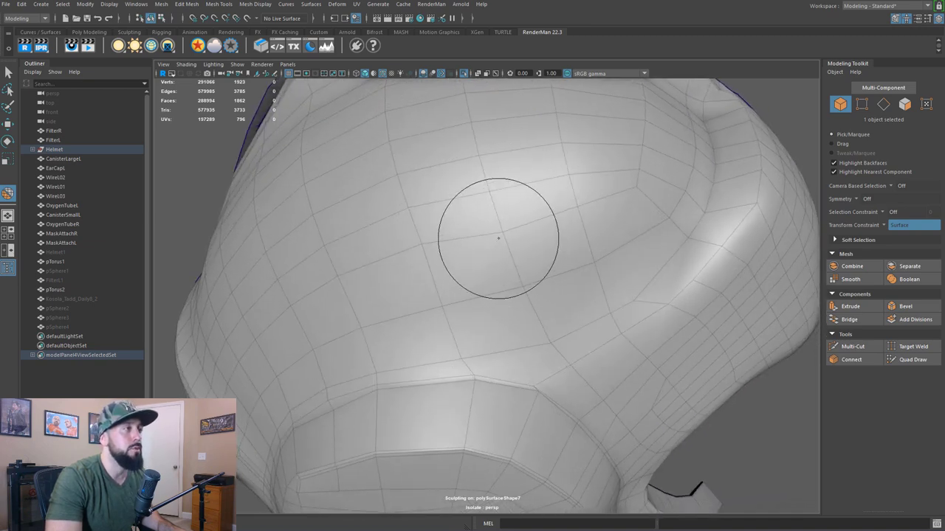
- Try a Relax brush stroke along the upper rim crease of the ear section, and undo it
{"action": "scroll", "coordinate": [495, 238], "scroll_direction": "down", "scroll_amount": 3}
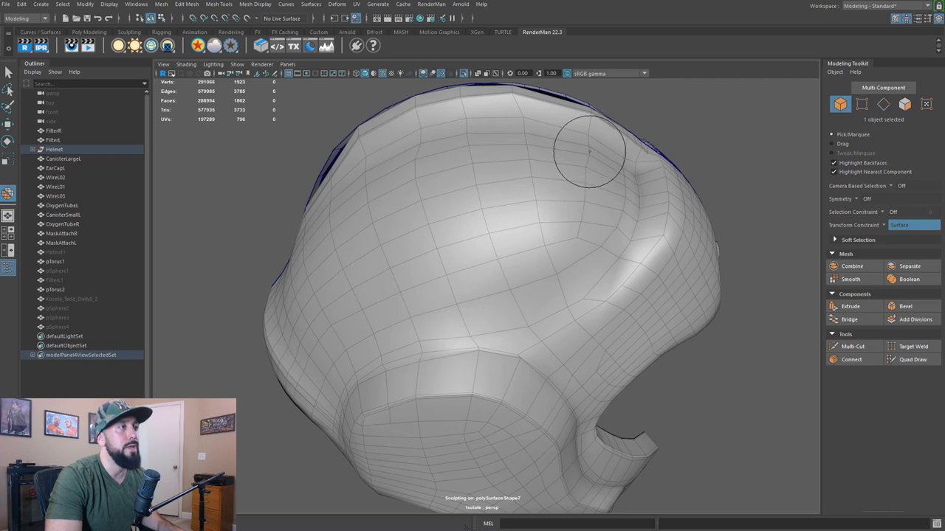
{"action": "mouse_move", "coordinate": [566, 133]}
{"action": "left_mouse_down", "text": "alt"}
{"action": "mouse_move", "coordinate": [492, 170]}
{"action": "mouse_move", "coordinate": [515, 164]}
{"action": "mouse_move", "coordinate": [455, 158]}
{"action": "mouse_move", "coordinate": [480, 163]}
{"action": "mouse_move", "coordinate": [480, 229]}
{"action": "left_mouse_up", "text": "alt"}
{"action": "middle_click_drag", "start_coordinate": [481, 228], "coordinate": [490, 118], "text": "alt"}
{"action": "right_click_drag", "start_coordinate": [490, 118], "coordinate": [512, 232], "text": "alt"}
{"action": "left_click_drag", "start_coordinate": [513, 222], "coordinate": [527, 257], "text": "alt"}
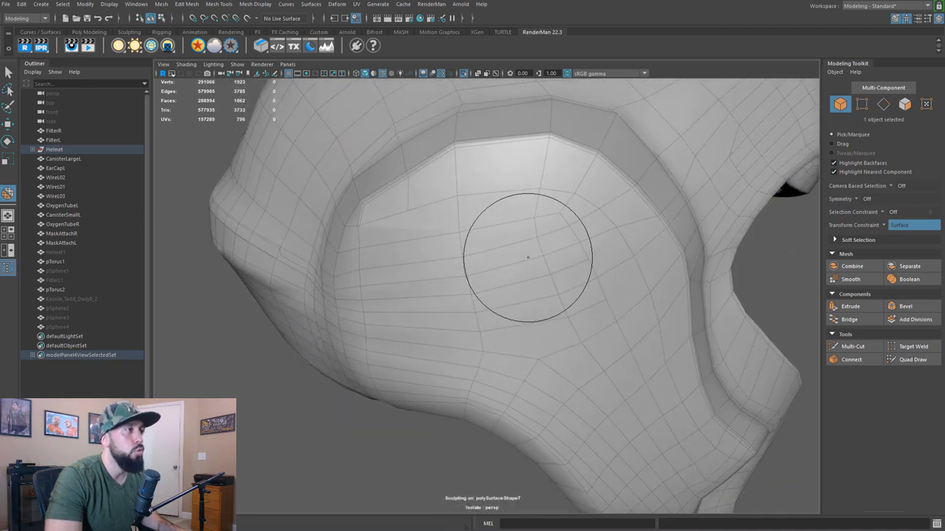
{"action": "middle_click_drag", "start_coordinate": [546, 129], "coordinate": [547, 154], "text": "alt"}
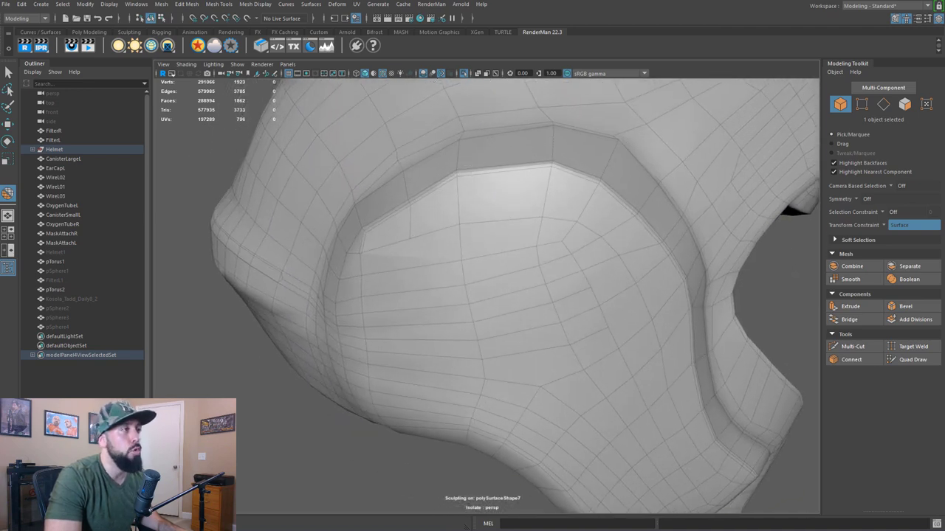
{"action": "left_click_drag", "start_coordinate": [464, 174], "coordinate": [492, 166]}
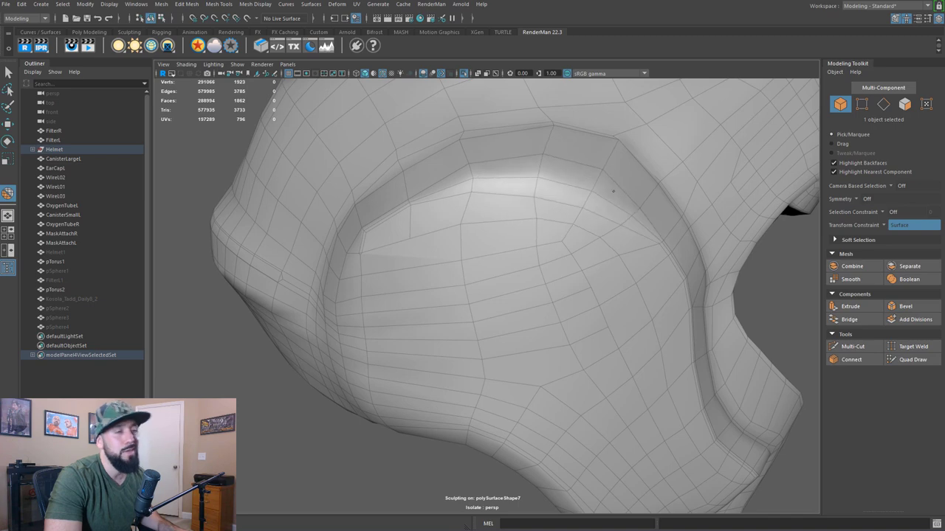
{"action": "key", "text": "ctrl+z"}
- Select the 12 faces forming the side wall and the front and rear ends of the helmet's center ridge, and delete them
{"action": "scroll", "coordinate": [591, 161], "scroll_direction": "down", "scroll_amount": 5}
{"action": "mouse_move", "coordinate": [549, 161]}
{"action": "left_mouse_down", "text": "alt"}
{"action": "mouse_move", "coordinate": [506, 166]}
{"action": "mouse_move", "coordinate": [527, 187]}
{"action": "left_mouse_up", "text": "alt"}
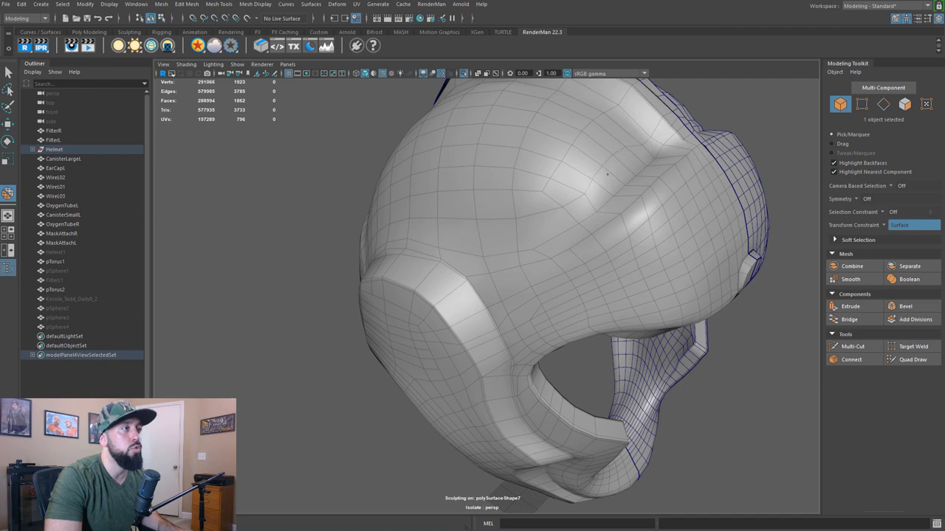
{"action": "mouse_move", "coordinate": [472, 228]}
{"action": "left_mouse_down", "text": "alt"}
{"action": "mouse_move", "coordinate": [447, 200]}
{"action": "mouse_move", "coordinate": [502, 192]}
{"action": "mouse_move", "coordinate": [401, 198]}
{"action": "mouse_move", "coordinate": [394, 253]}
{"action": "mouse_move", "coordinate": [464, 240]}
{"action": "mouse_move", "coordinate": [409, 240]}
{"action": "mouse_move", "coordinate": [491, 180]}
{"action": "mouse_move", "coordinate": [438, 299]}
{"action": "left_mouse_up", "text": "alt"}
{"action": "scroll", "coordinate": [464, 240], "scroll_direction": "up", "scroll_amount": 4}
{"action": "scroll", "coordinate": [491, 180], "scroll_direction": "up", "scroll_amount": 4}
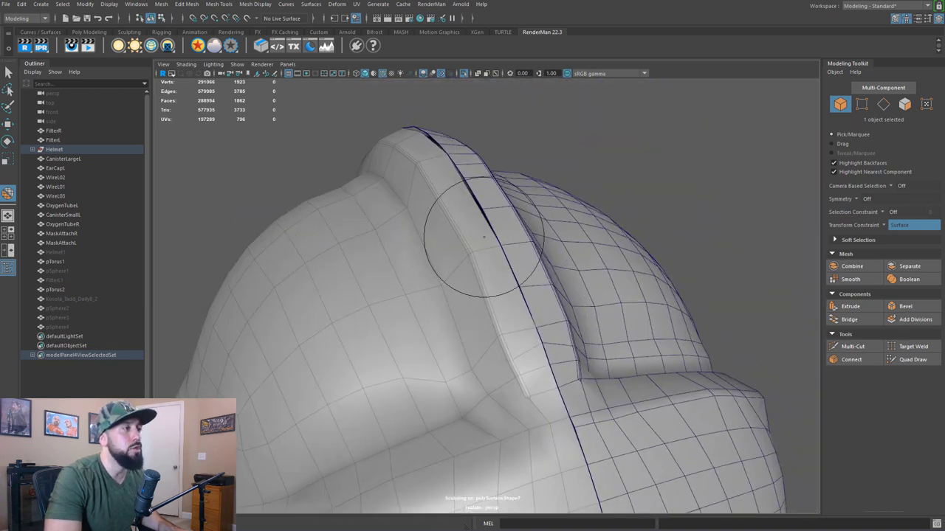
{"action": "mouse_move", "coordinate": [460, 217]}
{"action": "left_mouse_down", "text": "alt"}
{"action": "mouse_move", "coordinate": [563, 221]}
{"action": "mouse_move", "coordinate": [519, 296]}
{"action": "left_mouse_up", "text": "alt"}
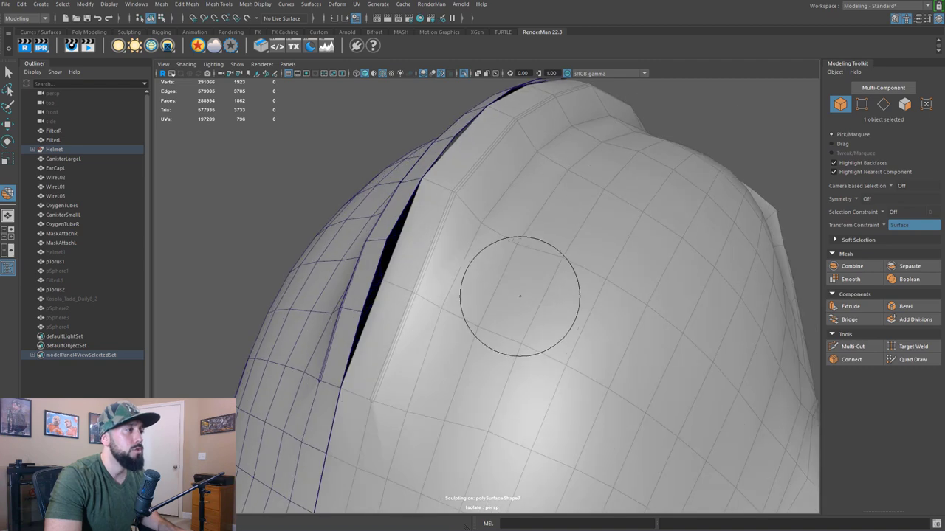
{"action": "key", "text": "q"}
{"action": "key", "text": "F11"}
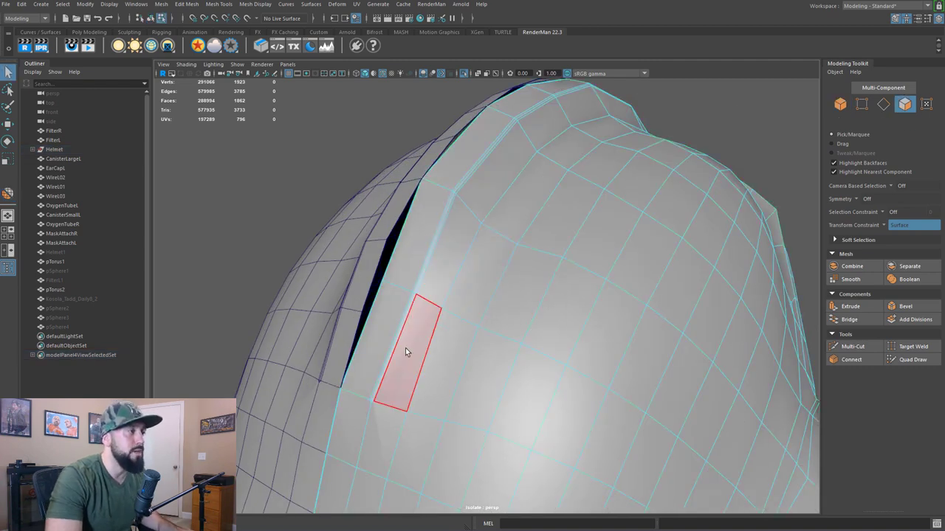
{"action": "left_click", "coordinate": [406, 354]}
{"action": "left_click_drag", "start_coordinate": [589, 242], "coordinate": [480, 228], "text": "alt"}
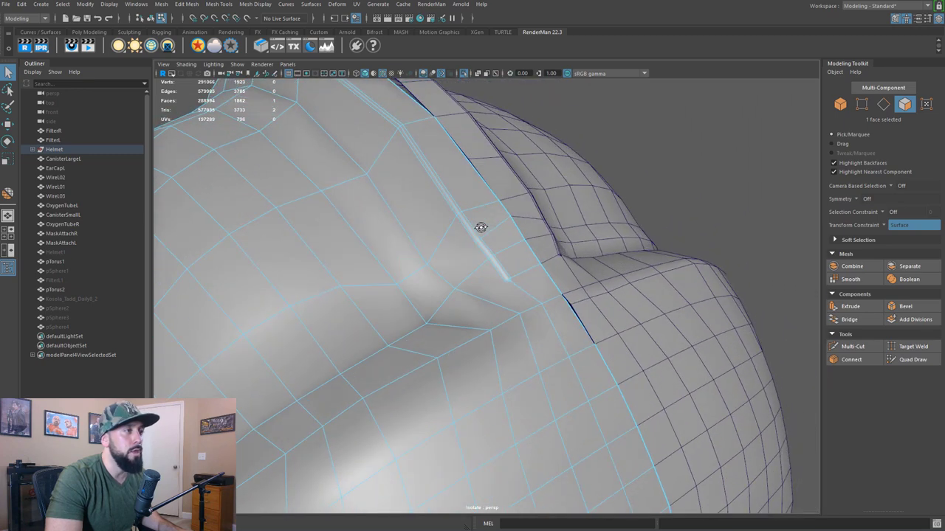
{"action": "left_click", "coordinate": [504, 299], "text": "shift"}
{"action": "left_click", "coordinate": [458, 257], "text": "shift"}
{"action": "left_click", "coordinate": [396, 180], "text": "shift"}
{"action": "scroll", "coordinate": [400, 213], "scroll_direction": "down", "scroll_amount": 5}
{"action": "left_click_drag", "start_coordinate": [401, 213], "coordinate": [443, 218], "text": "alt"}
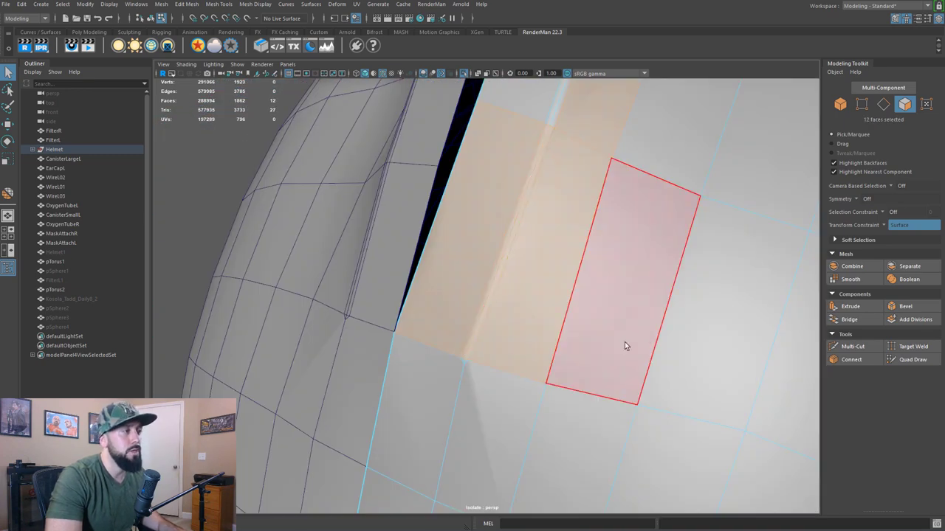
{"action": "key", "text": "Delete"}
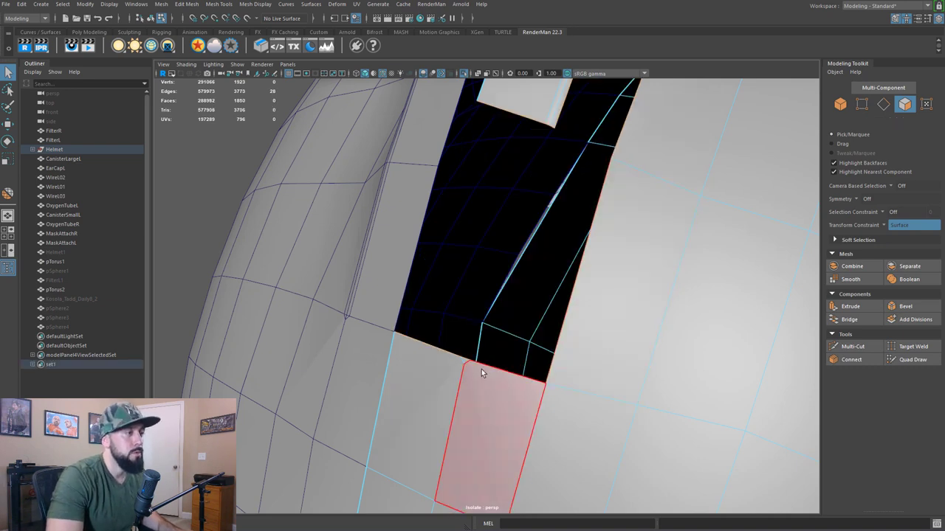
- Delete the detached strip of faces remaining from the top of the center ridge
{"action": "key", "text": "F10"}
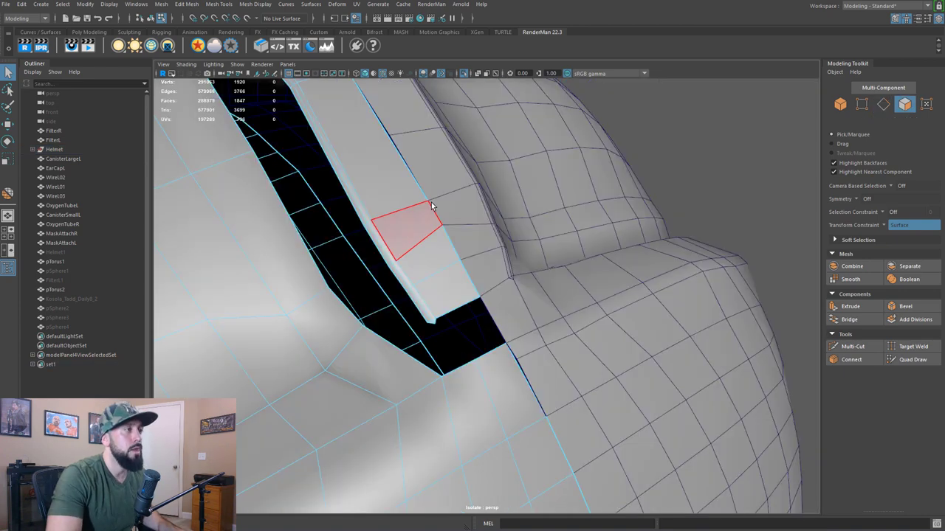
{"action": "double_click", "coordinate": [432, 206]}
{"action": "scroll", "coordinate": [408, 226], "scroll_direction": "down", "scroll_amount": 5}
{"action": "key", "text": "Delete"}
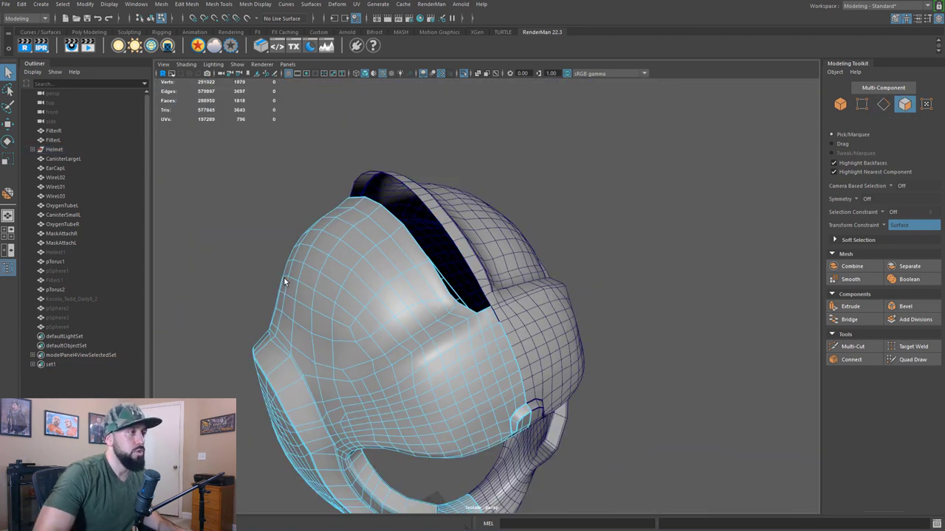
- Turn the transform constraint off and scale the eight border edges along the side of the ridge gap flat on the X axis
{"action": "left_click_drag", "start_coordinate": [363, 273], "coordinate": [431, 288], "text": "alt"}
{"action": "scroll", "coordinate": [430, 248], "scroll_direction": "up", "scroll_amount": 4}
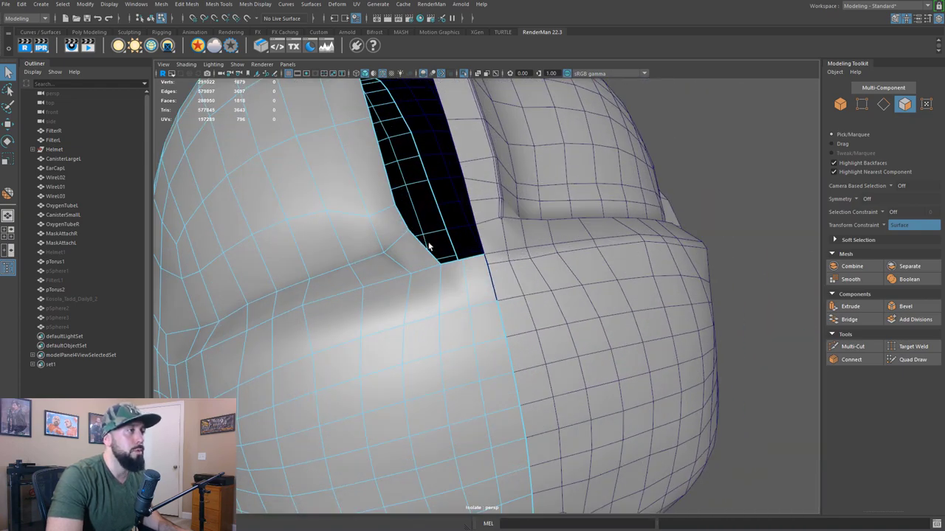
{"action": "middle_click_drag", "start_coordinate": [431, 248], "coordinate": [441, 335], "text": "alt"}
{"action": "left_click_drag", "start_coordinate": [441, 335], "coordinate": [428, 338], "text": "alt"}
{"action": "left_click_drag", "start_coordinate": [369, 288], "coordinate": [555, 262], "text": "alt"}
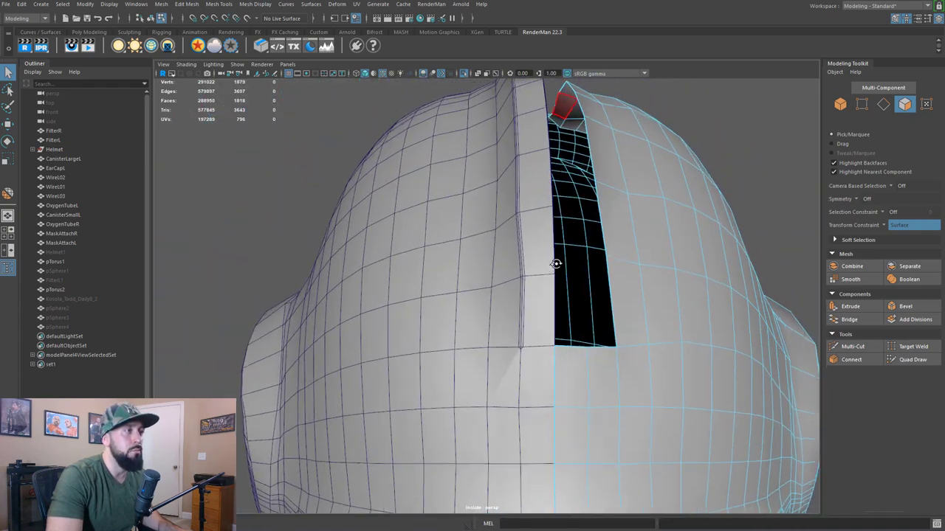
{"action": "left_click_drag", "start_coordinate": [599, 298], "coordinate": [529, 310], "text": "alt"}
{"action": "right_click_drag", "start_coordinate": [526, 302], "coordinate": [526, 276]}
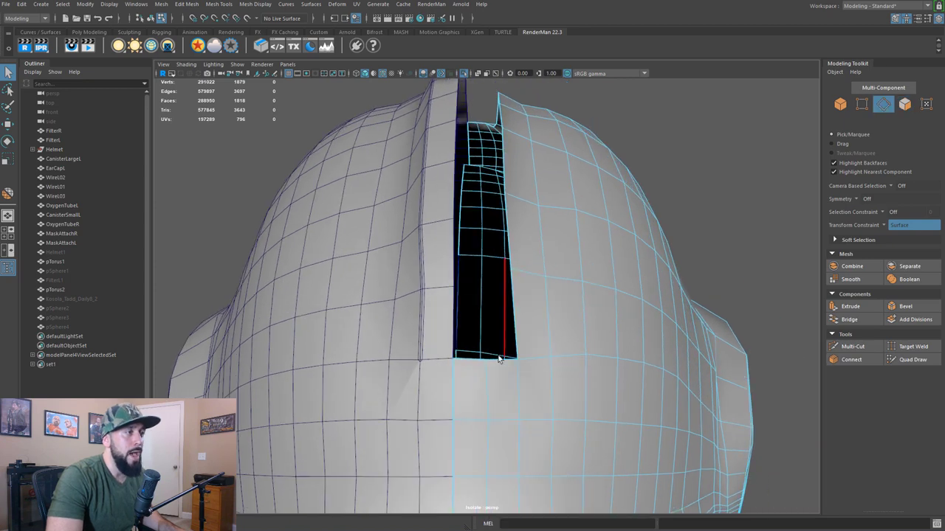
{"action": "left_click", "coordinate": [515, 333]}
{"action": "left_click_drag", "start_coordinate": [402, 380], "coordinate": [378, 376], "text": "alt"}
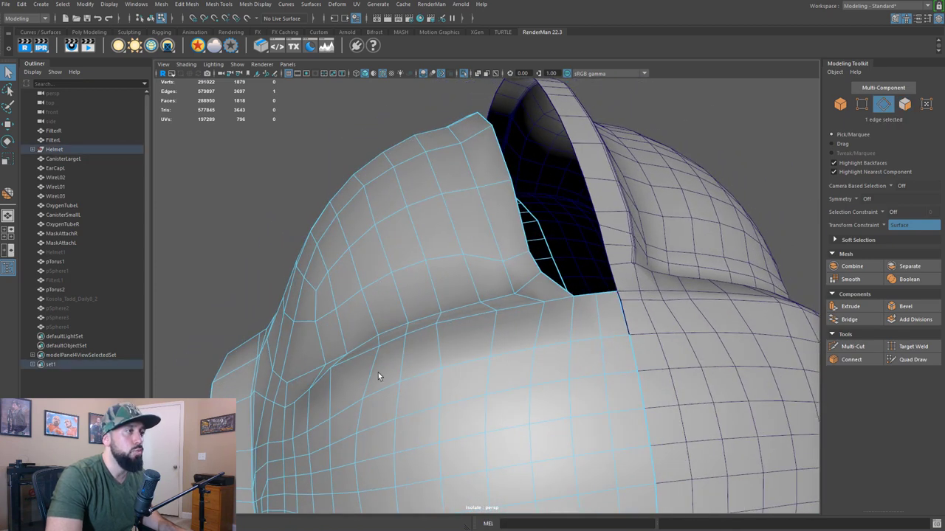
{"action": "left_click_drag", "start_coordinate": [533, 280], "coordinate": [468, 287], "text": "alt"}
{"action": "key", "text": "w"}
{"action": "left_click_drag", "start_coordinate": [510, 258], "coordinate": [464, 286], "text": "alt"}
{"action": "left_click_drag", "start_coordinate": [523, 272], "coordinate": [765, 257], "text": "alt"}
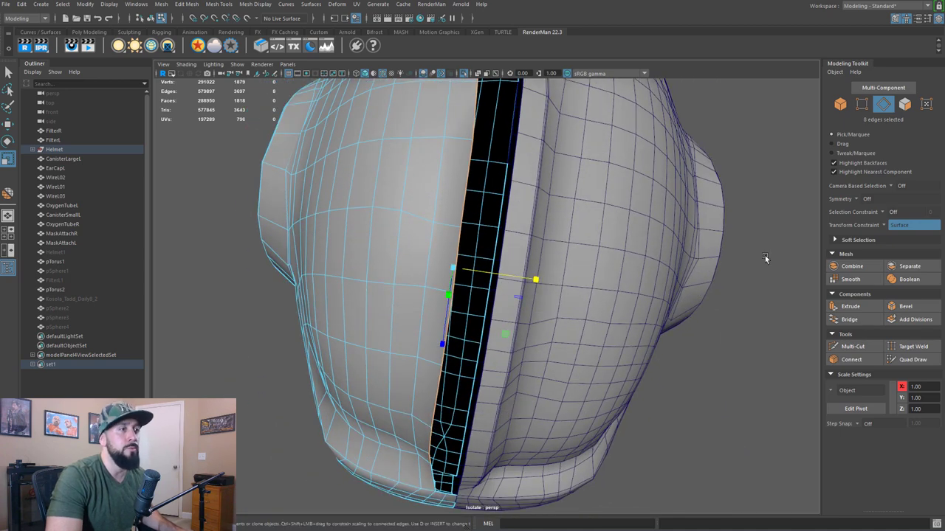
{"action": "left_click", "coordinate": [889, 225]}
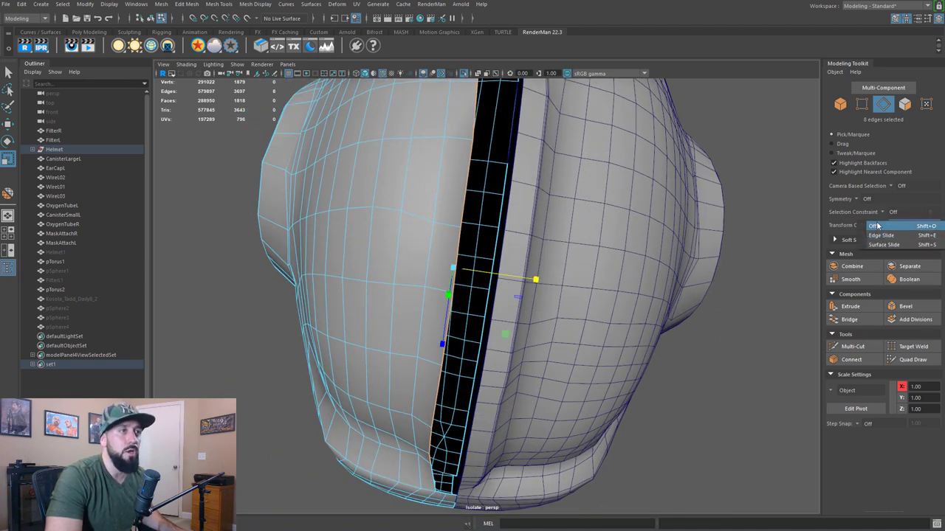
{"action": "left_click", "coordinate": [893, 224]}
{"action": "left_click_drag", "start_coordinate": [620, 217], "coordinate": [517, 323], "text": "alt"}
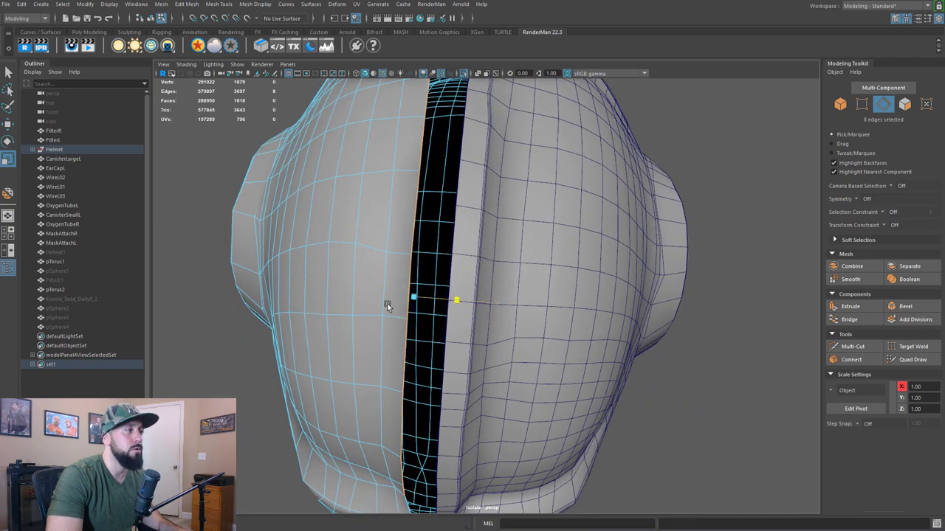
{"action": "left_click_drag", "start_coordinate": [274, 310], "coordinate": [437, 290], "text": "alt"}
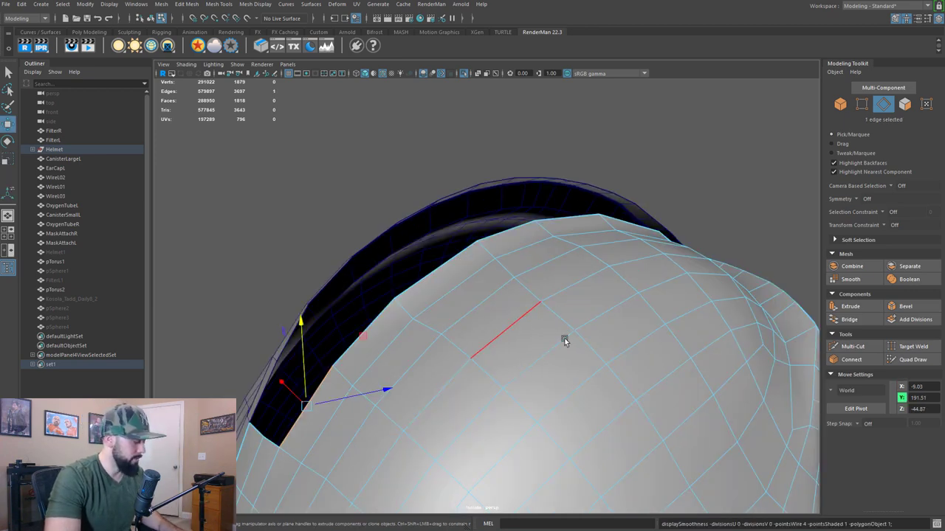
- Extrude the gap's eight side border edges and move the new edges inward and up to X -5.84, Y 208.05
{"action": "left_click_drag", "start_coordinate": [564, 340], "coordinate": [565, 313], "text": "alt"}
{"action": "double_click", "coordinate": [555, 304]}
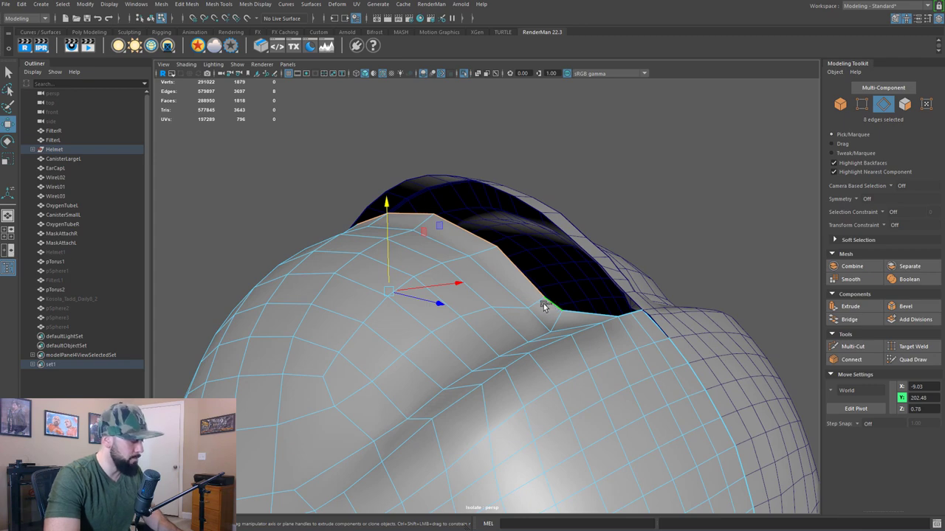
{"action": "key", "text": "ctrl+e"}
{"action": "key", "text": "w"}
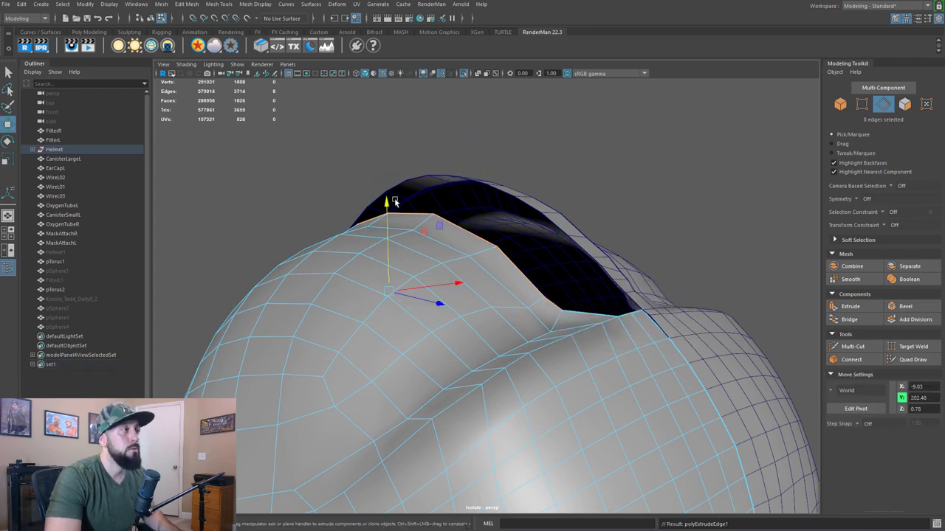
{"action": "left_click_drag", "start_coordinate": [389, 206], "coordinate": [462, 241]}
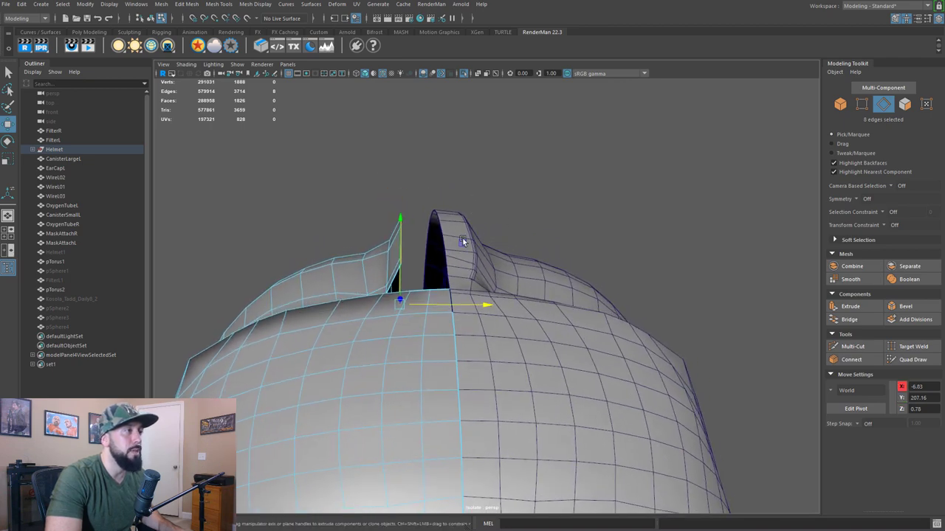
{"action": "left_click_drag", "start_coordinate": [484, 307], "coordinate": [492, 307]}
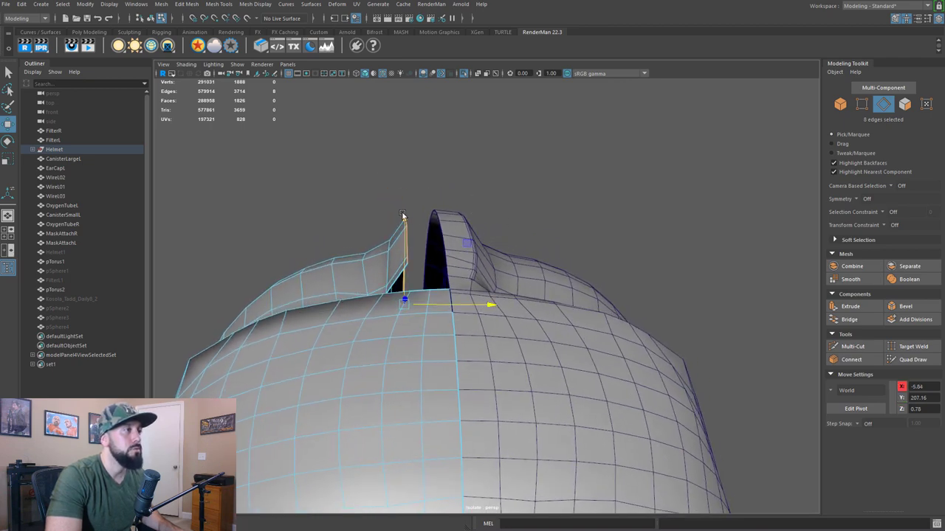
{"action": "left_click_drag", "start_coordinate": [406, 219], "coordinate": [405, 214]}
{"action": "left_click_drag", "start_coordinate": [405, 214], "coordinate": [569, 255], "text": "alt"}
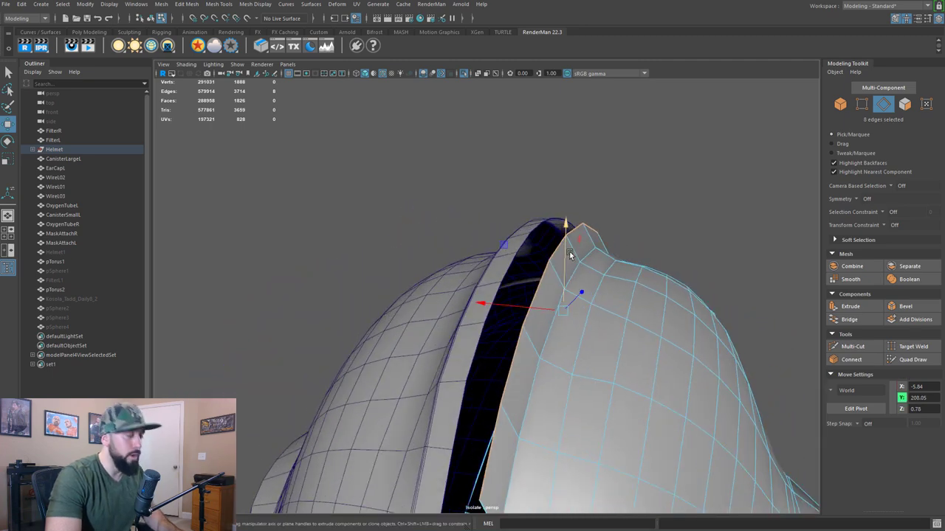
- Extrude the raised border edges again and move them across the gap to X 1.33 as the ridge's top strip
{"action": "key", "text": "ctrl+e"}
{"action": "key", "text": "w"}
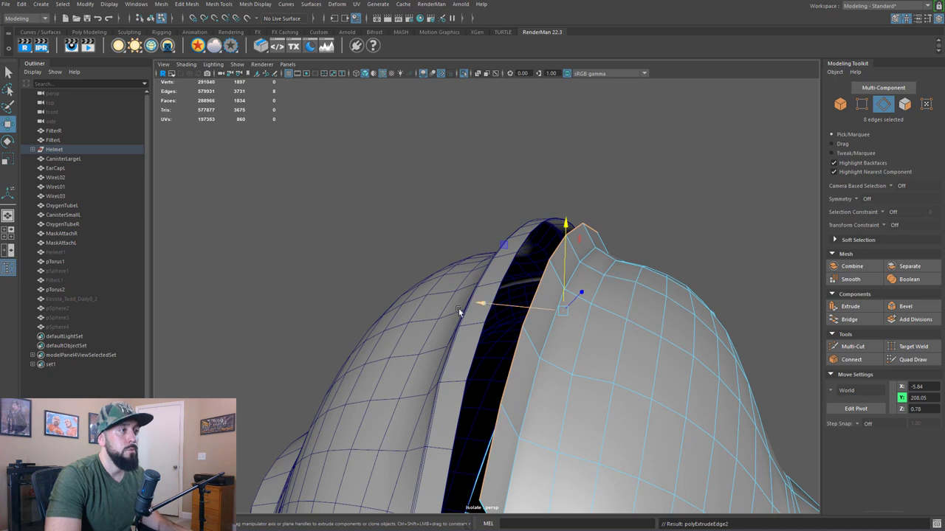
{"action": "left_click_drag", "start_coordinate": [489, 303], "coordinate": [452, 303]}
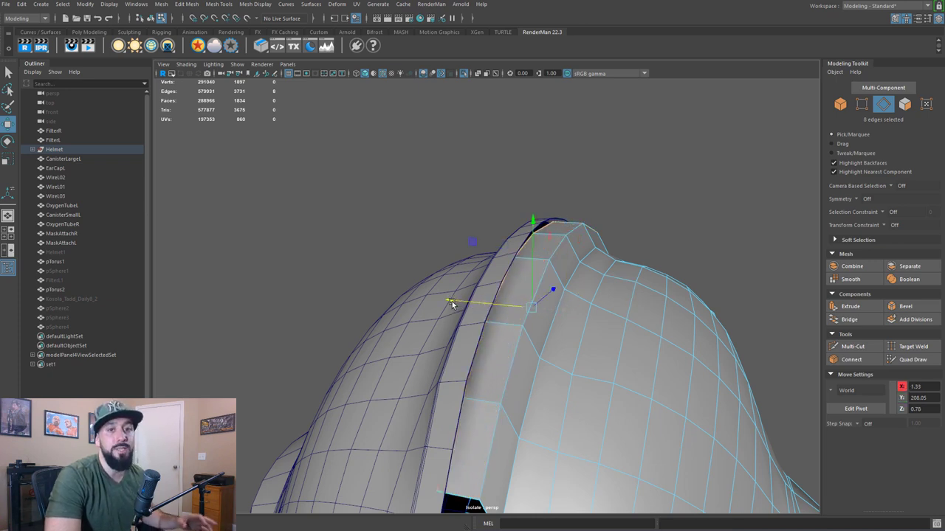
- Raise the border edges of the ridge's top strip and shift them to X -0.18, Y 209.75
{"action": "left_click_drag", "start_coordinate": [595, 362], "coordinate": [461, 179], "text": "alt"}
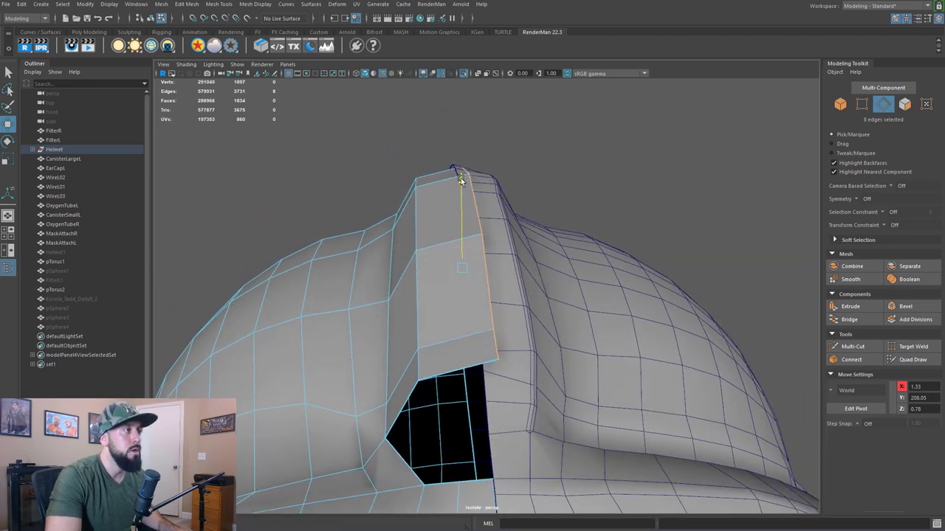
{"action": "left_click_drag", "start_coordinate": [550, 262], "coordinate": [582, 156], "text": "alt"}
{"action": "left_click_drag", "start_coordinate": [463, 238], "coordinate": [493, 220], "text": "alt"}
{"action": "middle_click_drag", "start_coordinate": [494, 220], "coordinate": [447, 278], "text": "alt"}
{"action": "left_click_drag", "start_coordinate": [447, 277], "coordinate": [455, 262], "text": "alt"}
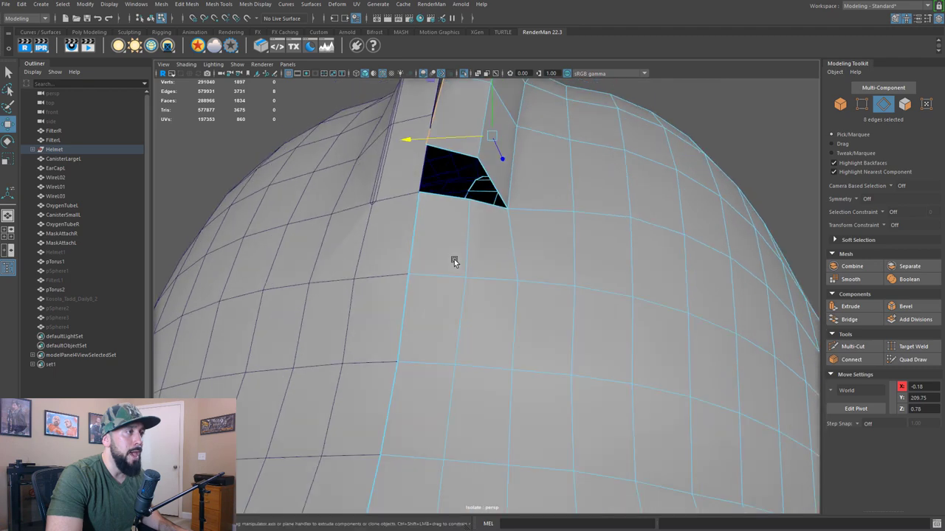
- Delete the edge loop running down the helmet's rear from the middle of the ridge gap's border
{"action": "scroll", "coordinate": [455, 262], "scroll_direction": "down", "scroll_amount": 4}
{"action": "left_click_drag", "start_coordinate": [479, 293], "coordinate": [478, 261], "text": "alt"}
{"action": "scroll", "coordinate": [478, 263], "scroll_direction": "up", "scroll_amount": 5}
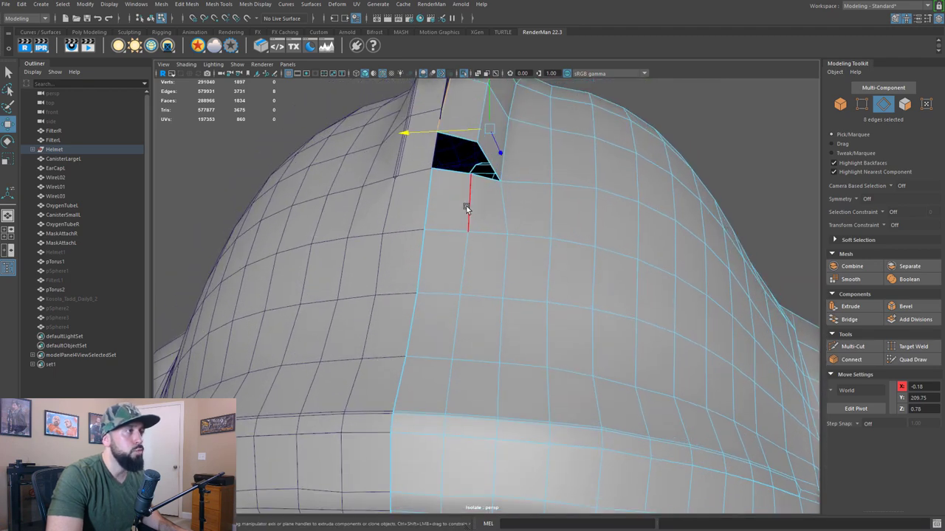
{"action": "left_click", "coordinate": [470, 211]}
{"action": "middle_click_drag", "start_coordinate": [519, 282], "coordinate": [400, 205], "text": "alt"}
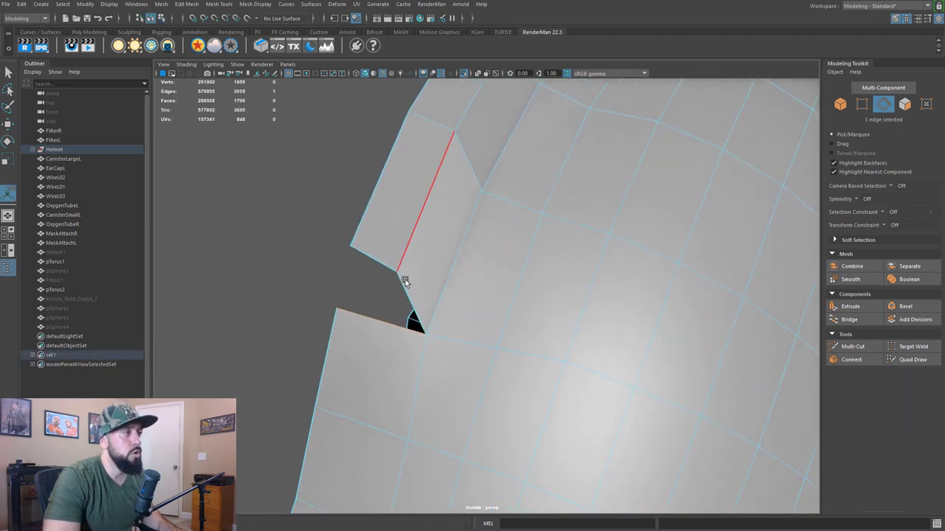
- Bridge the rear end edge of the ridge's top strip to the border edge below it
{"action": "left_click", "coordinate": [372, 321], "text": "shift"}
{"action": "right_click_drag", "start_coordinate": [373, 320], "coordinate": [354, 434], "text": "shift"}
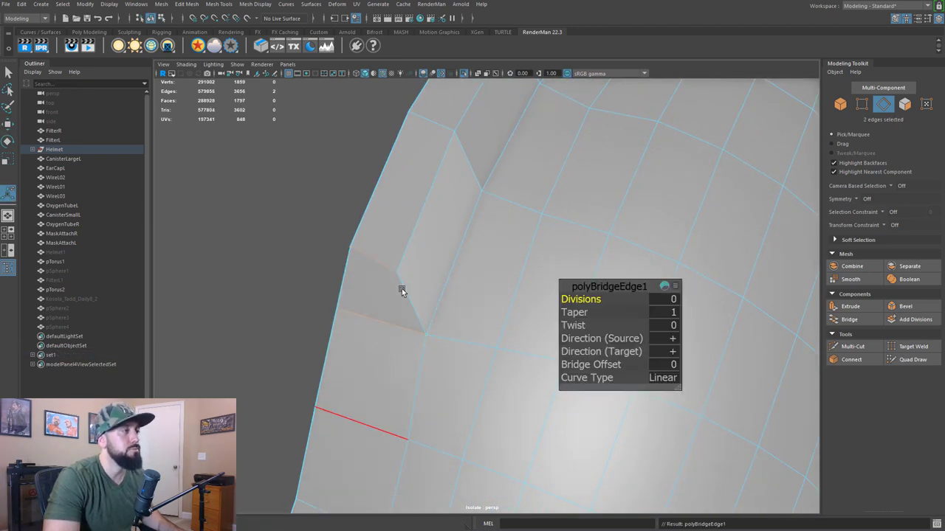
{"action": "right_click_drag", "start_coordinate": [456, 365], "coordinate": [436, 301], "text": "alt"}
- Insert an edge loop along the middle of the ridge's top strip with Multi-Cut, using Edge Flow at 1.00
{"action": "left_click", "coordinate": [367, 251]}
{"action": "left_click_drag", "start_coordinate": [441, 358], "coordinate": [575, 347], "text": "alt"}
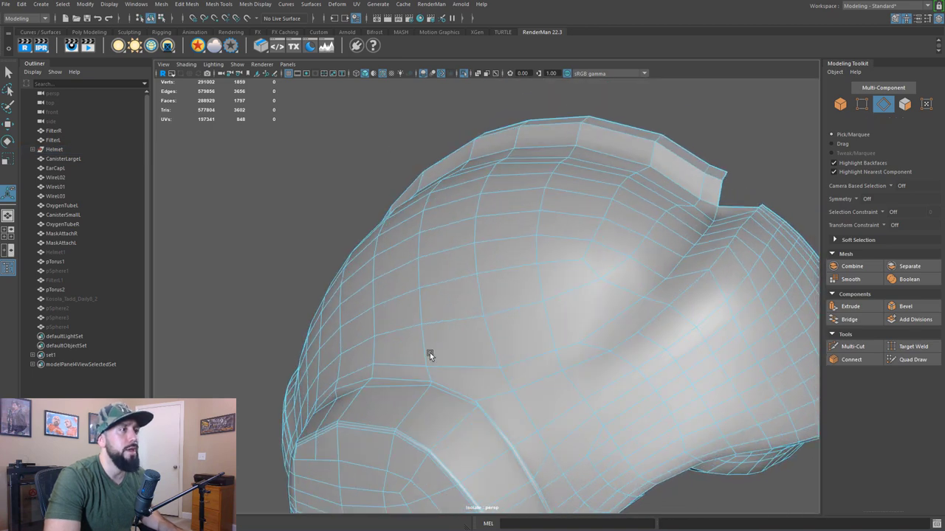
{"action": "middle_click_drag", "start_coordinate": [430, 357], "coordinate": [429, 313], "text": "alt"}
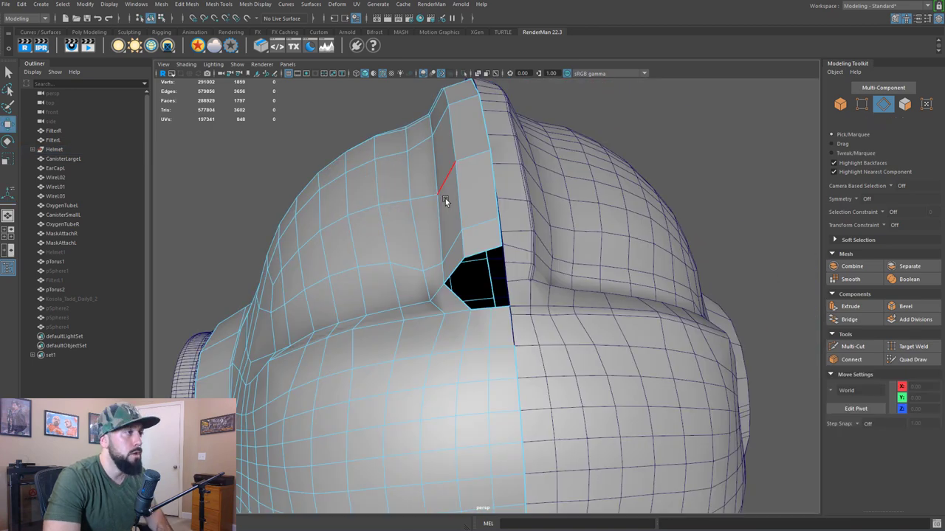
{"action": "scroll", "coordinate": [472, 185], "scroll_direction": "up", "scroll_amount": 2}
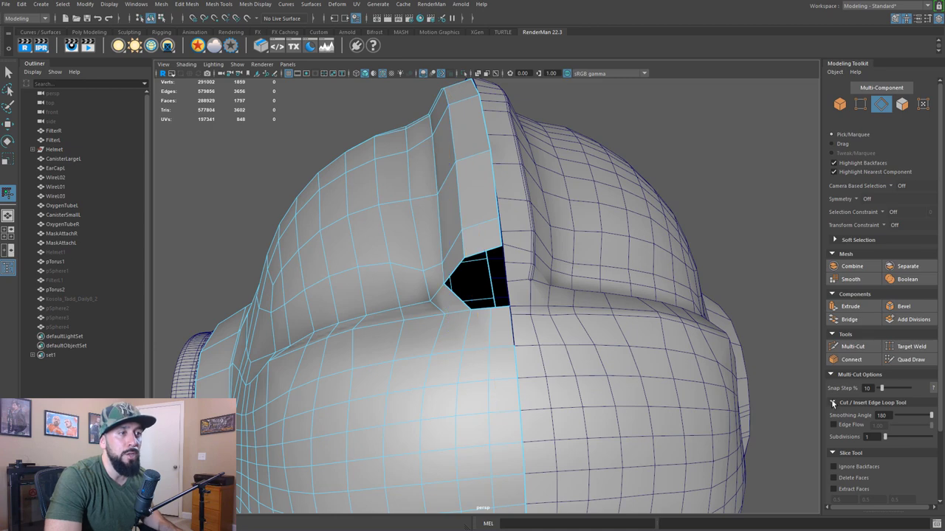
{"action": "left_click_drag", "start_coordinate": [322, 268], "coordinate": [490, 226], "text": "alt"}
{"action": "left_click", "coordinate": [495, 187], "text": "ctrl"}
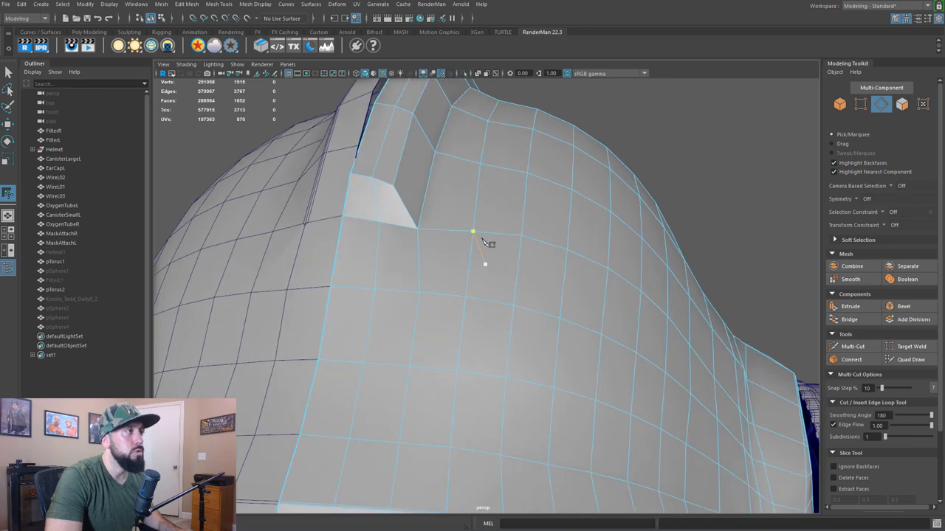
- Bridge the two front end edges of the ridge's top strip to the two border edges across the gap
{"action": "left_click_drag", "start_coordinate": [484, 241], "coordinate": [424, 315], "text": "alt"}
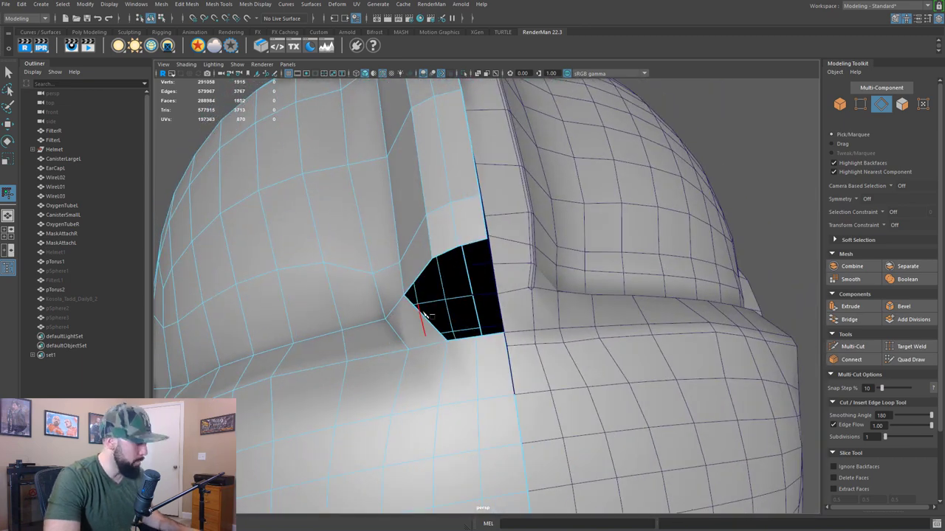
{"action": "key", "text": "q"}
{"action": "left_click", "coordinate": [473, 248]}
{"action": "left_click", "coordinate": [487, 336], "text": "shift"}
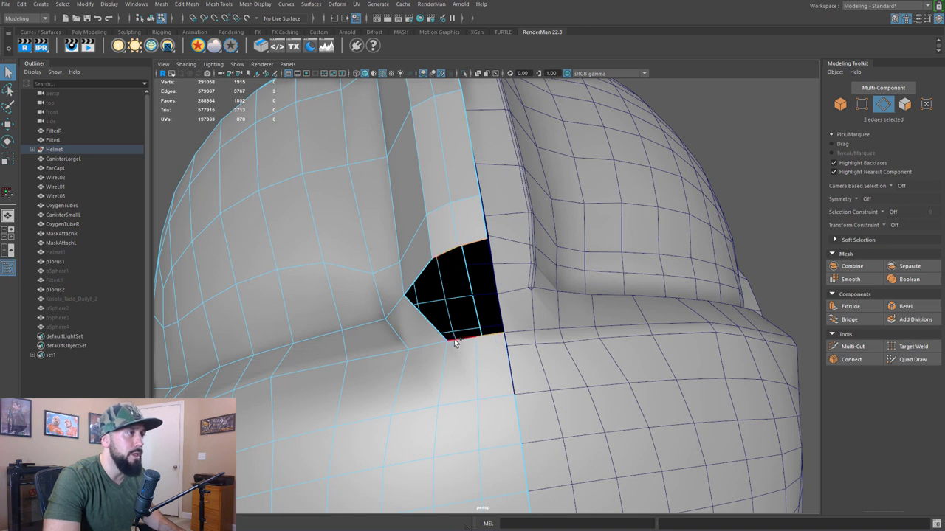
{"action": "right_click", "coordinate": [459, 233], "text": "shift"}
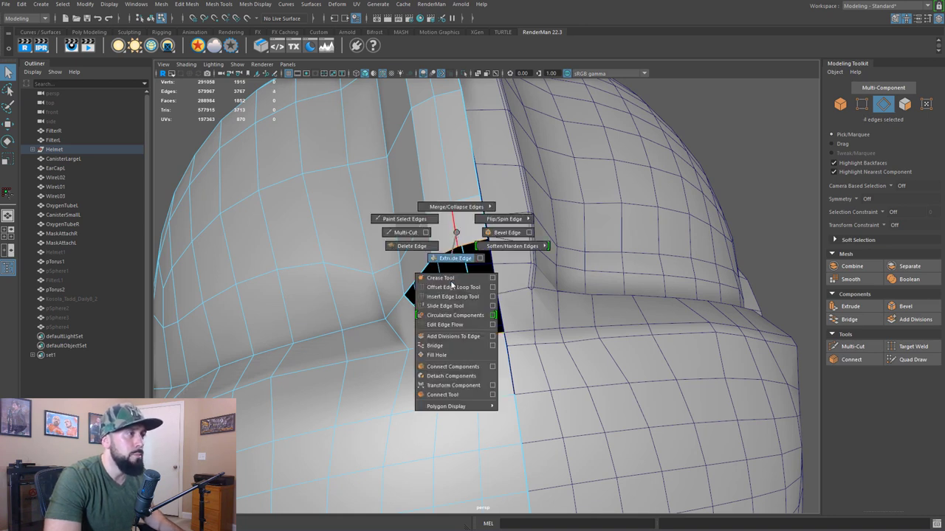
{"action": "left_click", "coordinate": [435, 345]}
{"action": "mouse_move", "coordinate": [466, 254]}
{"action": "left_mouse_down", "text": "alt"}
{"action": "mouse_move", "coordinate": [480, 246]}
{"action": "mouse_move", "coordinate": [453, 245]}
{"action": "left_mouse_up", "text": "alt"}
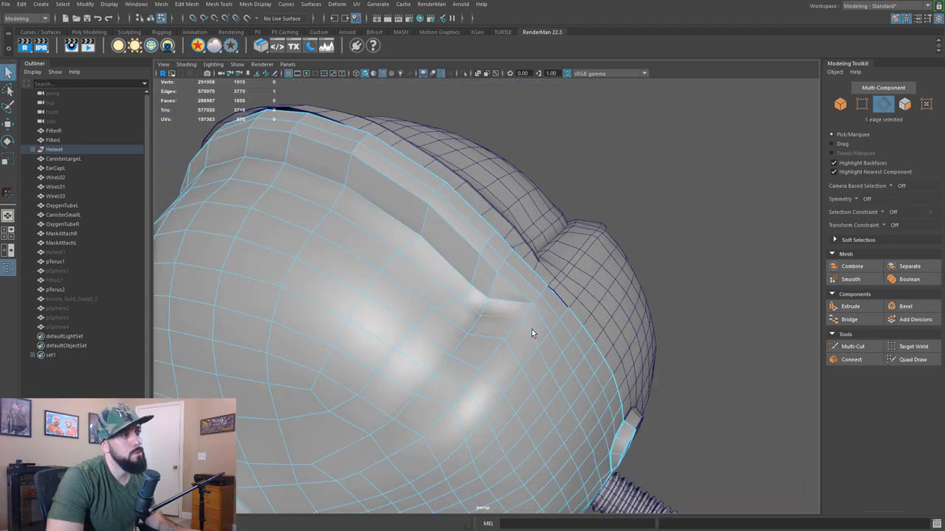
- Slide the cross edges near the ridge's front end, on its top and beside its base, backward with the Edge transform constraint
{"action": "left_click_drag", "start_coordinate": [531, 329], "coordinate": [471, 290], "text": "alt"}
{"action": "scroll", "coordinate": [465, 299], "scroll_direction": "up", "scroll_amount": 3}
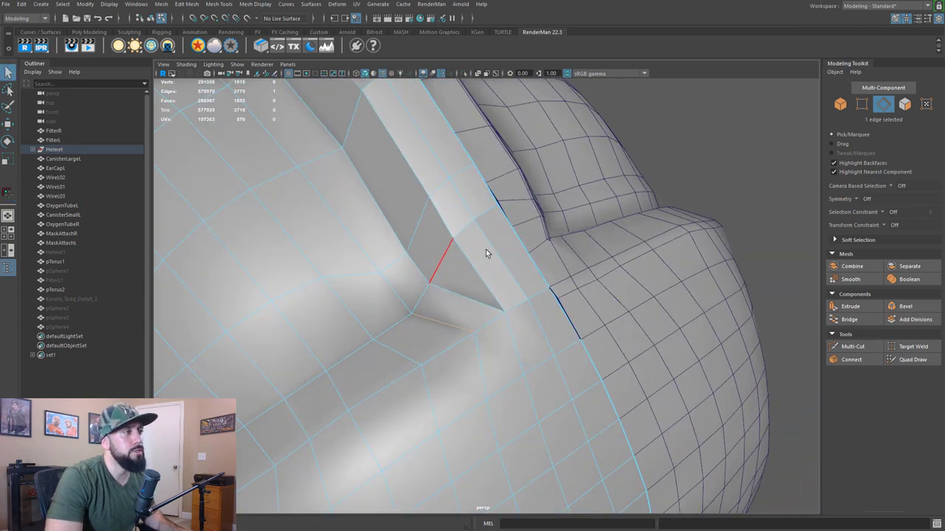
{"action": "left_click_drag", "start_coordinate": [409, 275], "coordinate": [502, 196], "text": "alt"}
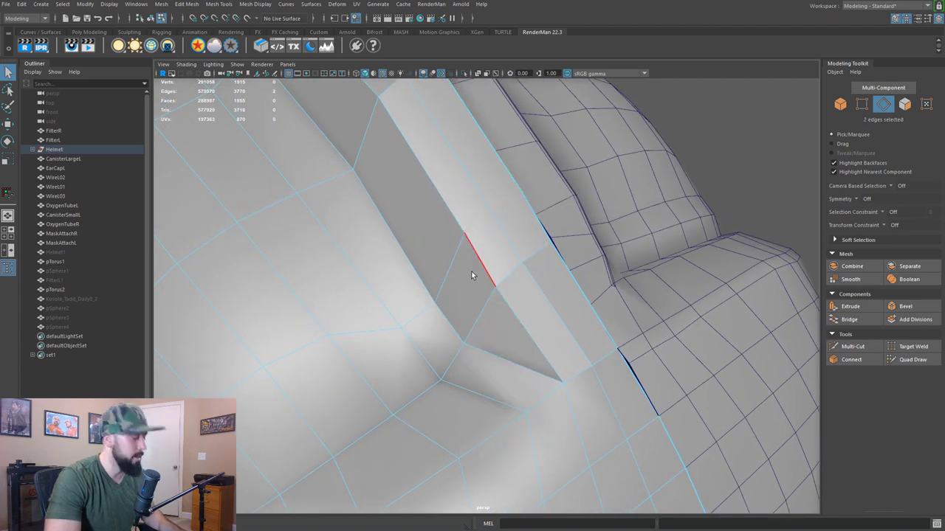
{"action": "key", "text": "w"}
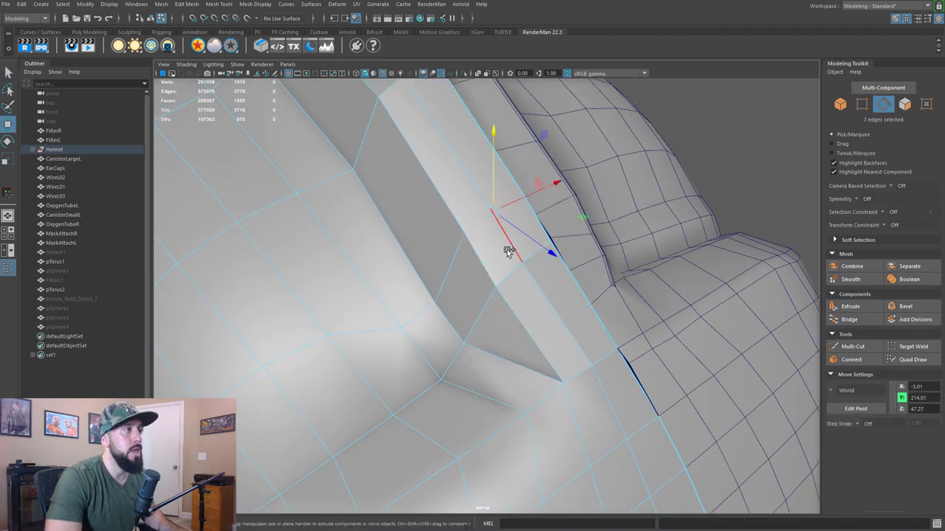
{"action": "key", "text": "ctrl+shift"}
{"action": "left_click_drag", "start_coordinate": [488, 213], "coordinate": [474, 184]}
{"action": "left_click", "coordinate": [417, 313]}
{"action": "left_click_drag", "start_coordinate": [419, 317], "coordinate": [403, 284]}
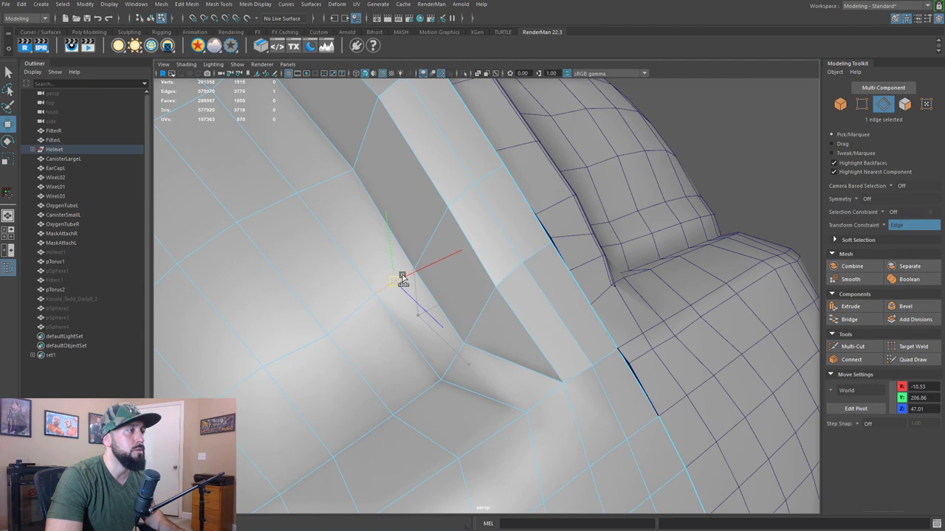
- Reposition edges and vertices around the ridge's front end to even out the faces, using the Surface transform constraint
{"action": "left_click_drag", "start_coordinate": [326, 338], "coordinate": [473, 194], "text": "alt"}
{"action": "right_click_drag", "start_coordinate": [472, 185], "coordinate": [468, 197]}
{"action": "left_click", "coordinate": [468, 197], "text": "shift"}
{"action": "left_click_drag", "start_coordinate": [464, 200], "coordinate": [438, 198]}
{"action": "key", "text": "F9"}
{"action": "left_click", "coordinate": [437, 295]}
{"action": "left_click_drag", "start_coordinate": [439, 297], "coordinate": [419, 280]}
{"action": "left_click", "coordinate": [398, 329]}
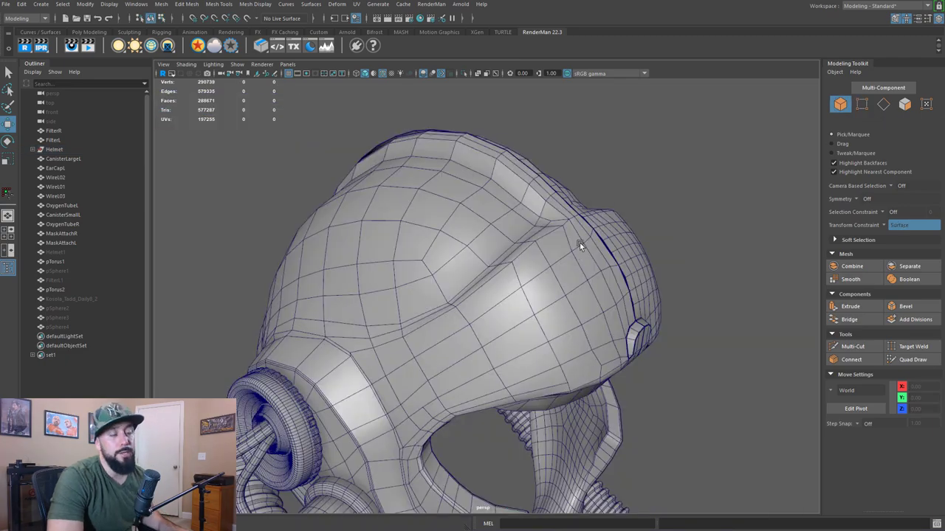
- Examine the topology around the ridge's front end and along the brow crease to the helmet's side
{"action": "left_click_drag", "start_coordinate": [502, 235], "coordinate": [425, 264], "text": "alt"}
{"action": "scroll", "coordinate": [425, 264], "scroll_direction": "up", "scroll_amount": 3}
{"action": "middle_click_drag", "start_coordinate": [426, 265], "coordinate": [439, 227], "text": "alt"}
{"action": "left_click_drag", "start_coordinate": [439, 228], "coordinate": [564, 365], "text": "alt"}
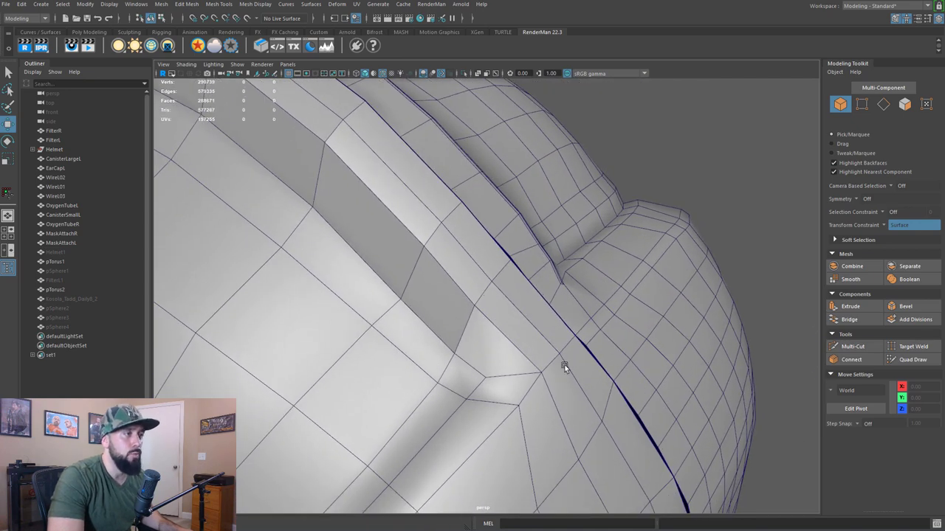
{"action": "right_click_drag", "start_coordinate": [498, 344], "coordinate": [452, 266], "text": "alt"}
{"action": "left_click_drag", "start_coordinate": [337, 448], "coordinate": [505, 304], "text": "alt"}
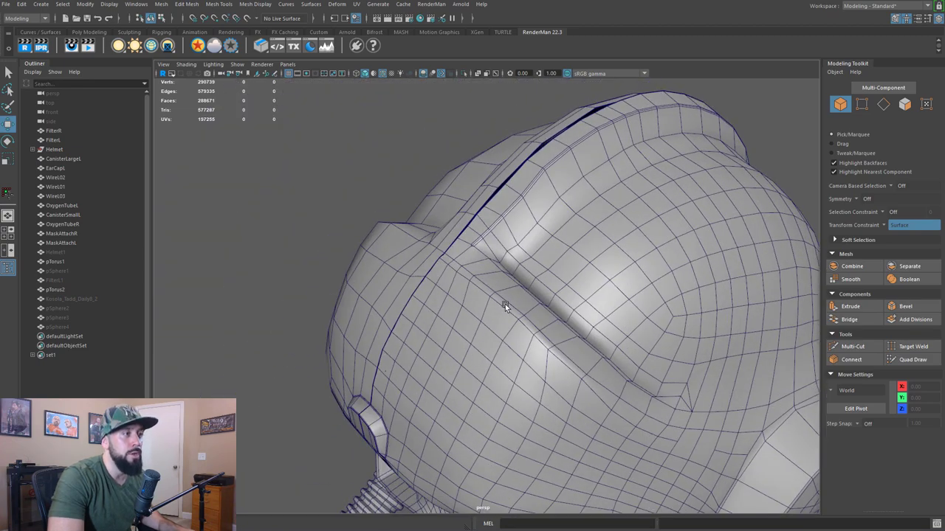
{"action": "right_click_drag", "start_coordinate": [505, 304], "coordinate": [482, 295], "text": "alt"}
{"action": "left_click_drag", "start_coordinate": [483, 295], "coordinate": [443, 295], "text": "alt"}
{"action": "middle_click_drag", "start_coordinate": [443, 294], "coordinate": [192, 167], "text": "alt"}
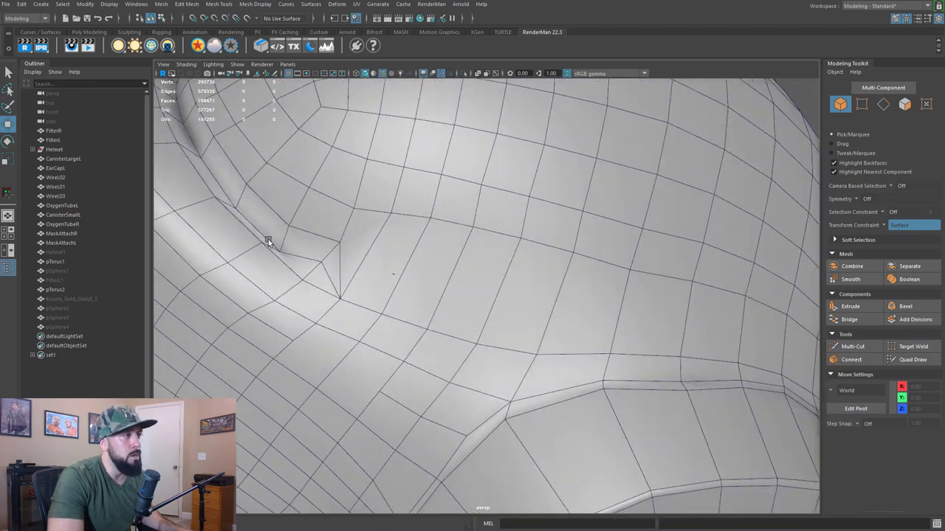
- Preview the helmet half smoothed, turn off the wireframe overlay on shaded objects, and return the helmet to its unsmoothed display
{"action": "left_click", "coordinate": [351, 262]}
{"action": "key", "text": "f"}
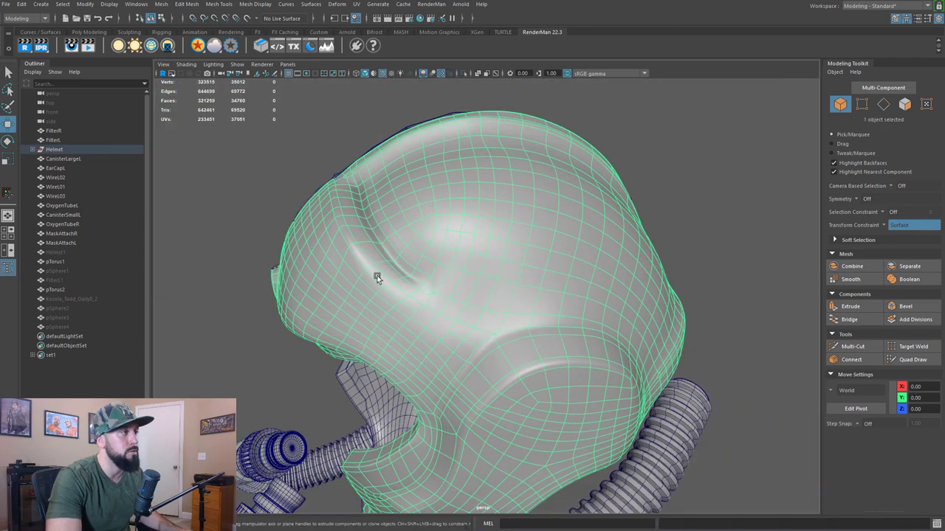
{"action": "left_click", "coordinate": [696, 114]}
{"action": "scroll", "coordinate": [612, 243], "scroll_direction": "down", "scroll_amount": 5}
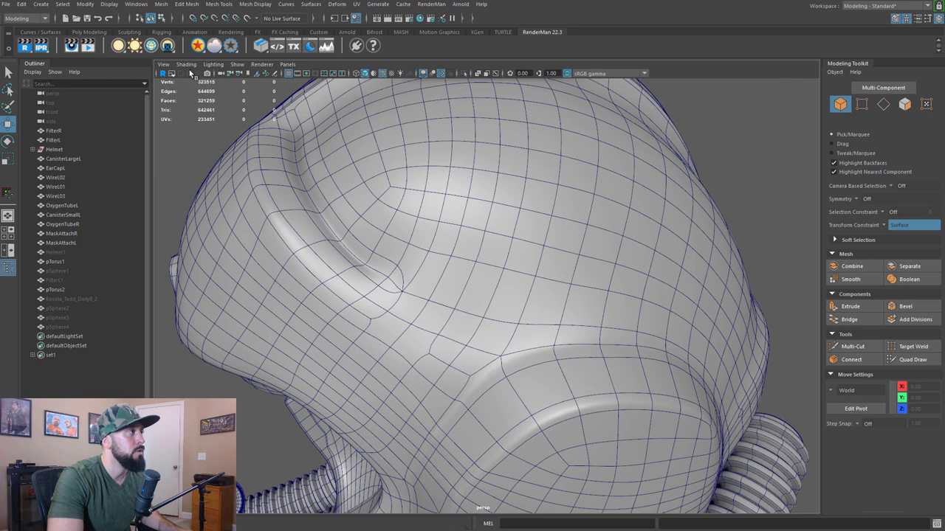
{"action": "left_click", "coordinate": [395, 288]}
{"action": "scroll", "coordinate": [394, 289], "scroll_direction": "down", "scroll_amount": 5}
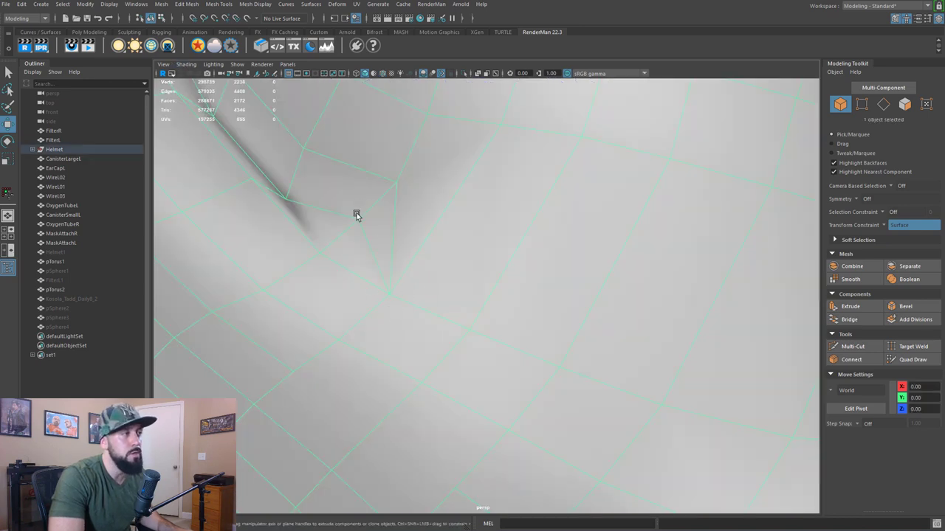
{"action": "scroll", "coordinate": [438, 270], "scroll_direction": "up", "scroll_amount": 5}
{"action": "left_click_drag", "start_coordinate": [483, 241], "coordinate": [599, 242], "text": "alt"}
{"action": "scroll", "coordinate": [598, 242], "scroll_direction": "down", "scroll_amount": 5}
{"action": "left_click", "coordinate": [451, 308]}
{"action": "left_click_drag", "start_coordinate": [451, 307], "coordinate": [464, 302], "text": "alt"}
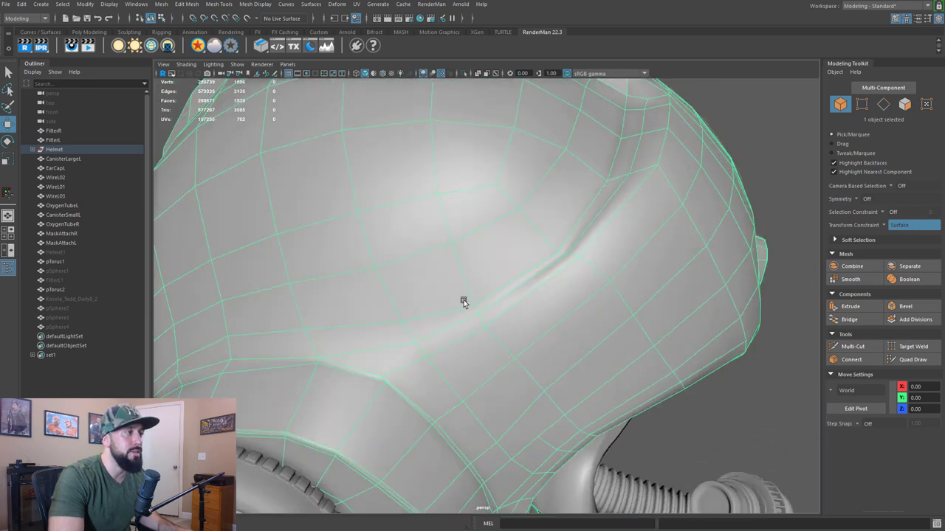
- Display the helmet half smoothed and examine the shading of the ridge and brow crease from several angles
{"action": "key", "text": "3"}
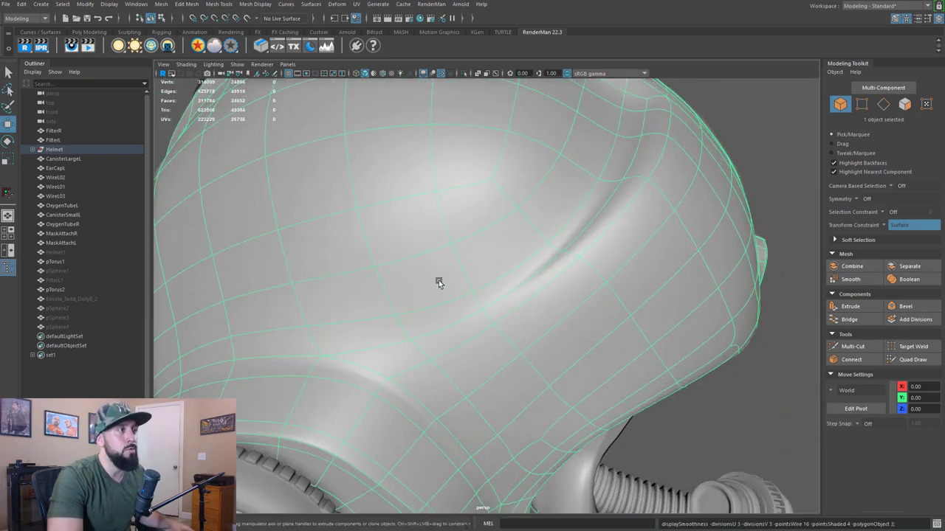
{"action": "left_click", "coordinate": [717, 122]}
{"action": "scroll", "coordinate": [508, 203], "scroll_direction": "down", "scroll_amount": 3}
{"action": "left_click_drag", "start_coordinate": [507, 203], "coordinate": [495, 225], "text": "alt"}
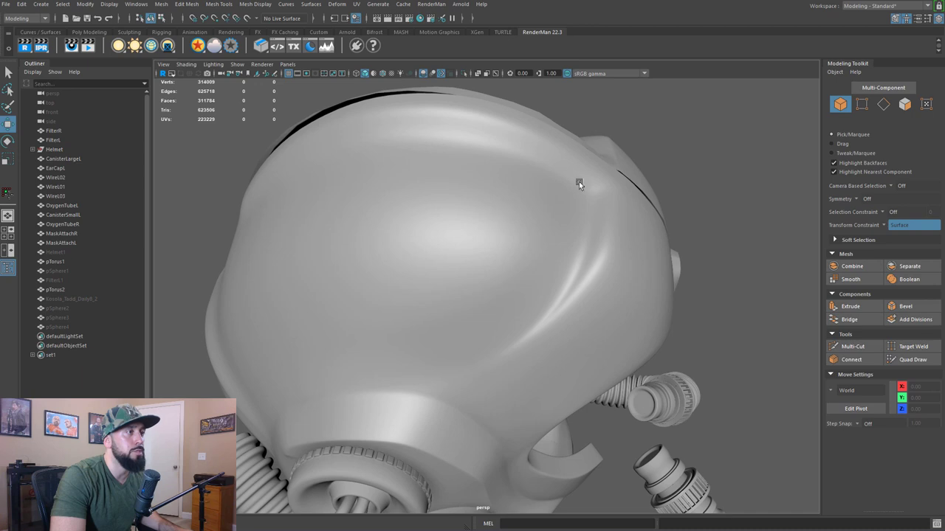
{"action": "left_click_drag", "start_coordinate": [554, 318], "coordinate": [526, 232], "text": "alt"}
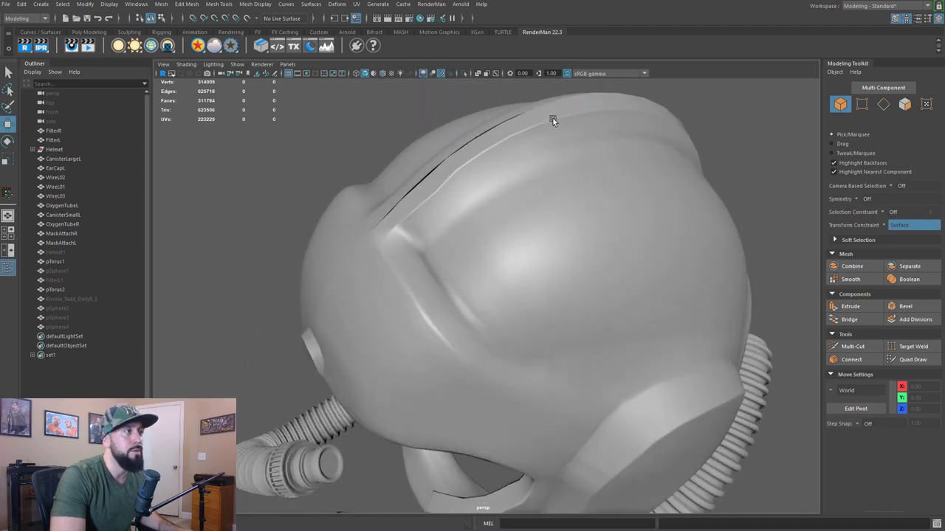
{"action": "left_click_drag", "start_coordinate": [526, 358], "coordinate": [495, 266], "text": "alt"}
{"action": "left_click", "coordinate": [525, 224]}
{"action": "scroll", "coordinate": [524, 222], "scroll_direction": "up", "scroll_amount": 3}
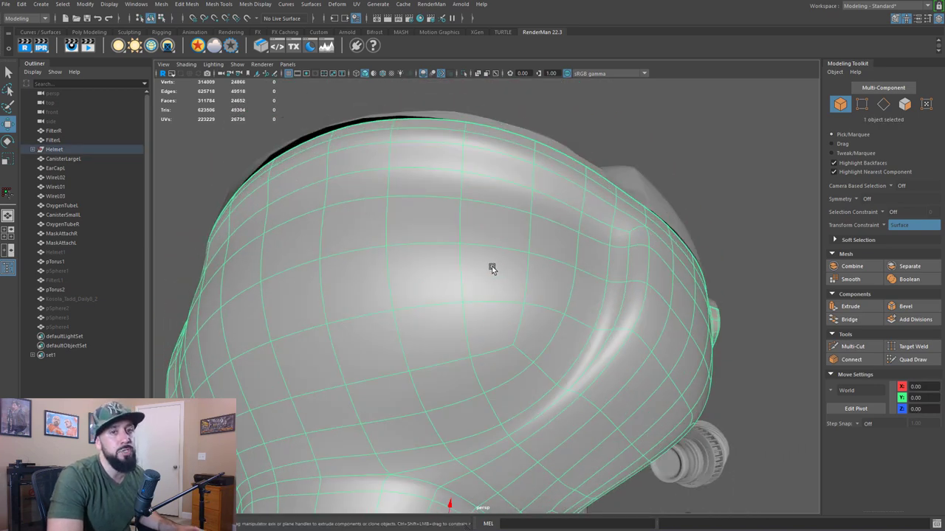
- Return to the unsmoothed mesh and insert a supporting edge loop along the ridge's top close to its outer edge with Multi-Cut
{"action": "scroll", "coordinate": [491, 267], "scroll_direction": "down", "scroll_amount": 3}
{"action": "left_click_drag", "start_coordinate": [546, 296], "coordinate": [449, 222], "text": "alt"}
{"action": "scroll", "coordinate": [405, 221], "scroll_direction": "up", "scroll_amount": 2}
{"action": "left_click_drag", "start_coordinate": [407, 245], "coordinate": [511, 223], "text": "alt"}
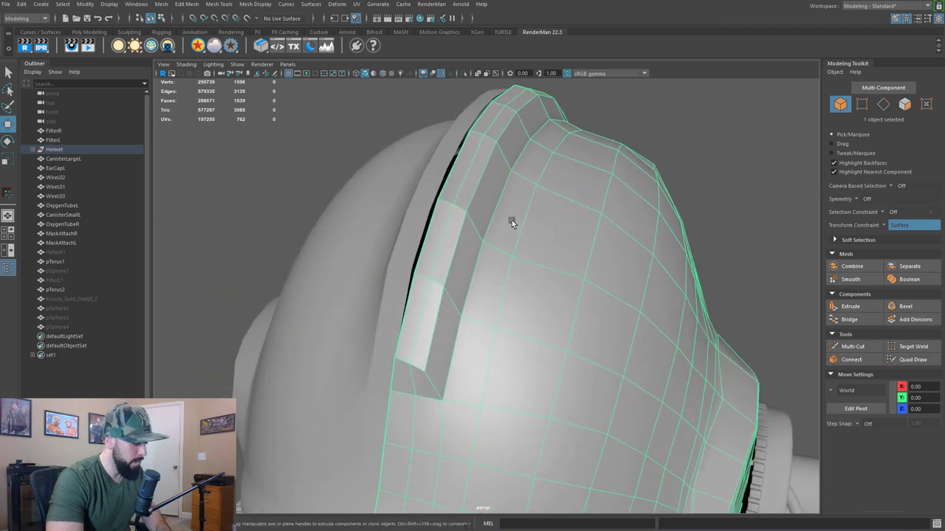
{"action": "key", "text": "ctrl+shift+x"}
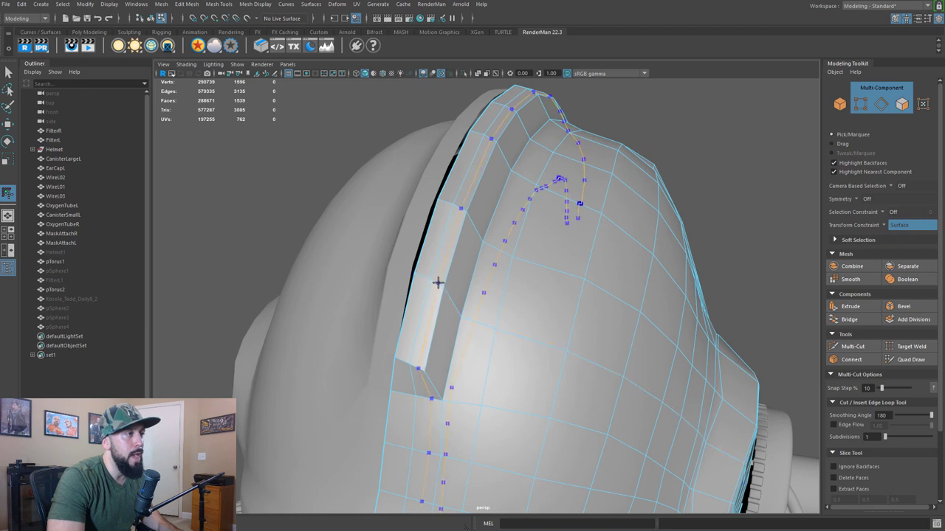
{"action": "left_click", "coordinate": [440, 354], "text": "ctrl"}
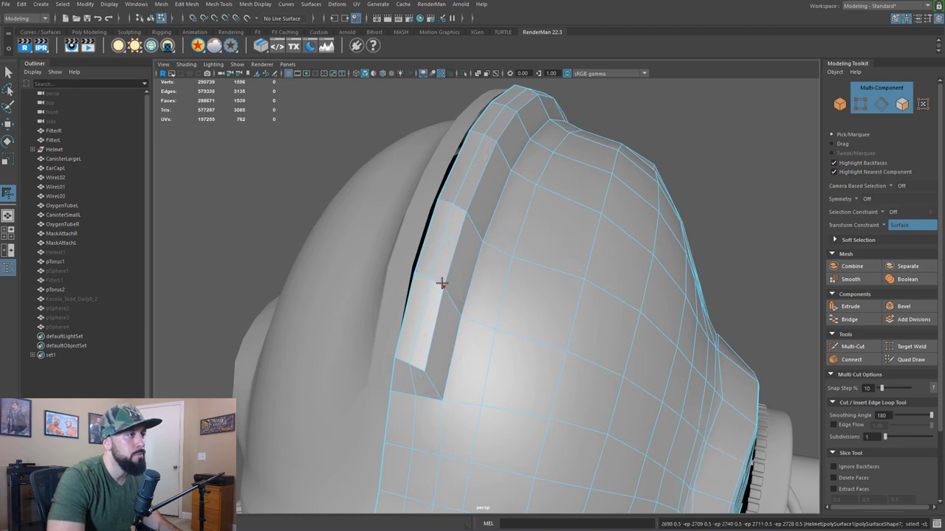
{"action": "scroll", "coordinate": [445, 291], "scroll_direction": "up", "scroll_amount": 5}
{"action": "left_click", "coordinate": [370, 270], "text": "ctrl"}
- Insert a supporting edge loop across the ridge's rear end, running around the side of the helmet
{"action": "middle_click_drag", "start_coordinate": [355, 386], "coordinate": [446, 178], "text": "alt"}
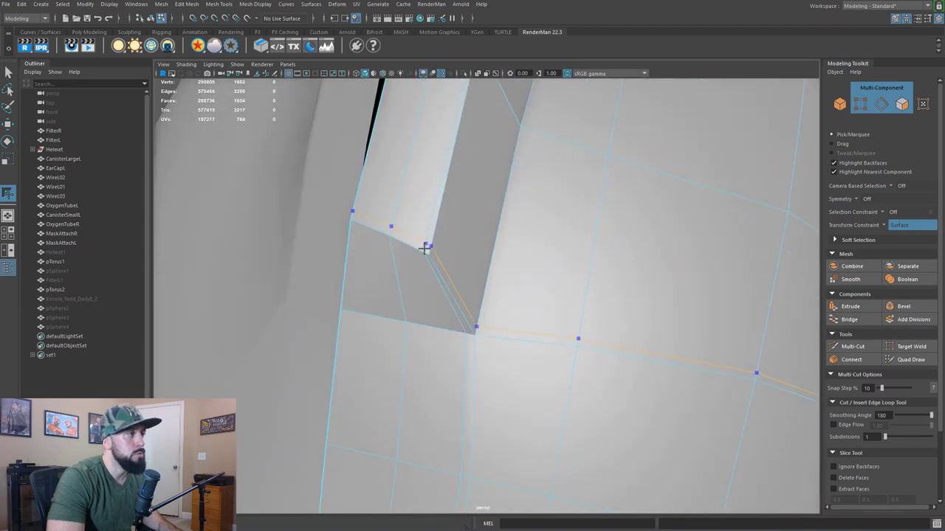
{"action": "left_click", "coordinate": [425, 251], "text": "ctrl"}
{"action": "scroll", "coordinate": [462, 316], "scroll_direction": "down", "scroll_amount": 5}
{"action": "scroll", "coordinate": [485, 306], "scroll_direction": "up", "scroll_amount": 4}
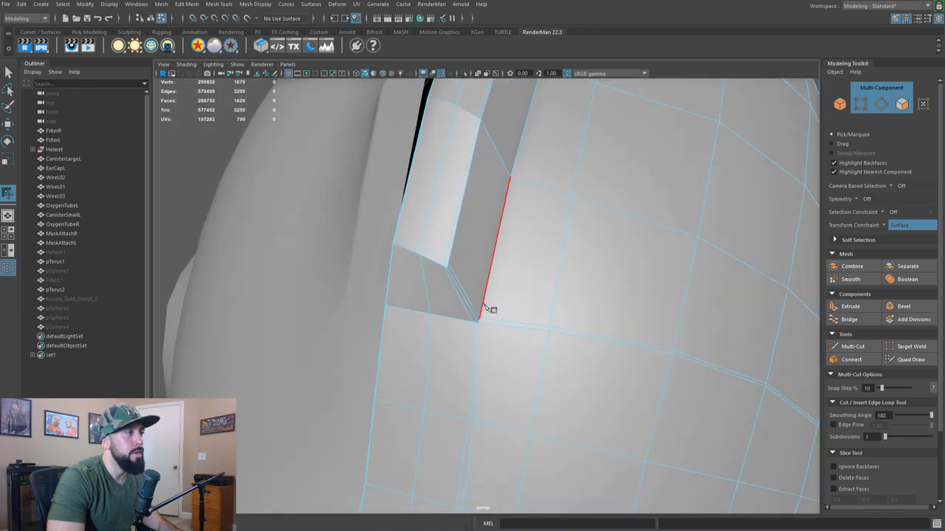
{"action": "scroll", "coordinate": [578, 232], "scroll_direction": "down", "scroll_amount": 5}
{"action": "left_click_drag", "start_coordinate": [608, 274], "coordinate": [558, 274], "text": "alt"}
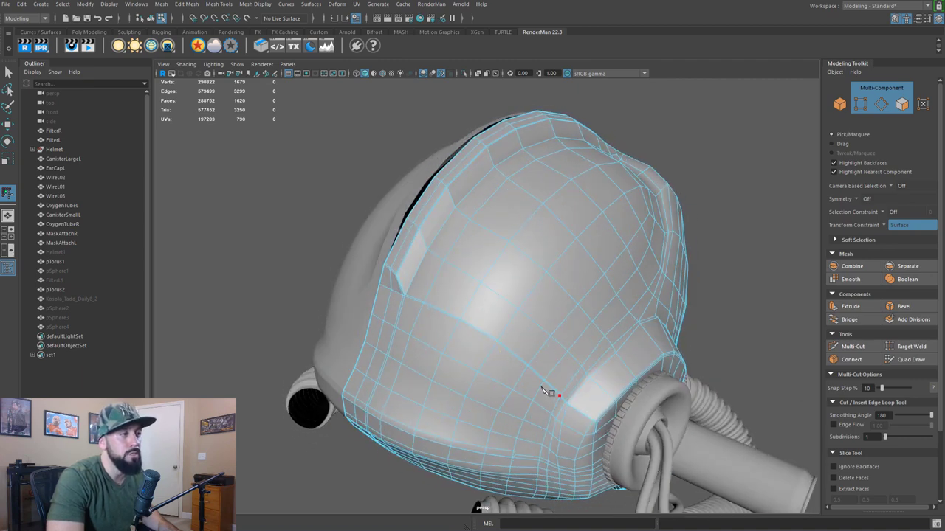
- Insert a supporting edge loop along the outer edge of the brow crease and the ridge's side with Multi-Cut
{"action": "scroll", "coordinate": [452, 347], "scroll_direction": "up", "scroll_amount": 3}
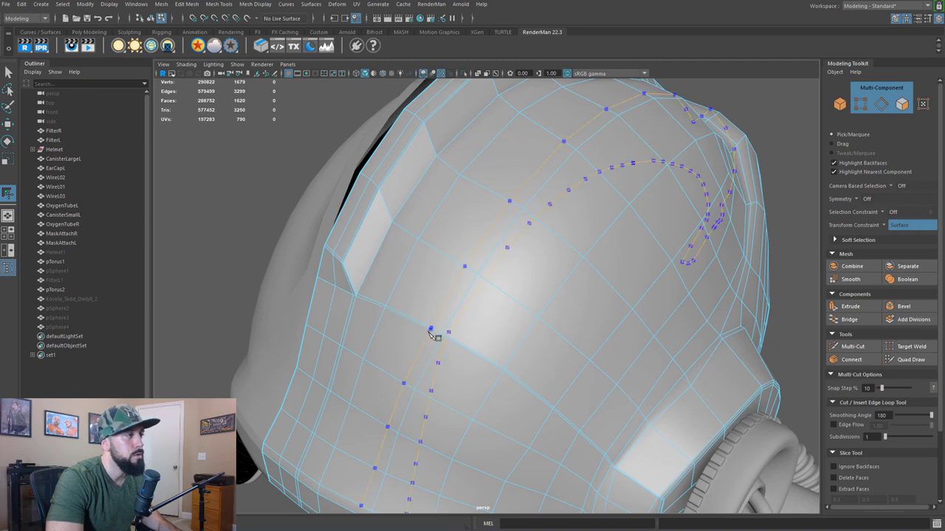
{"action": "left_click_drag", "start_coordinate": [429, 333], "coordinate": [454, 328], "text": "alt"}
{"action": "left_click_drag", "start_coordinate": [319, 338], "coordinate": [607, 334], "text": "alt"}
{"action": "key", "text": "ctrl"}
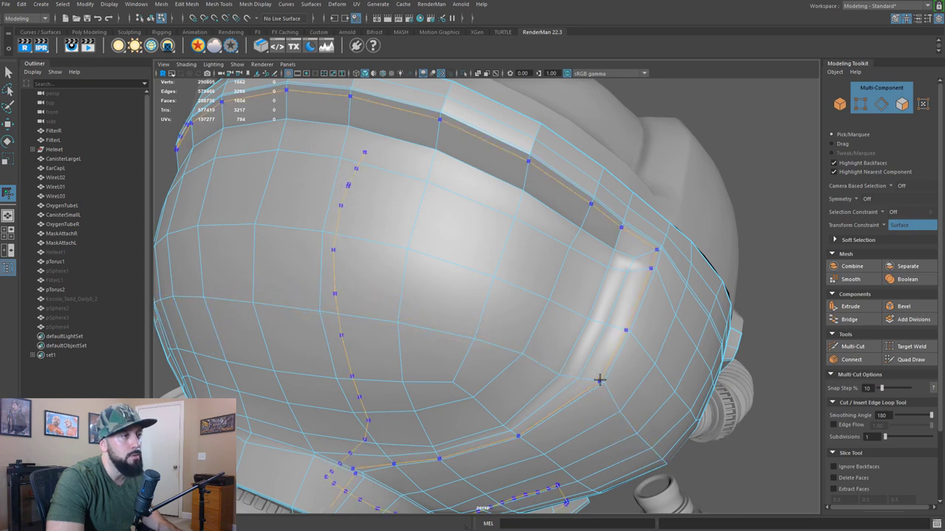
{"action": "left_click", "coordinate": [602, 379], "text": "ctrl"}
{"action": "scroll", "coordinate": [597, 373], "scroll_direction": "up", "scroll_amount": 5}
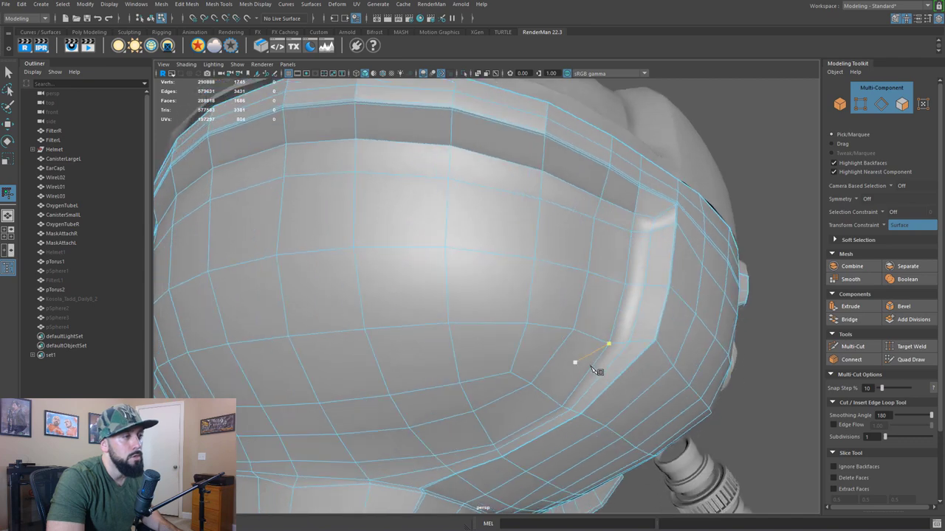
- Insert a second supporting edge loop along the inner edge of the brow crease, following it around the side of the helmet
{"action": "left_click_drag", "start_coordinate": [670, 316], "coordinate": [378, 211], "text": "alt"}
{"action": "left_click_drag", "start_coordinate": [423, 291], "coordinate": [645, 259], "text": "alt"}
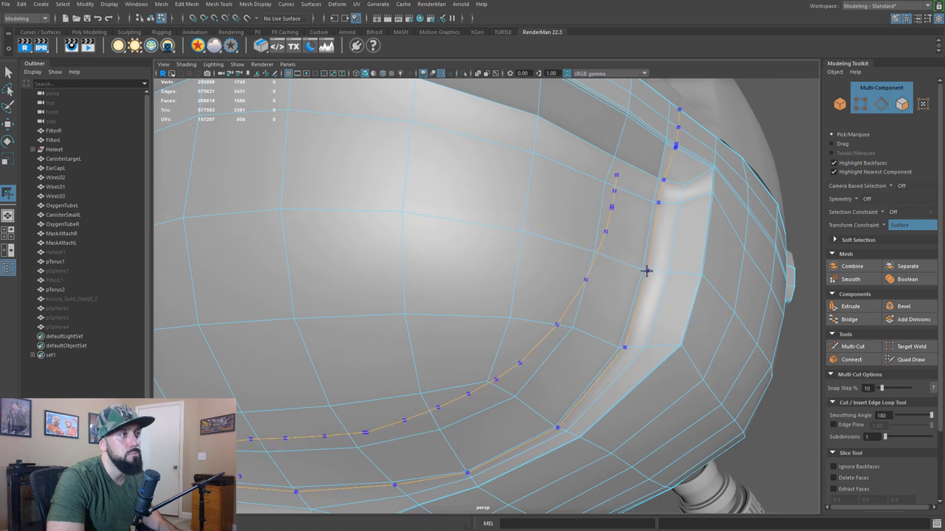
{"action": "left_click", "coordinate": [564, 350], "text": "ctrl"}
- Delete the redundant edge loop running across the helmet's side just above the ear cap
{"action": "scroll", "coordinate": [561, 361], "scroll_direction": "down", "scroll_amount": 5}
{"action": "left_click_drag", "start_coordinate": [557, 371], "coordinate": [513, 362], "text": "alt"}
{"action": "scroll", "coordinate": [513, 363], "scroll_direction": "up", "scroll_amount": 1}
{"action": "middle_click_drag", "start_coordinate": [378, 280], "coordinate": [445, 291], "text": "alt"}
{"action": "scroll", "coordinate": [445, 291], "scroll_direction": "up", "scroll_amount": 2}
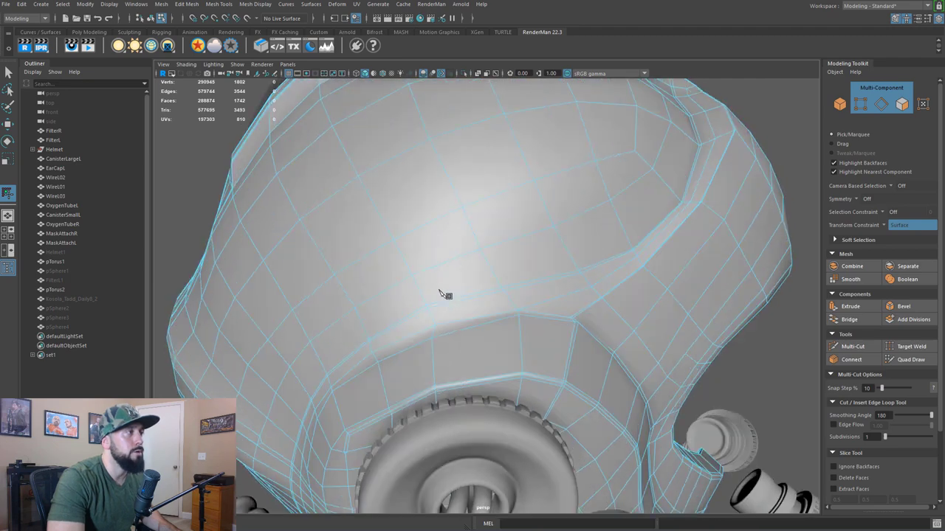
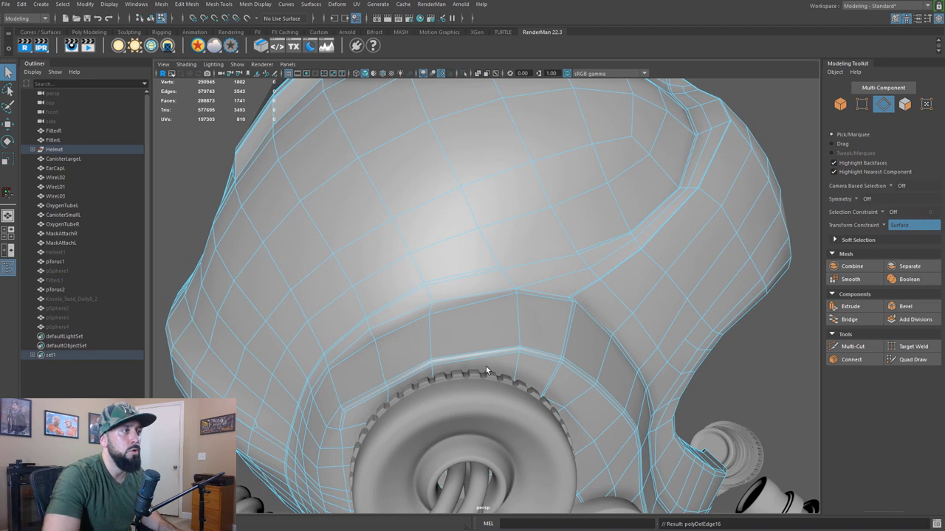
{"action": "left_click", "coordinate": [459, 274]}
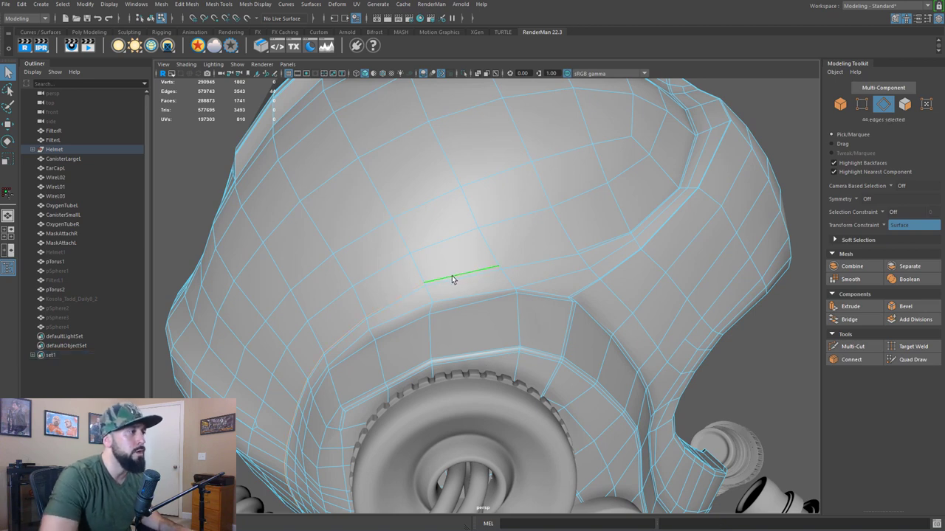
{"action": "key", "text": "Delete"}
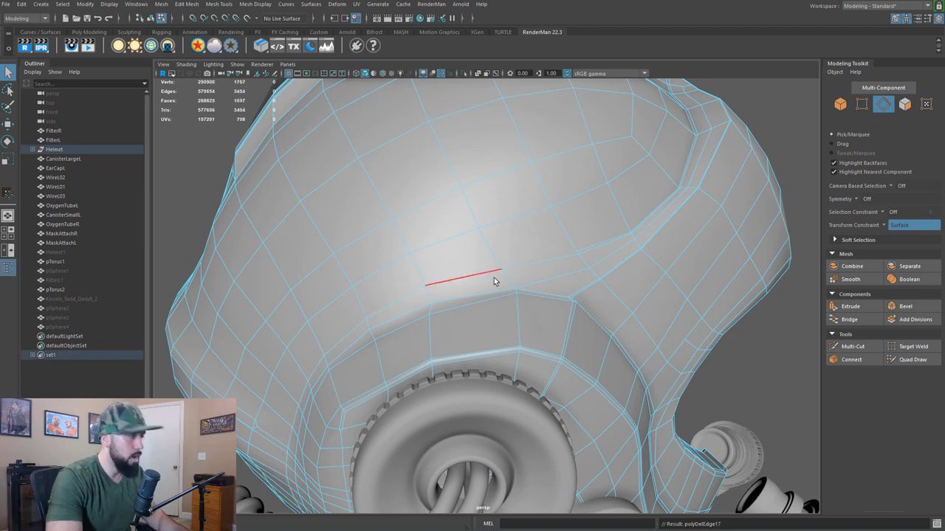
- Merge the two overlapping vertices at the inner side of the brow crease, where the deleted loop ended
{"action": "key", "text": "F9"}
{"action": "left_click", "coordinate": [579, 253]}
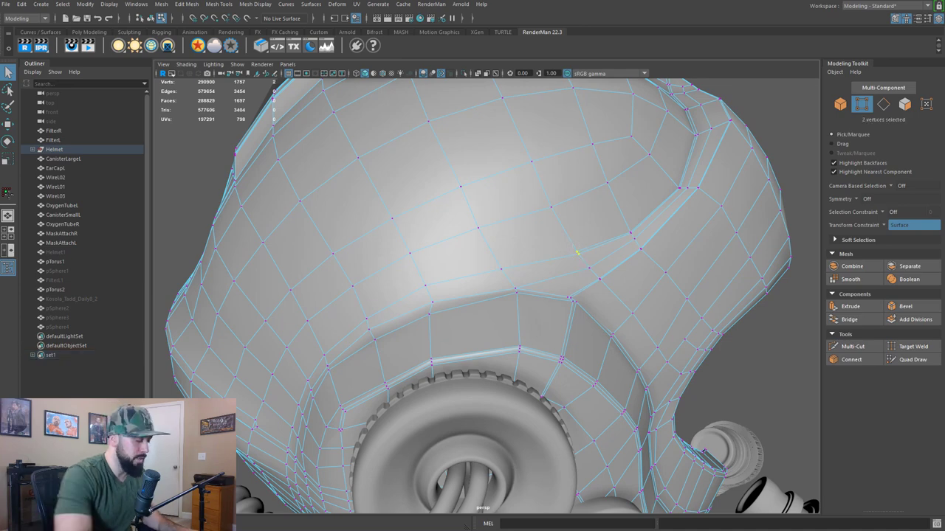
{"action": "key", "text": "g"}
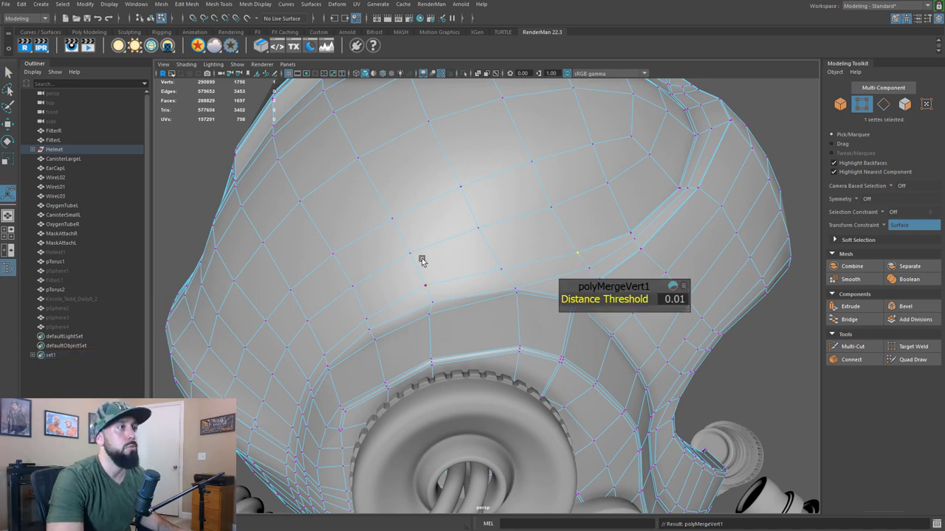
- Examine the edge flow where the ridge meets the brow crease, briefly previewing it smoothed and returning to the unsmoothed mesh
{"action": "left_click_drag", "start_coordinate": [421, 261], "coordinate": [454, 279], "text": "alt"}
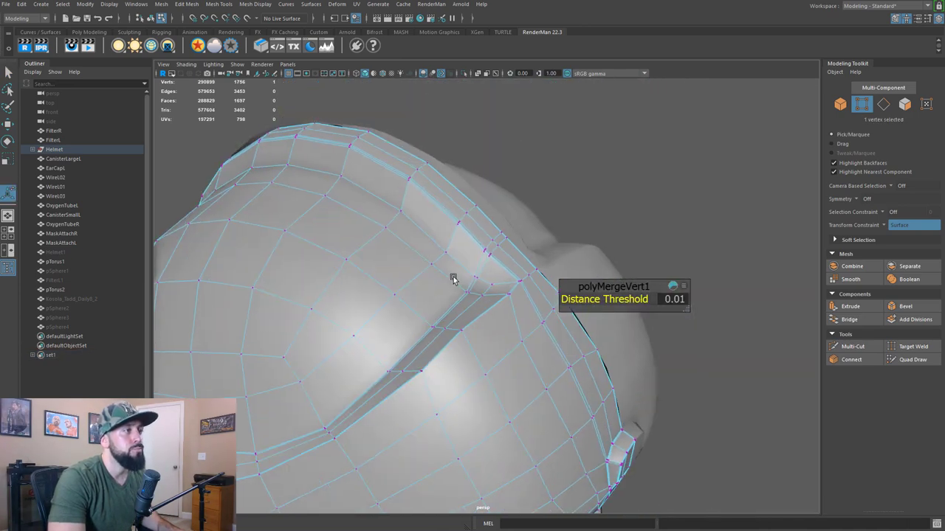
{"action": "scroll", "coordinate": [453, 279], "scroll_direction": "up", "scroll_amount": 5}
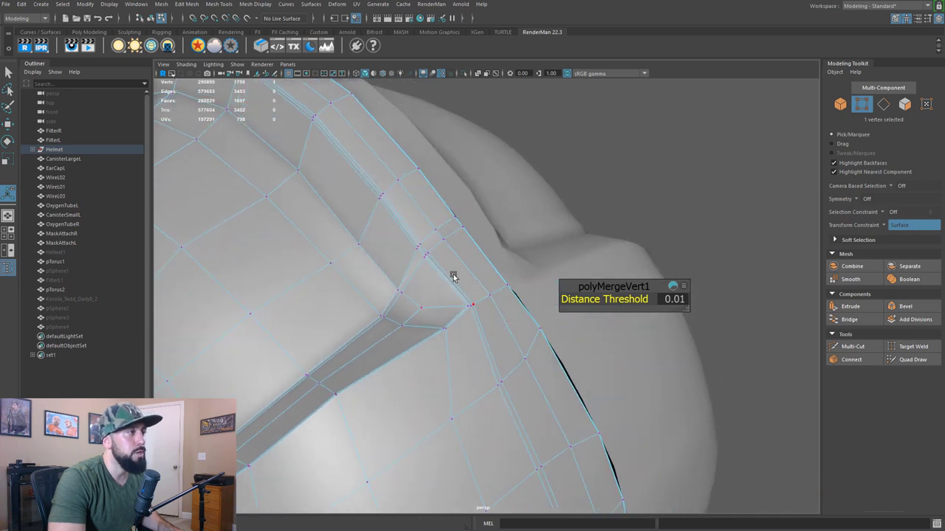
{"action": "left_click_drag", "start_coordinate": [434, 297], "coordinate": [459, 295], "text": "alt"}
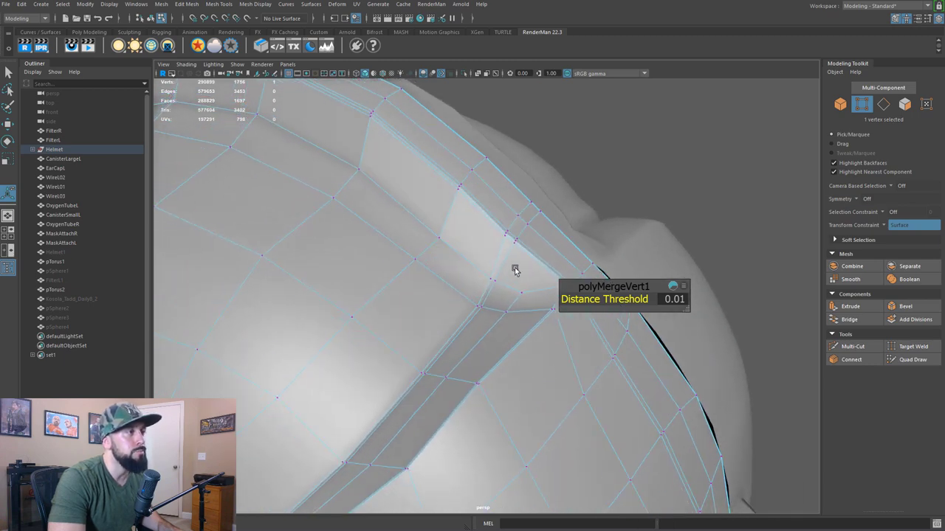
{"action": "left_click_drag", "start_coordinate": [514, 270], "coordinate": [459, 266], "text": "alt"}
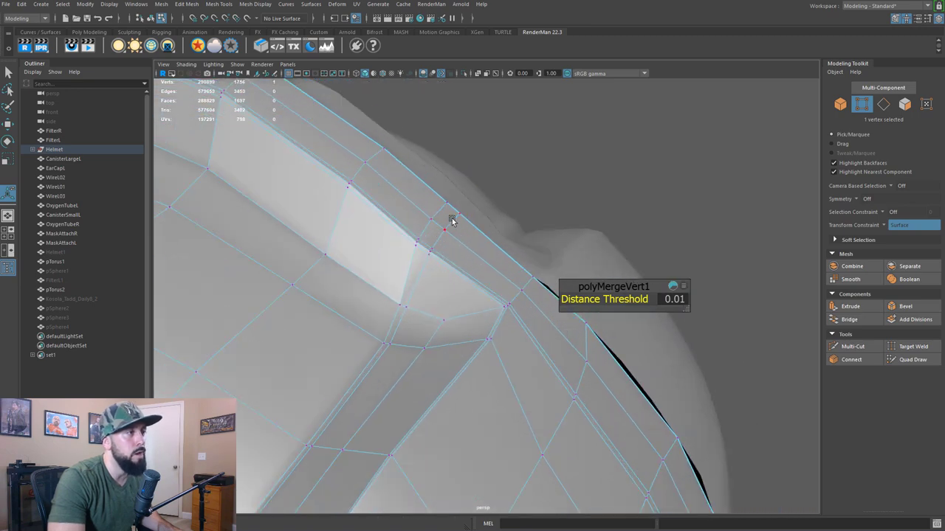
{"action": "key", "text": "3"}
{"action": "key", "text": "1"}
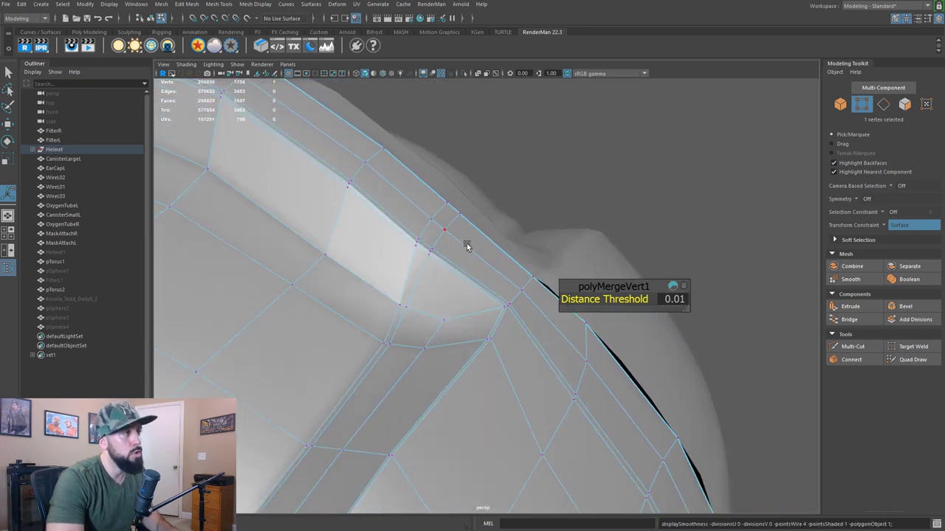
- Slide the four-edge row across the ridge's front end back from the brow corner, and slide the vertex at its base to match
{"action": "left_click_drag", "start_coordinate": [488, 215], "coordinate": [532, 258], "text": "alt"}
{"action": "right_click_drag", "start_coordinate": [504, 247], "coordinate": [502, 220]}
{"action": "left_click", "coordinate": [507, 240]}
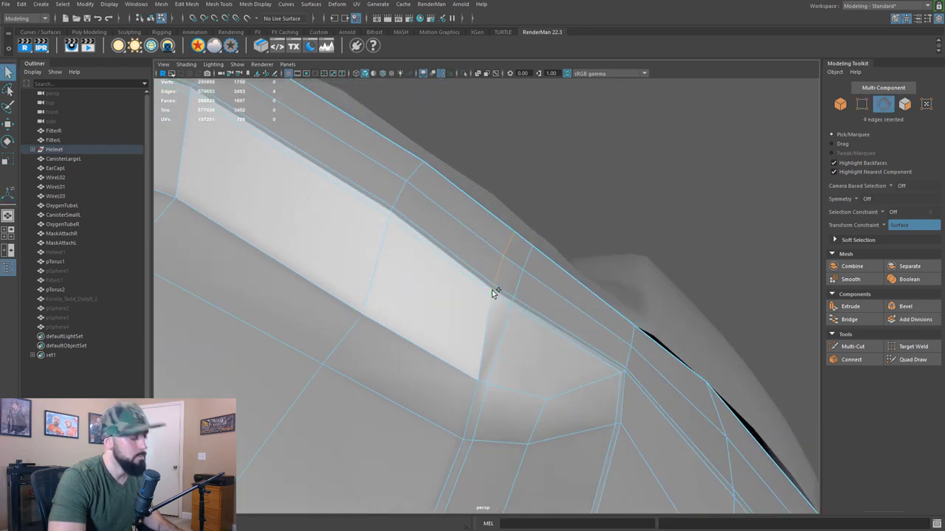
{"action": "key", "text": "w"}
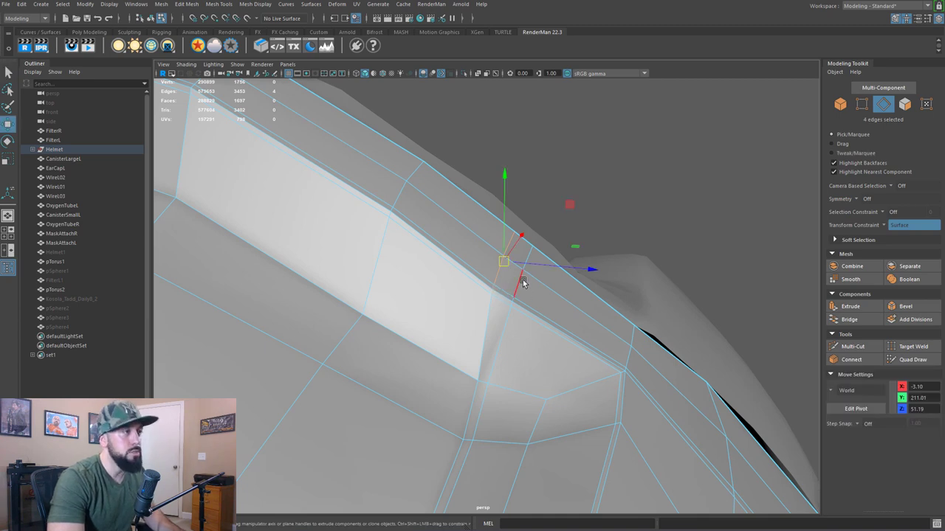
{"action": "left_click_drag", "start_coordinate": [503, 261], "coordinate": [459, 228]}
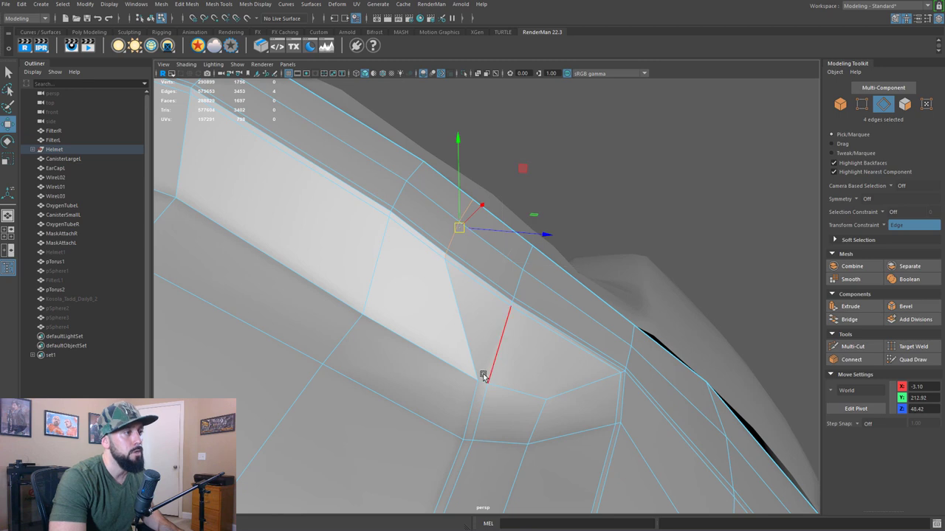
{"action": "key", "text": "F9"}
{"action": "left_click", "coordinate": [477, 385]}
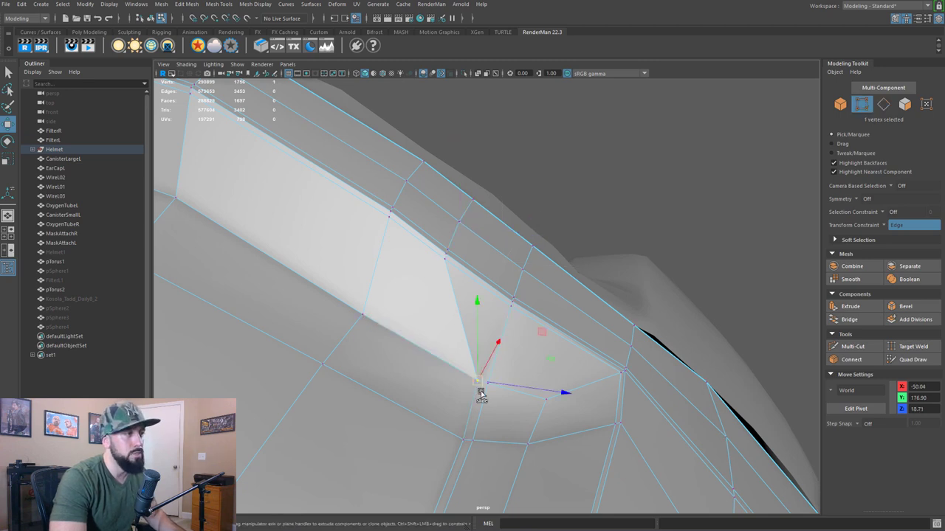
{"action": "left_click_drag", "start_coordinate": [477, 385], "coordinate": [457, 371]}
- Slide the adjacent four-edge row across the ridge farther back along the ridge to even out the spacing
{"action": "scroll", "coordinate": [502, 273], "scroll_direction": "down", "scroll_amount": 3}
{"action": "left_click_drag", "start_coordinate": [502, 282], "coordinate": [500, 289], "text": "alt"}
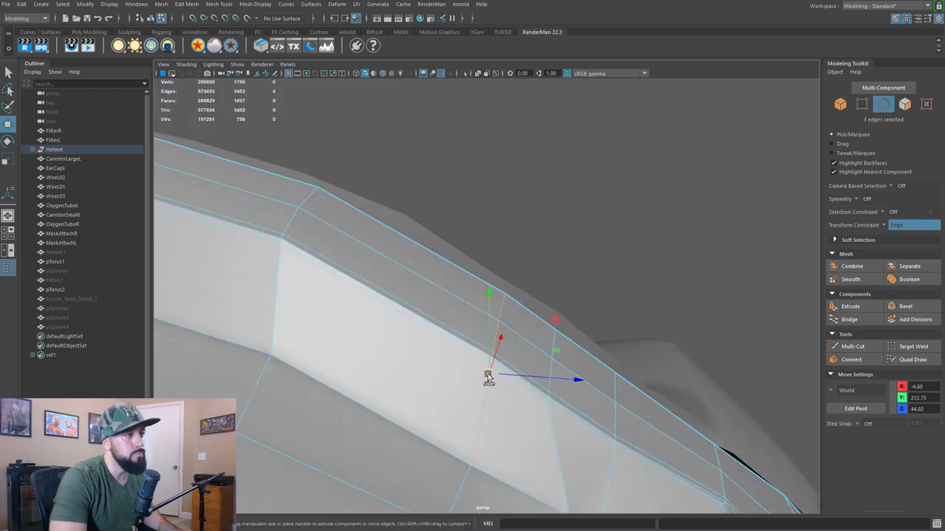
{"action": "left_click_drag", "start_coordinate": [488, 377], "coordinate": [417, 321]}
- Slide the 13-edge vertical loop below the ridge's rear end along the surface toward the helmet's center
{"action": "key", "text": "f"}
{"action": "right_click_drag", "start_coordinate": [417, 320], "coordinate": [564, 389], "text": "alt"}
{"action": "left_click_drag", "start_coordinate": [565, 389], "coordinate": [479, 279], "text": "alt"}
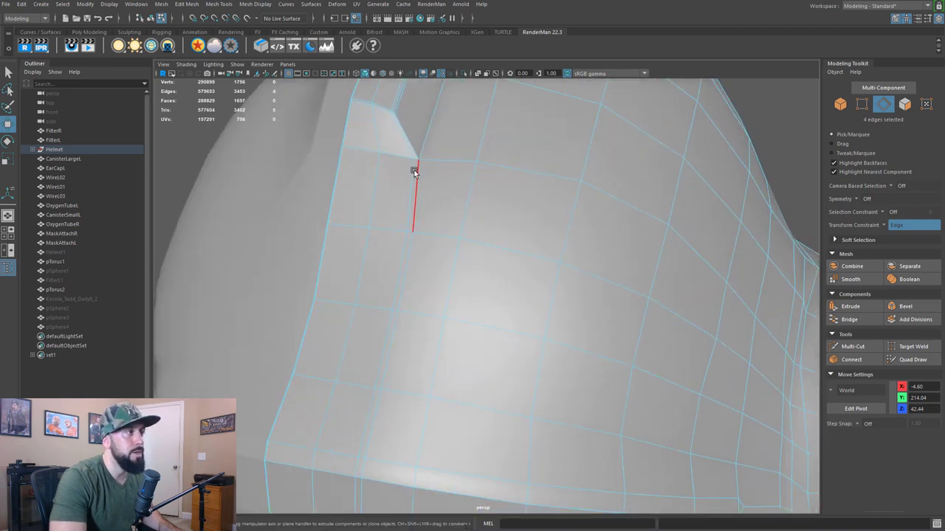
{"action": "left_click_drag", "start_coordinate": [378, 399], "coordinate": [530, 155], "text": "alt"}
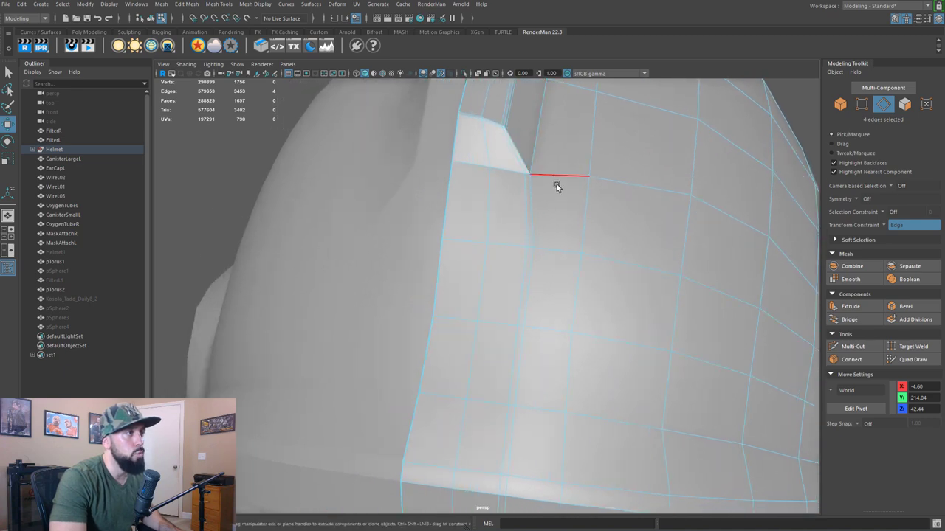
{"action": "left_click", "coordinate": [523, 292]}
{"action": "left_click_drag", "start_coordinate": [514, 357], "coordinate": [521, 231], "text": "alt"}
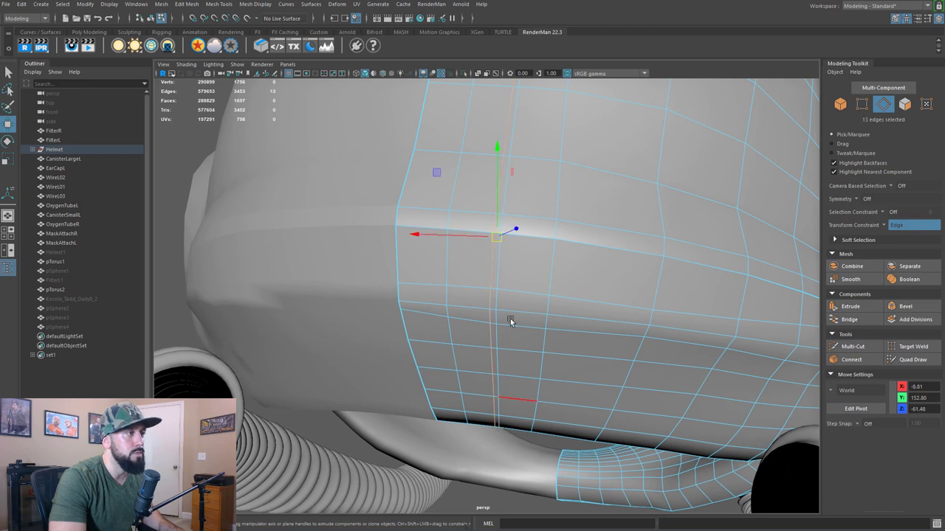
{"action": "left_click_drag", "start_coordinate": [510, 321], "coordinate": [486, 391], "text": "alt"}
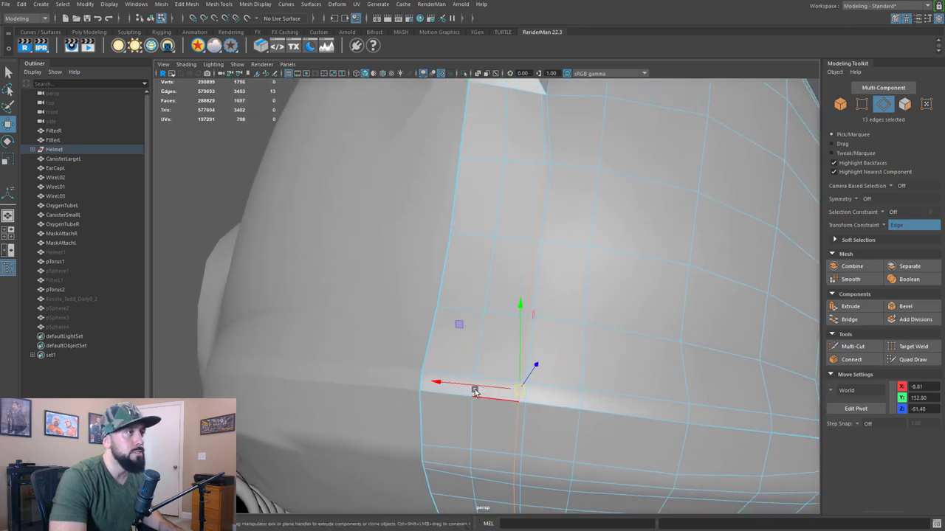
{"action": "left_click", "coordinate": [472, 391]}
{"action": "key", "text": "ctrl+z"}
{"action": "left_click_drag", "start_coordinate": [437, 386], "coordinate": [522, 323]}
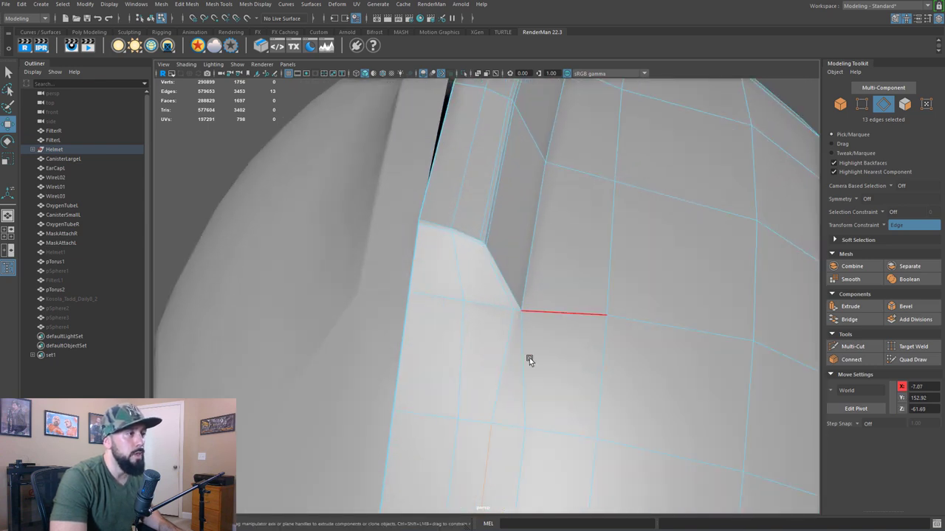
- Display the helmet half smoothed, examine the shading of the ridge and brow crease from several angles, and return to the unsmoothed mesh
{"action": "scroll", "coordinate": [510, 370], "scroll_direction": "down", "scroll_amount": 6}
{"action": "left_click_drag", "start_coordinate": [510, 369], "coordinate": [483, 238], "text": "alt"}
{"action": "scroll", "coordinate": [435, 247], "scroll_direction": "up", "scroll_amount": 3}
{"action": "key", "text": "F8"}
{"action": "key", "text": "3"}
{"action": "left_click", "coordinate": [398, 156]}
{"action": "left_click", "coordinate": [359, 236]}
{"action": "left_click", "coordinate": [619, 115]}
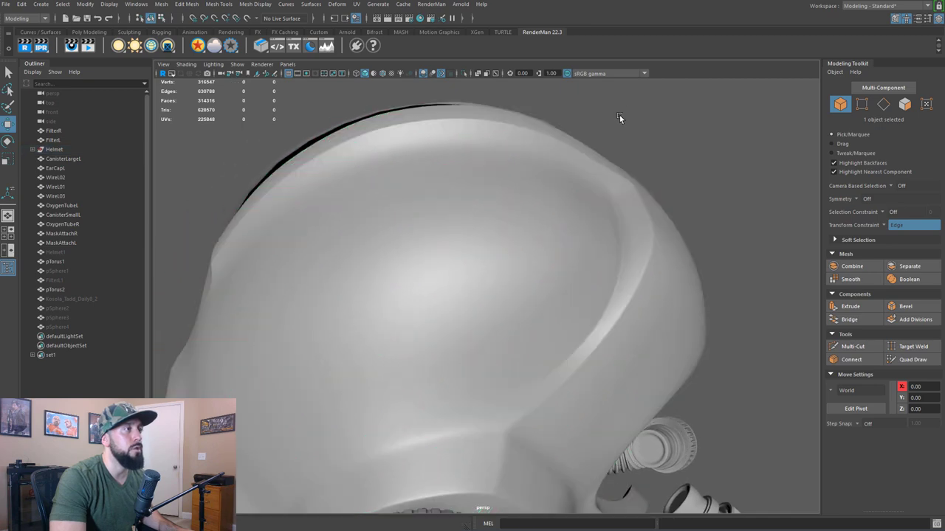
{"action": "left_click_drag", "start_coordinate": [619, 115], "coordinate": [463, 189], "text": "alt"}
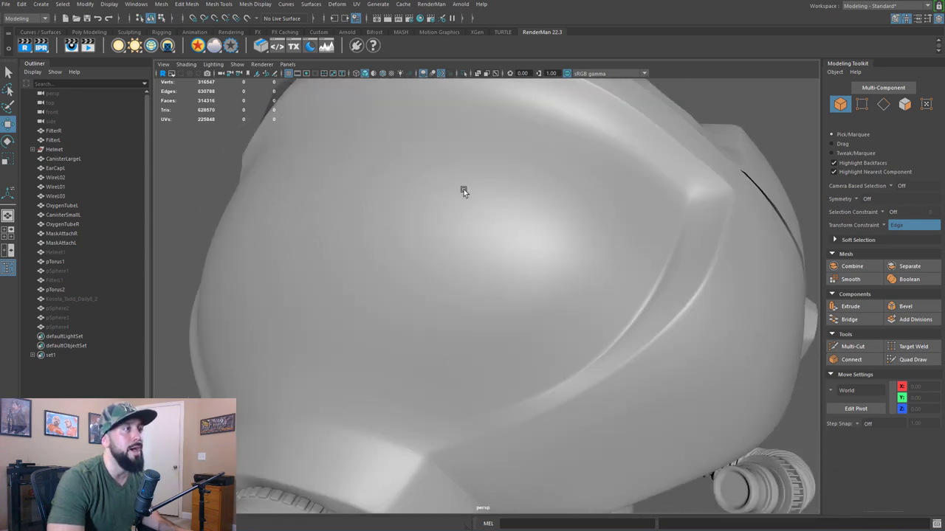
{"action": "left_click", "coordinate": [464, 189]}
{"action": "left_click_drag", "start_coordinate": [530, 213], "coordinate": [506, 229], "text": "alt"}
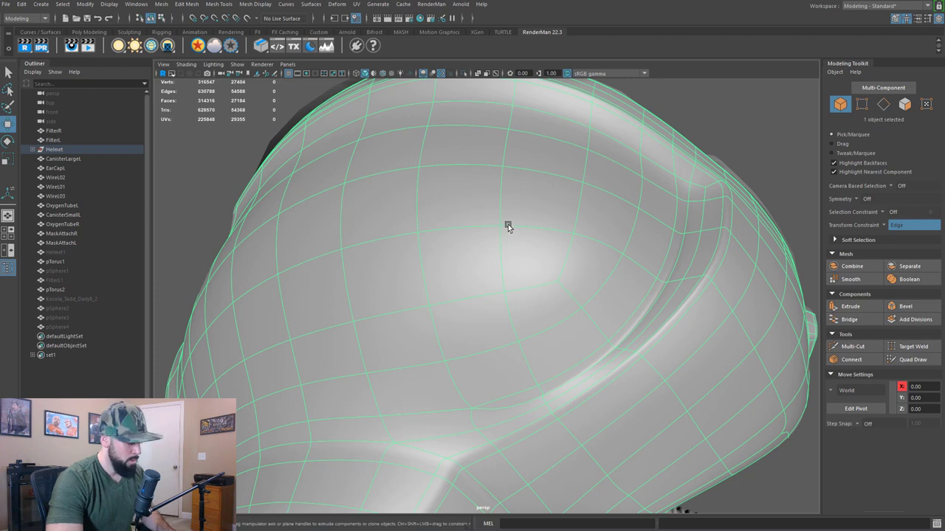
{"action": "key", "text": "1"}
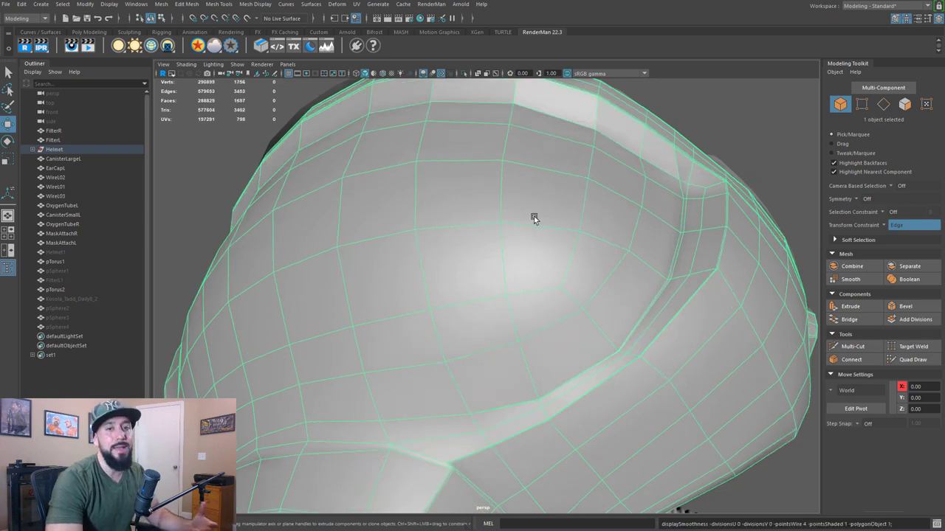
- Insert an edge loop over the middle of the helmet's dome with Multi-Cut, redoing the cut with Edge Flow enabled at 1.00
{"action": "middle_click_drag", "start_coordinate": [477, 207], "coordinate": [475, 226], "text": "alt"}
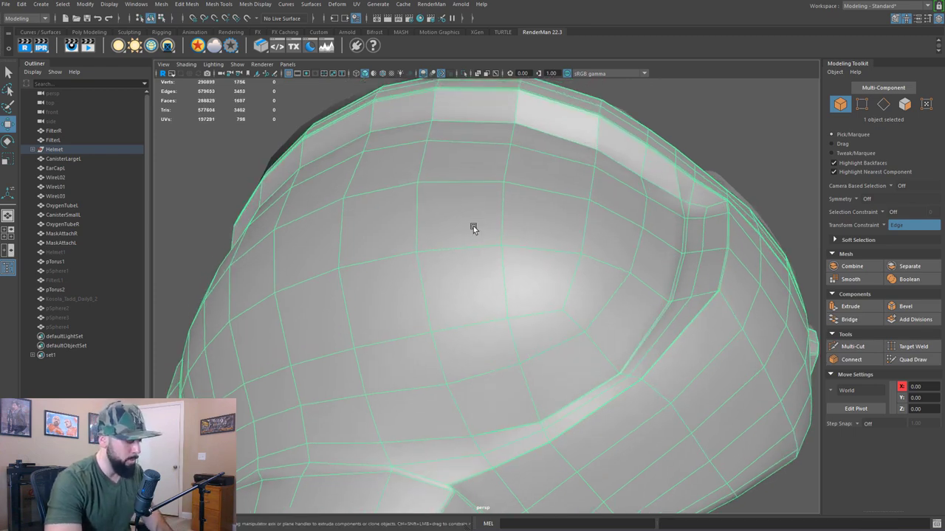
{"action": "key", "text": "ctrl+shift+x"}
{"action": "left_click", "coordinate": [467, 249], "text": "ctrl"}
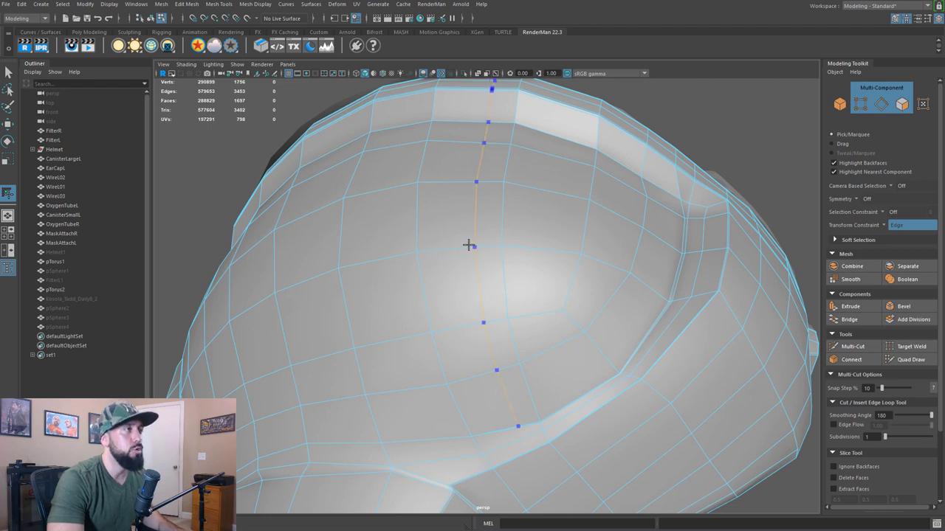
{"action": "left_click", "coordinate": [458, 246], "text": "ctrl"}
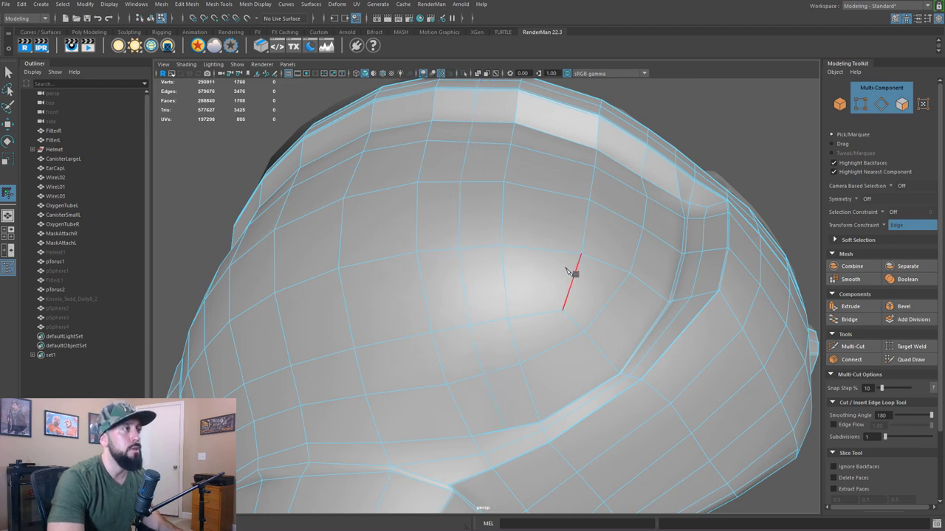
{"action": "key", "text": "ctrl+z"}
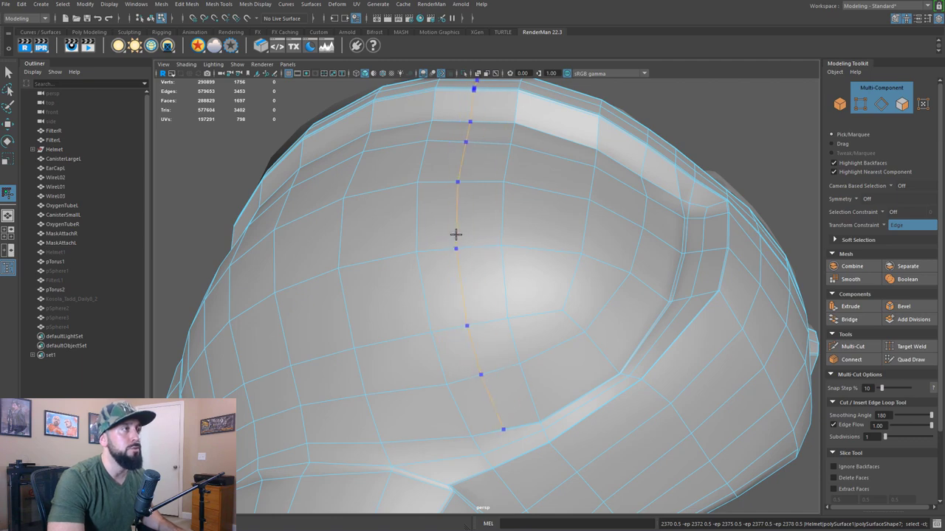
{"action": "left_click", "coordinate": [457, 266], "text": "ctrl"}
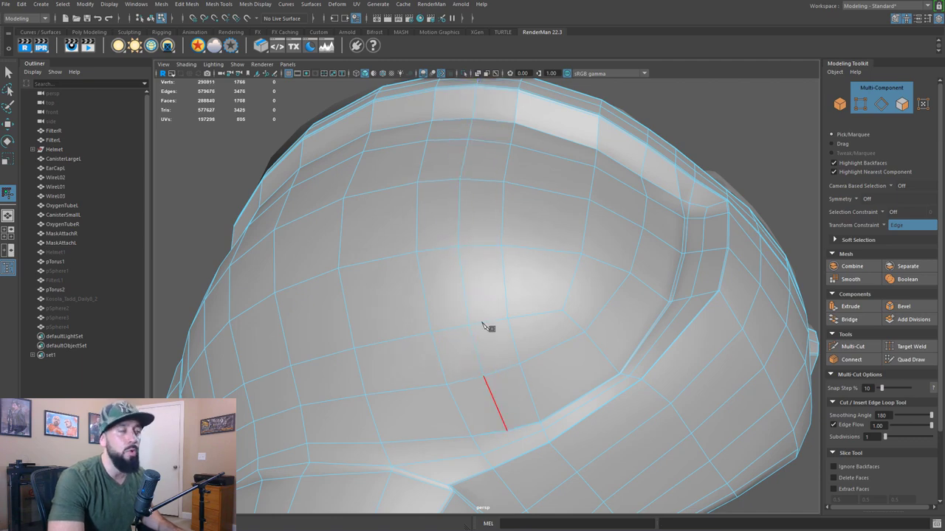
{"action": "left_click_drag", "start_coordinate": [487, 327], "coordinate": [426, 223], "text": "alt"}
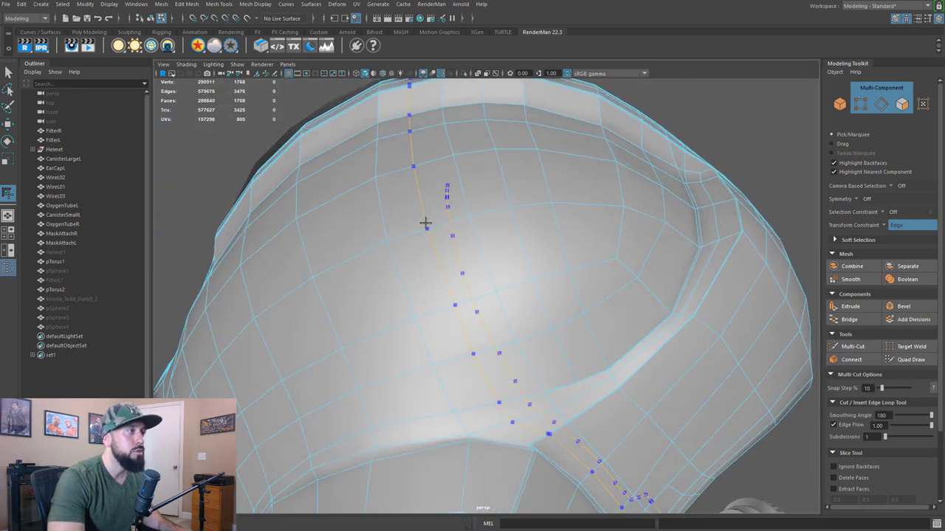
- Try another edge loop down the side of the helmet's dome with Edge Flow at 1.00, and undo the recently added dome loops
{"action": "left_click", "coordinate": [406, 316], "text": "ctrl"}
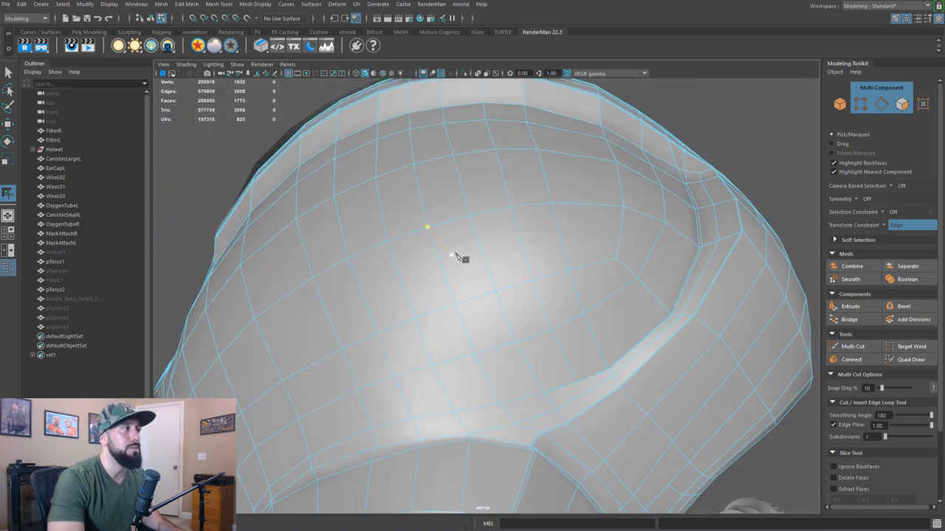
{"action": "mouse_move", "coordinate": [456, 254]}
{"action": "left_mouse_down", "text": "alt"}
{"action": "mouse_move", "coordinate": [506, 257]}
{"action": "mouse_move", "coordinate": [442, 252]}
{"action": "left_mouse_up", "text": "alt"}
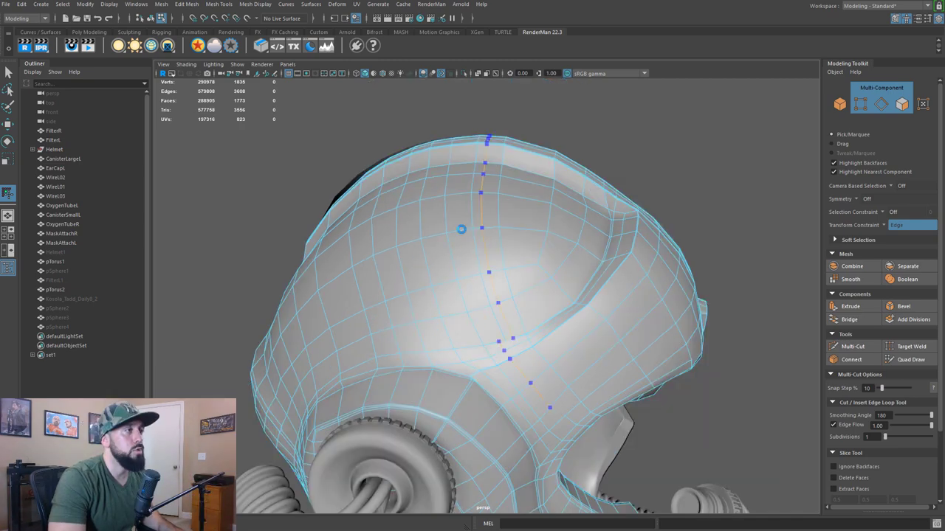
{"action": "key", "text": "ctrl+z"}
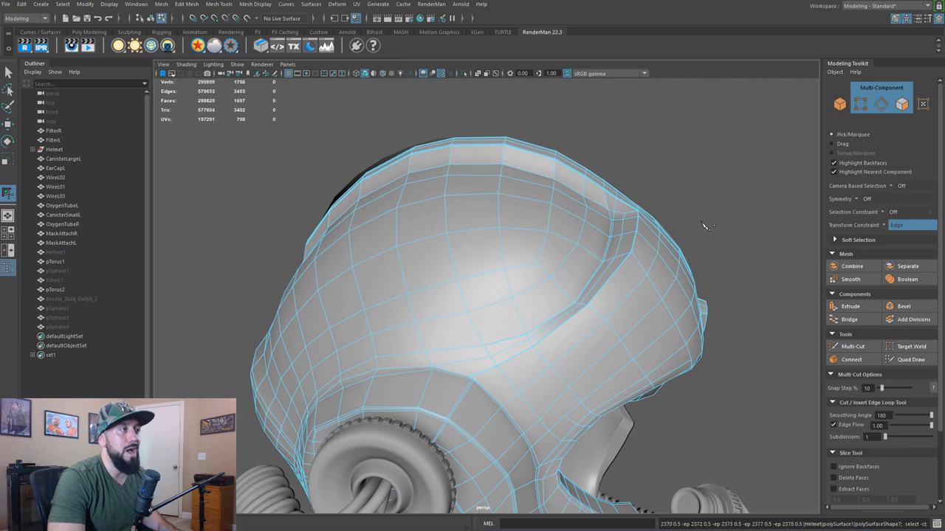
- Display the helmet half smoothed, deselect it in object mode, and examine the shading of the dome, center ridge and brow crease from the front
{"action": "key", "text": "q"}
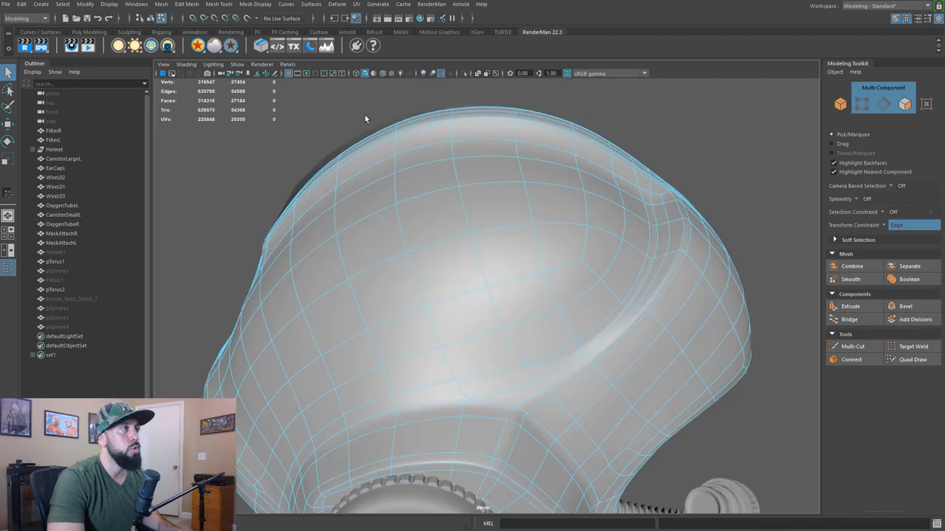
{"action": "left_click", "coordinate": [423, 73]}
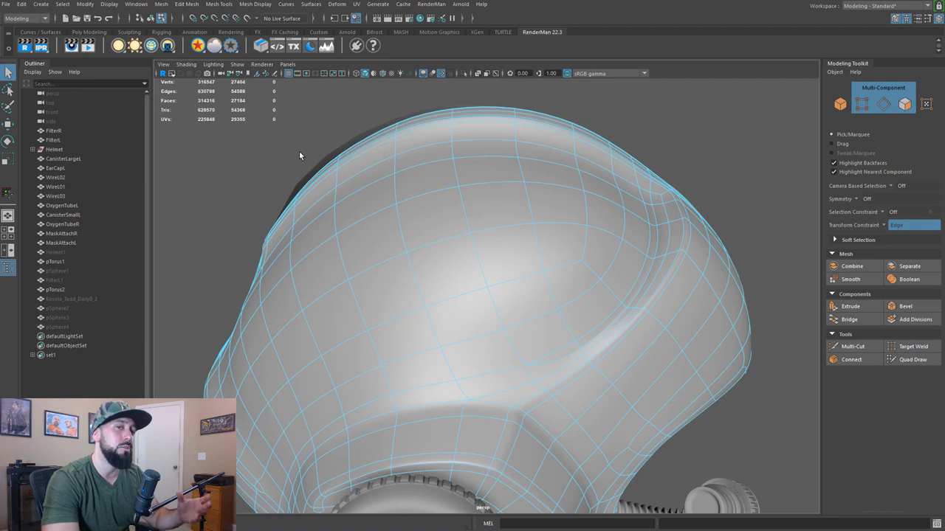
{"action": "right_click_drag", "start_coordinate": [330, 106], "coordinate": [354, 100]}
{"action": "left_click", "coordinate": [344, 110]}
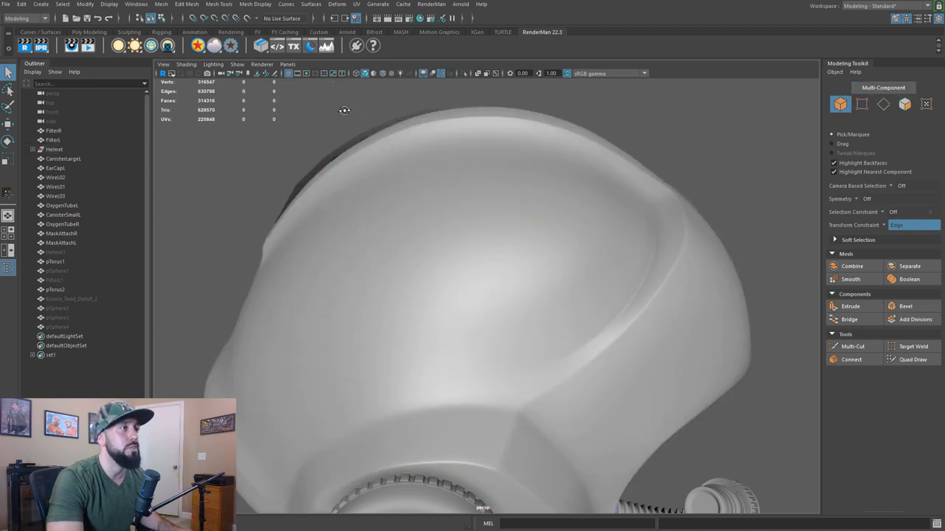
{"action": "left_click_drag", "start_coordinate": [344, 110], "coordinate": [399, 201], "text": "alt"}
{"action": "left_click_drag", "start_coordinate": [415, 286], "coordinate": [532, 293], "text": "alt"}
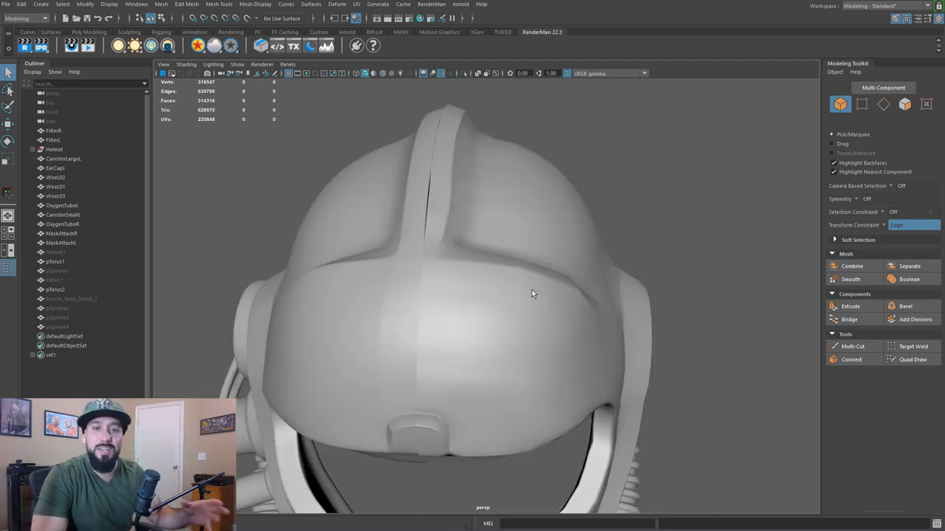